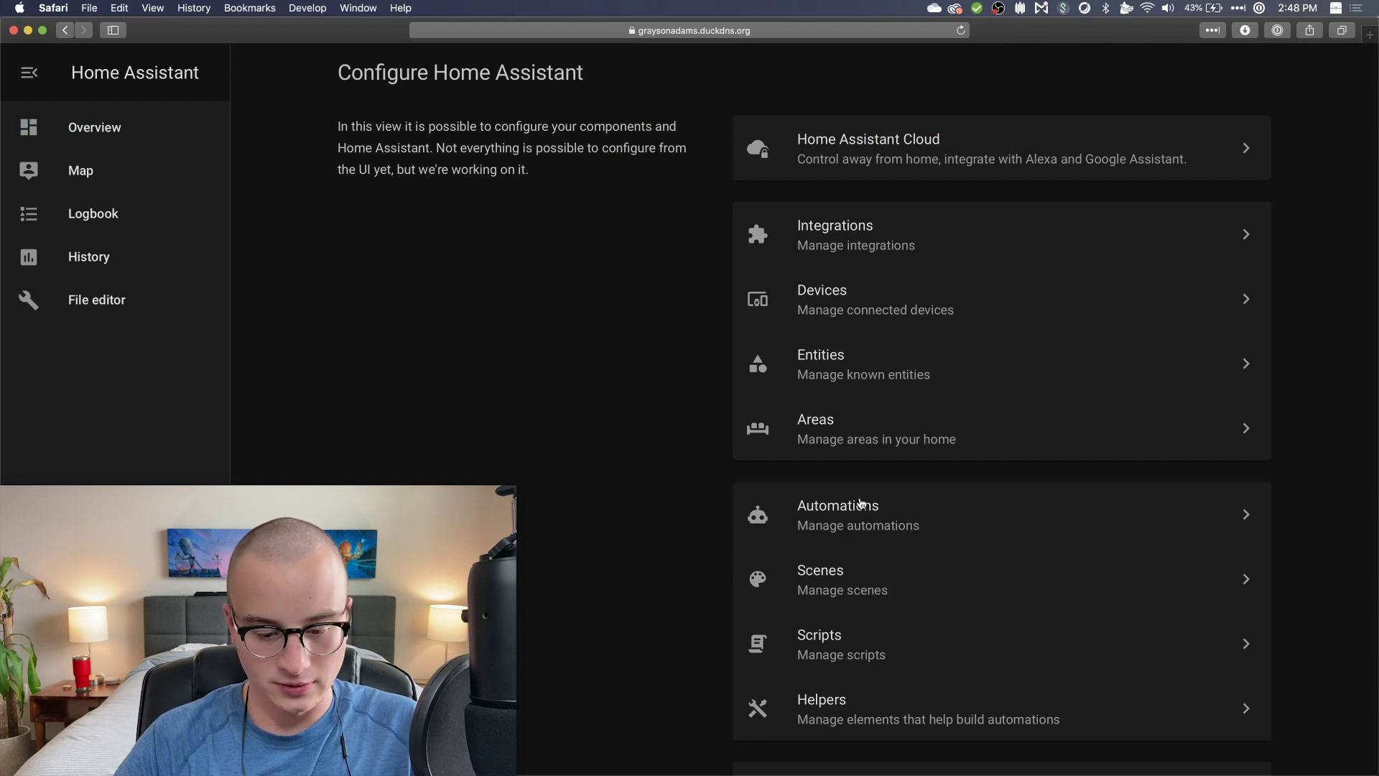
Create a new automation from scratch and name it "Notify me of the forecast for tomorrow"
click(860, 503)
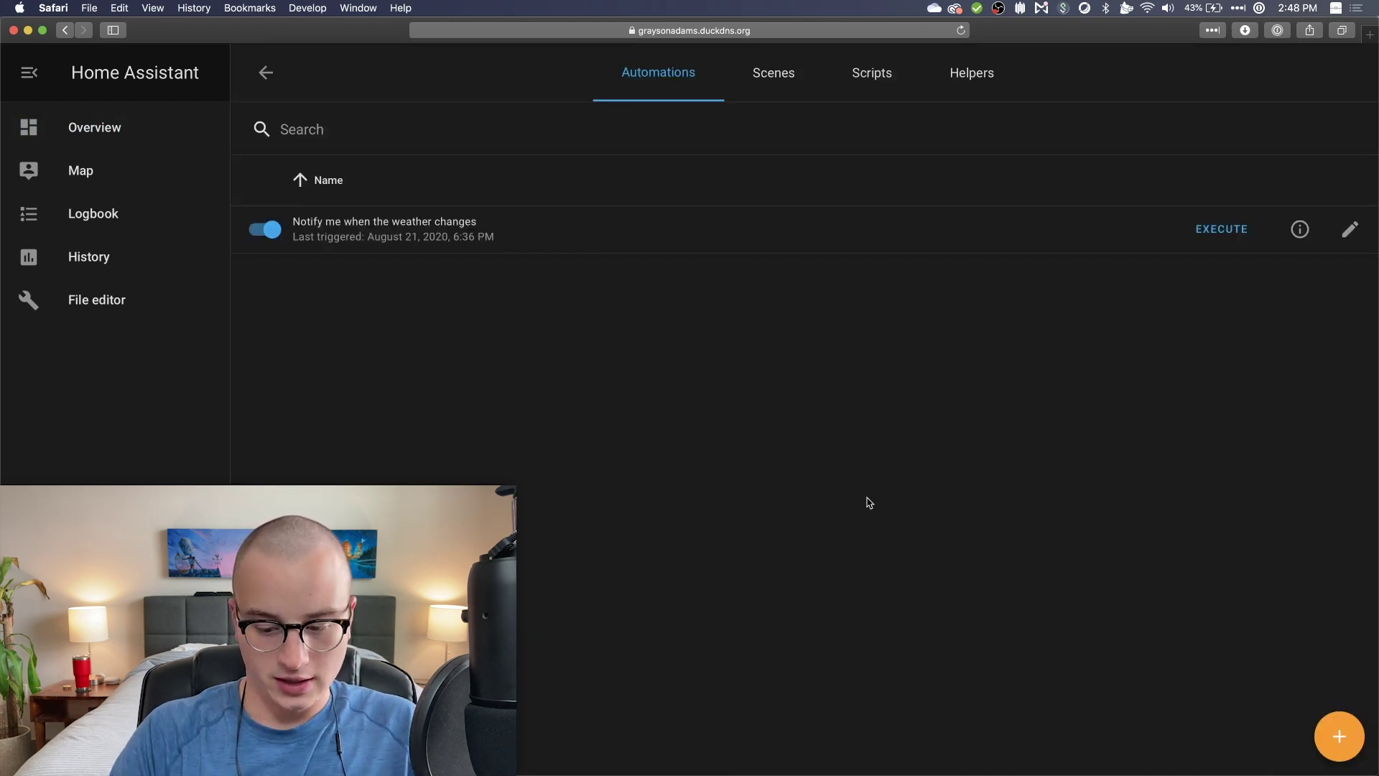
click(1348, 733)
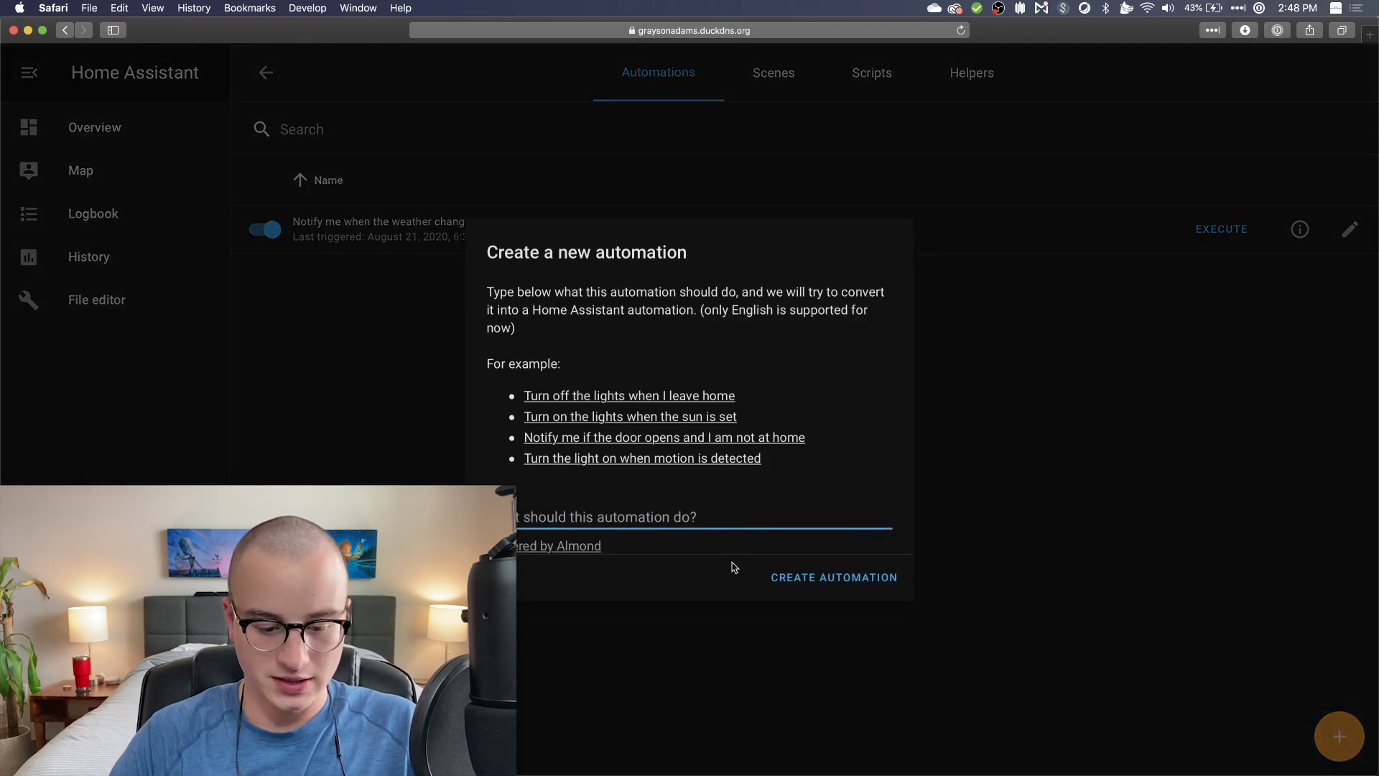
click(833, 577)
drag(877, 234, 553, 241)
text(Notify me when the)
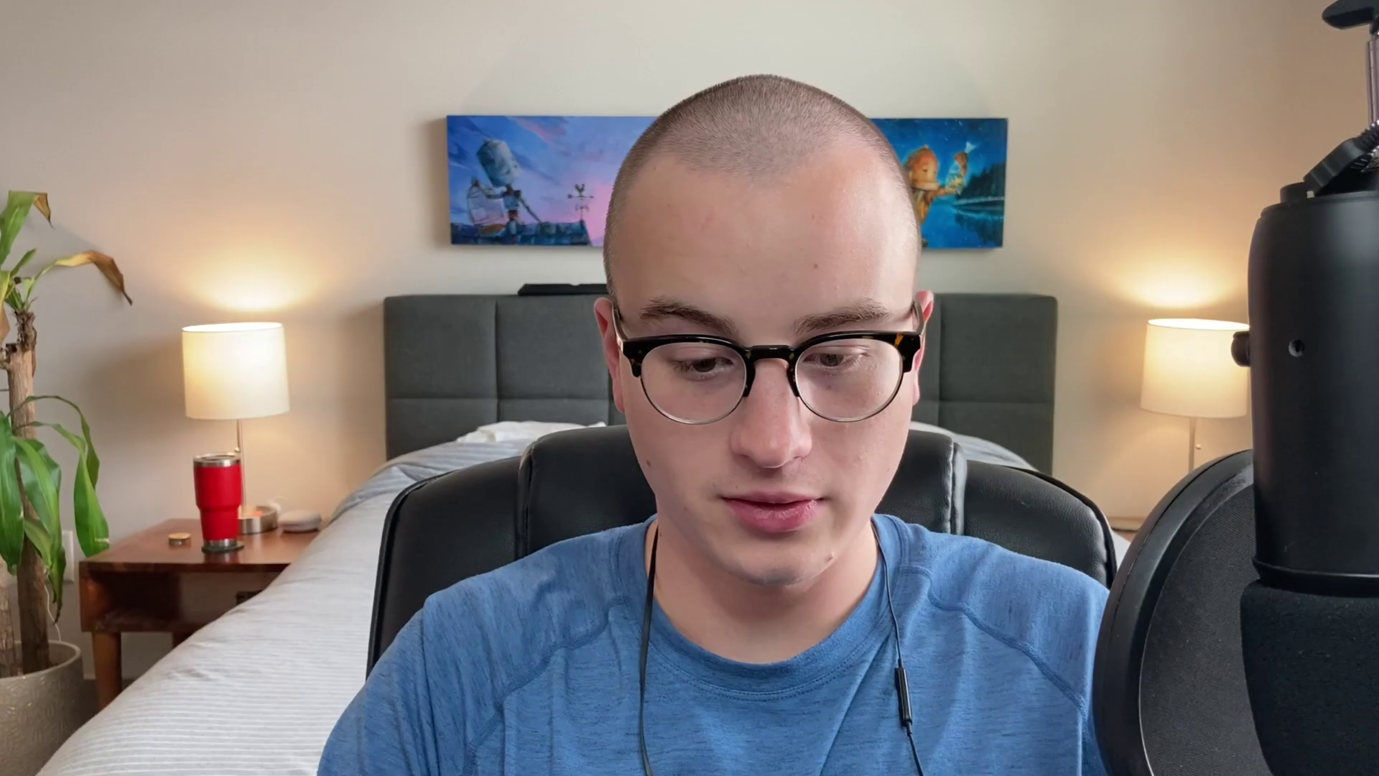
text(f)
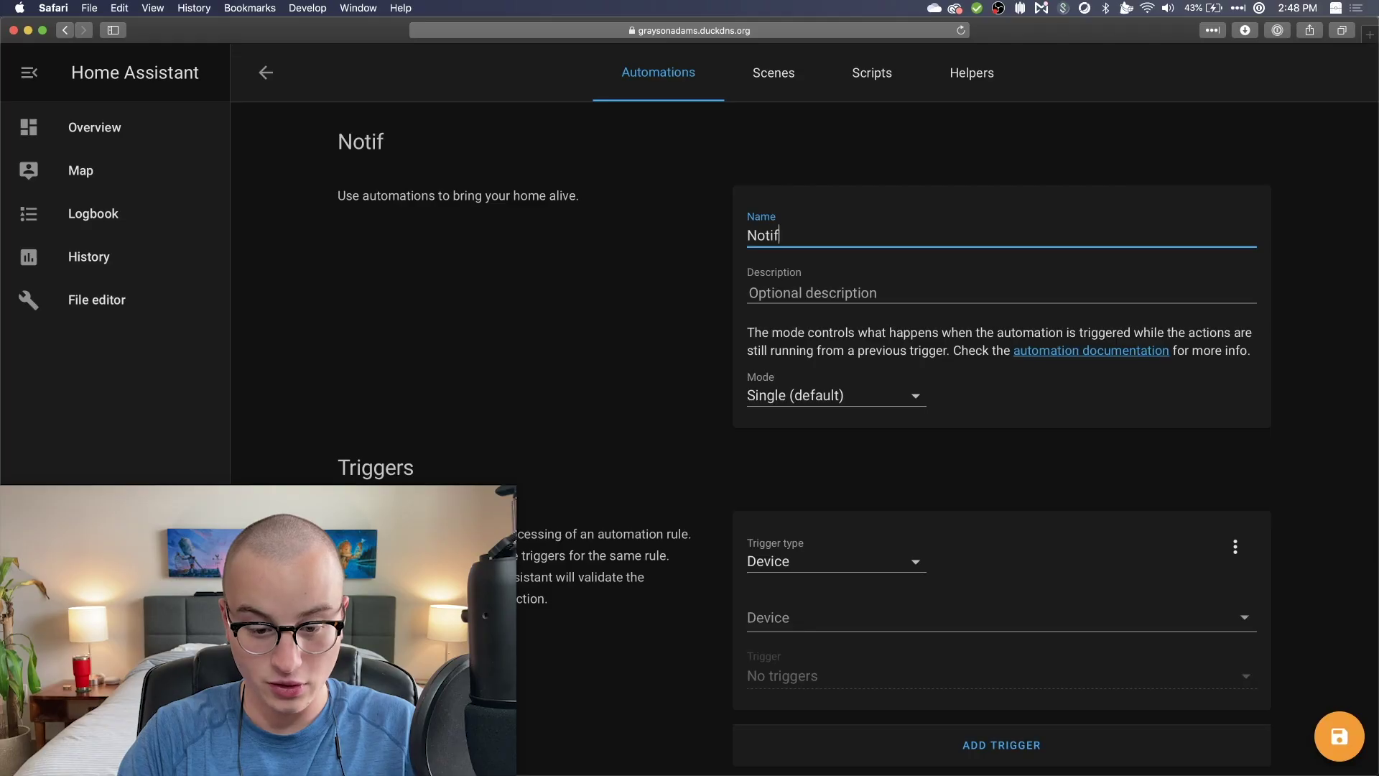
text(y me of)
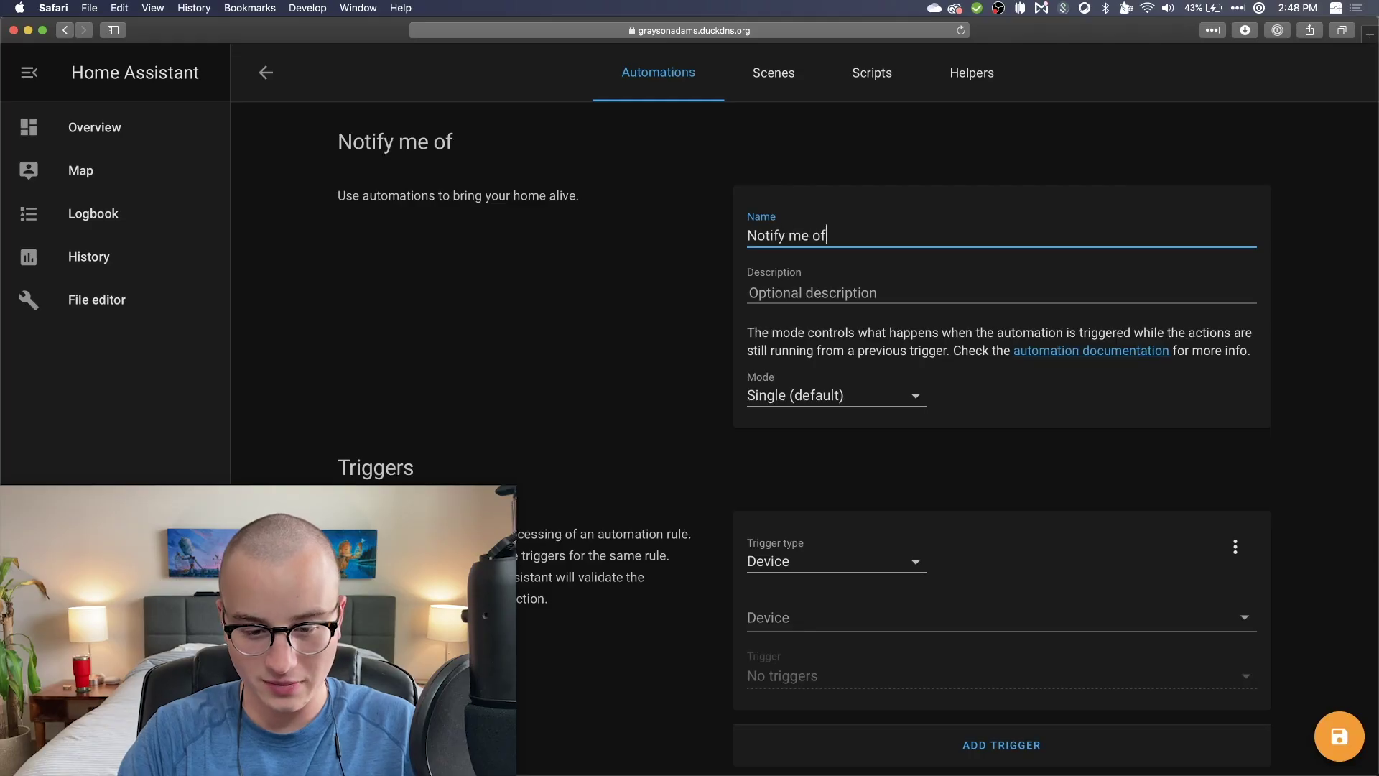
text( the forecast for tomorrow)
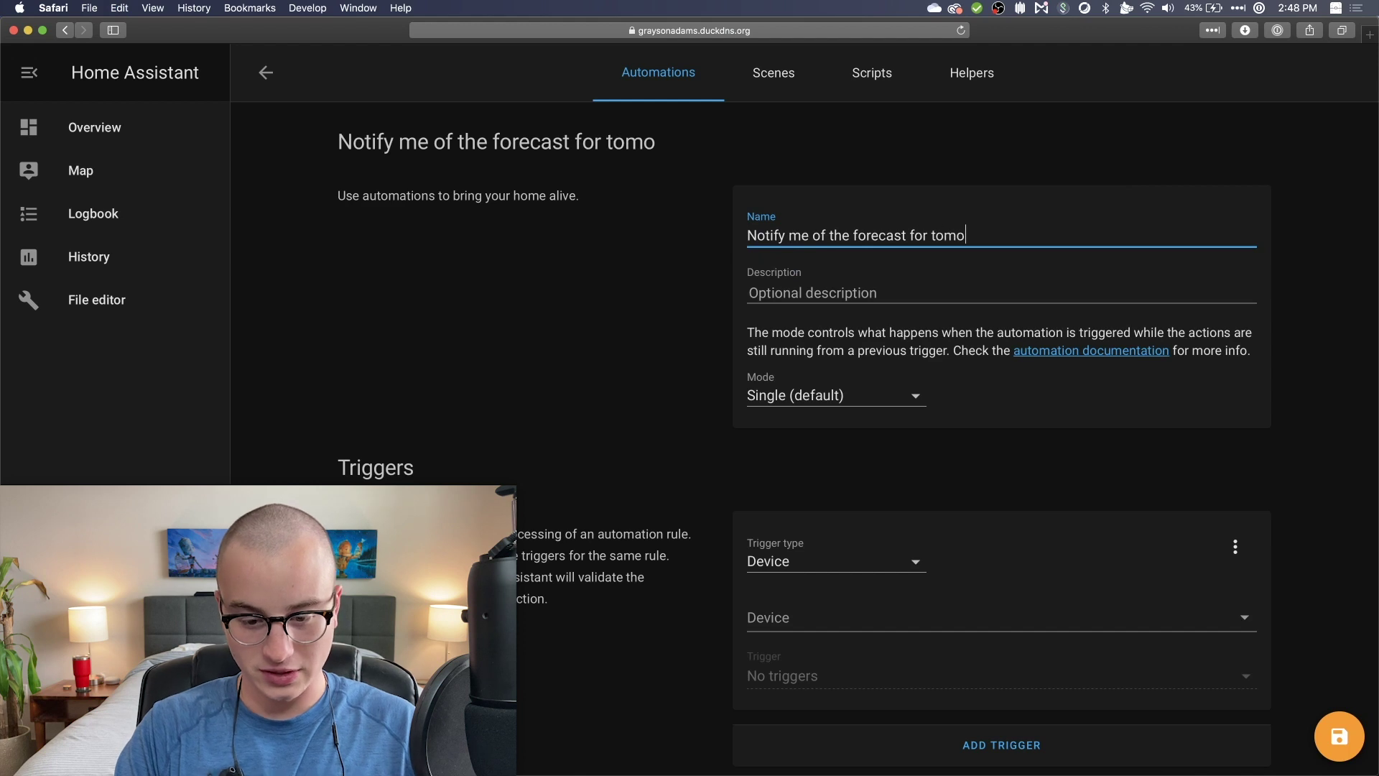
Enter the automation description "Send me a notification at a specified time of the weather forecast"
key(Tab)
text(Sen)
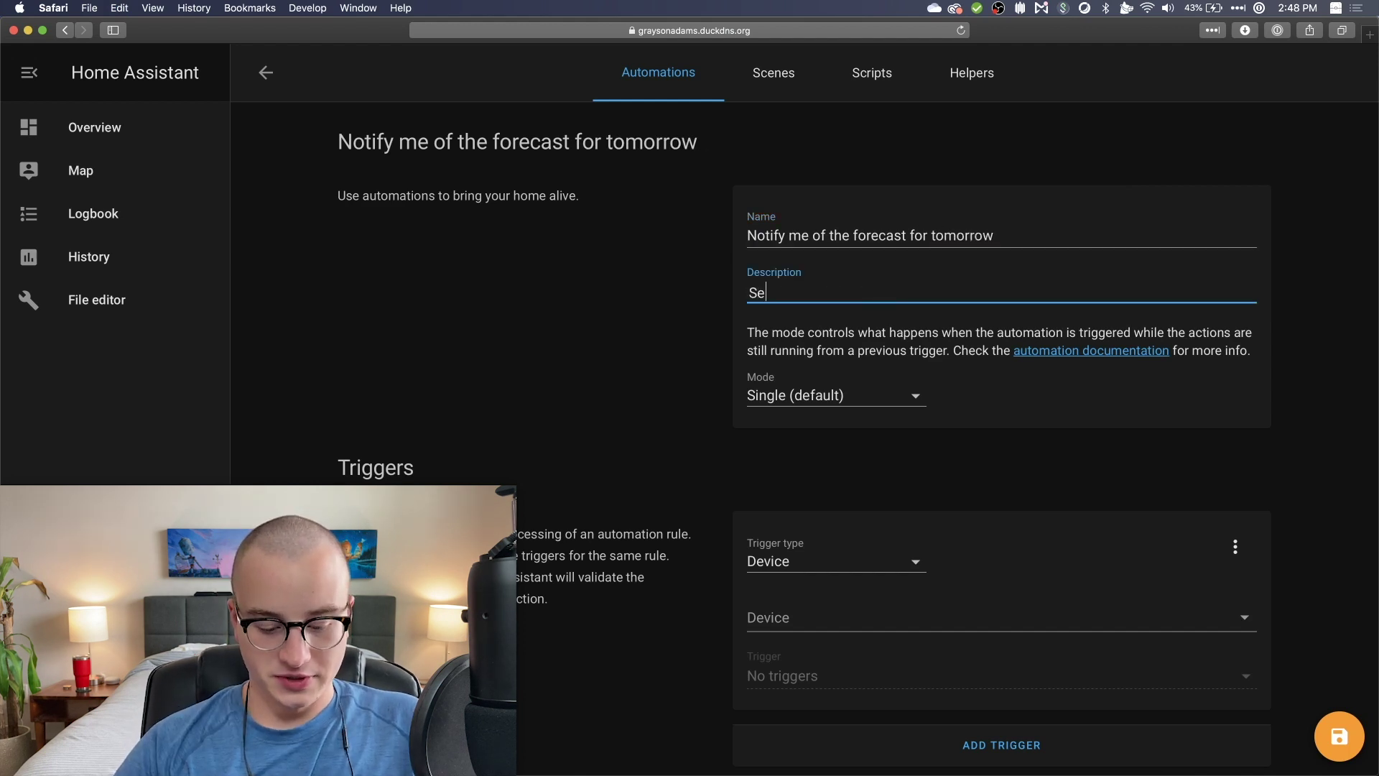
text(d)
key(BackSpace)
text(nd me a notification when)
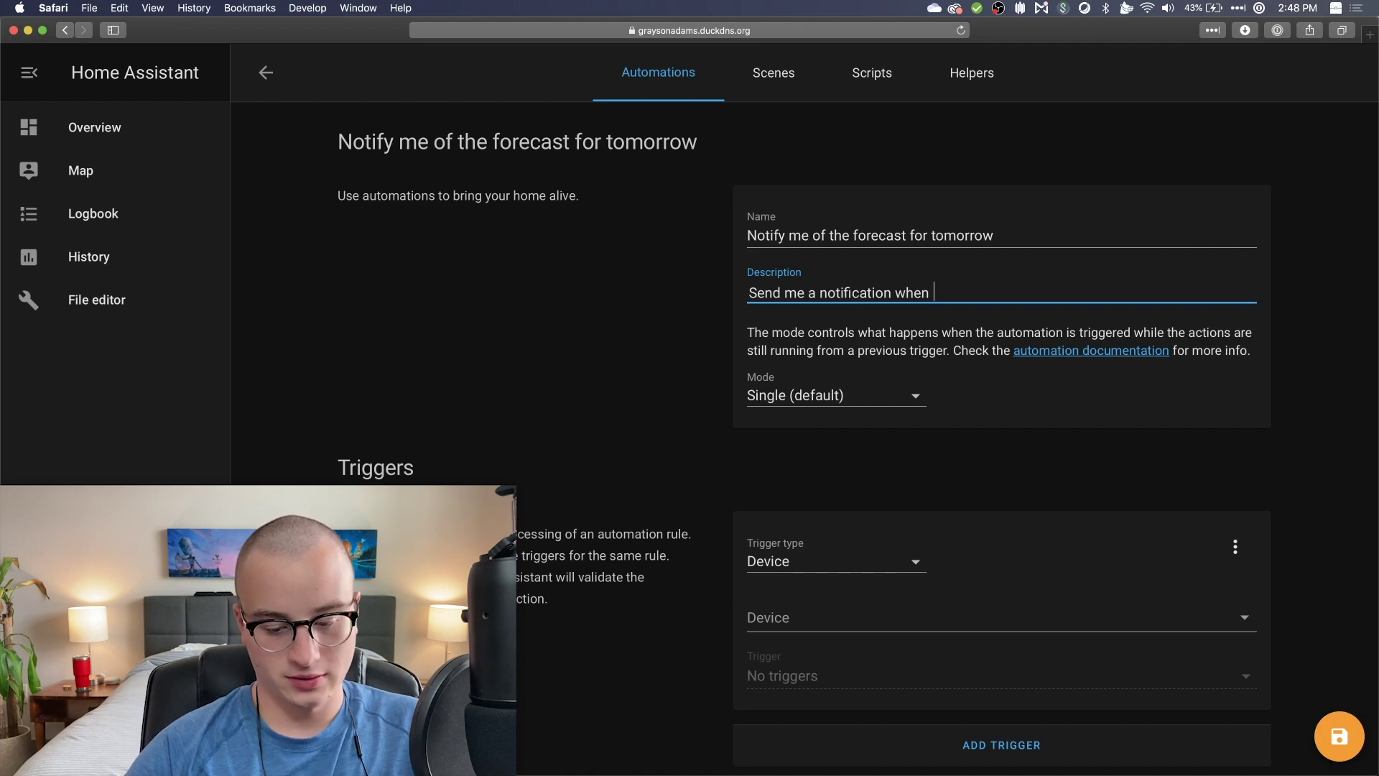
key(BackSpace)
key(BackSpace)
key(BackSpace)
key(BackSpace)
key(BackSpace)
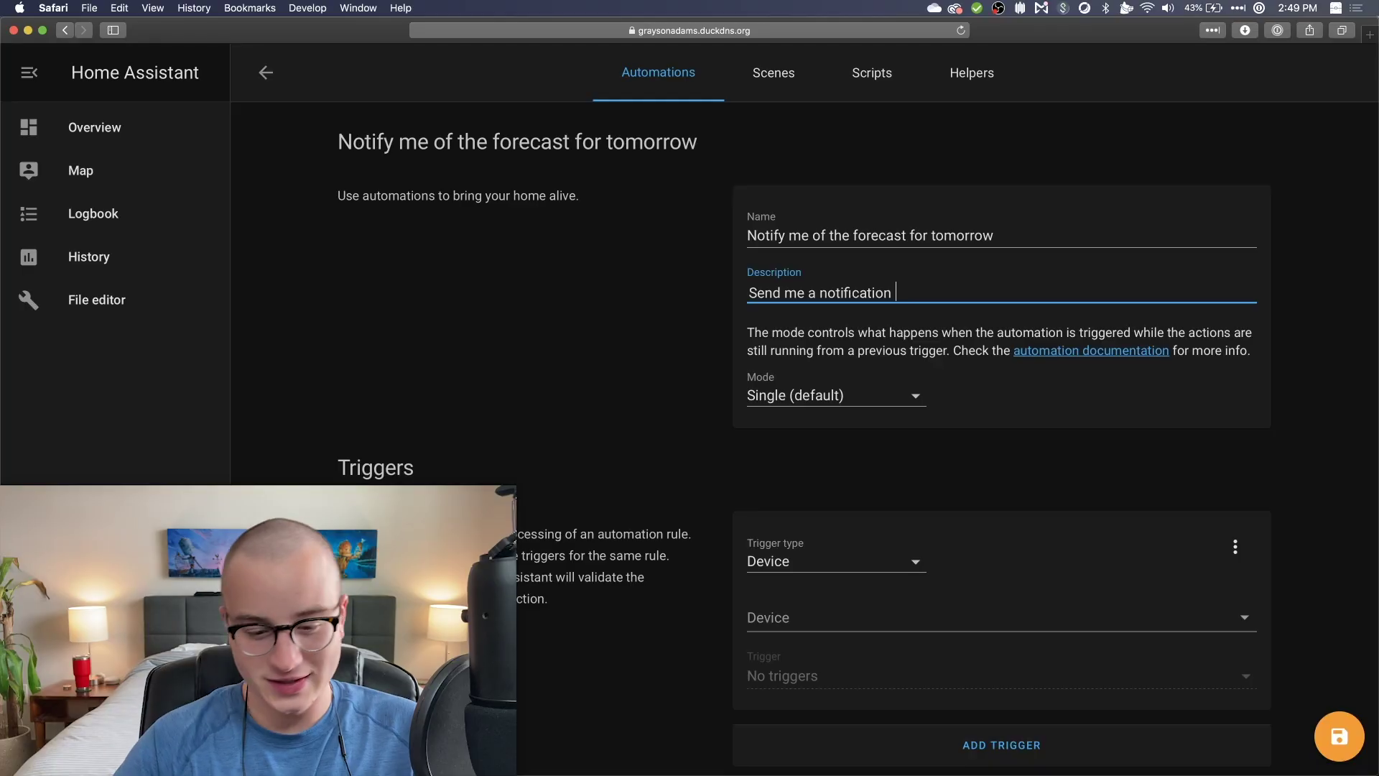
text(at a specifi)
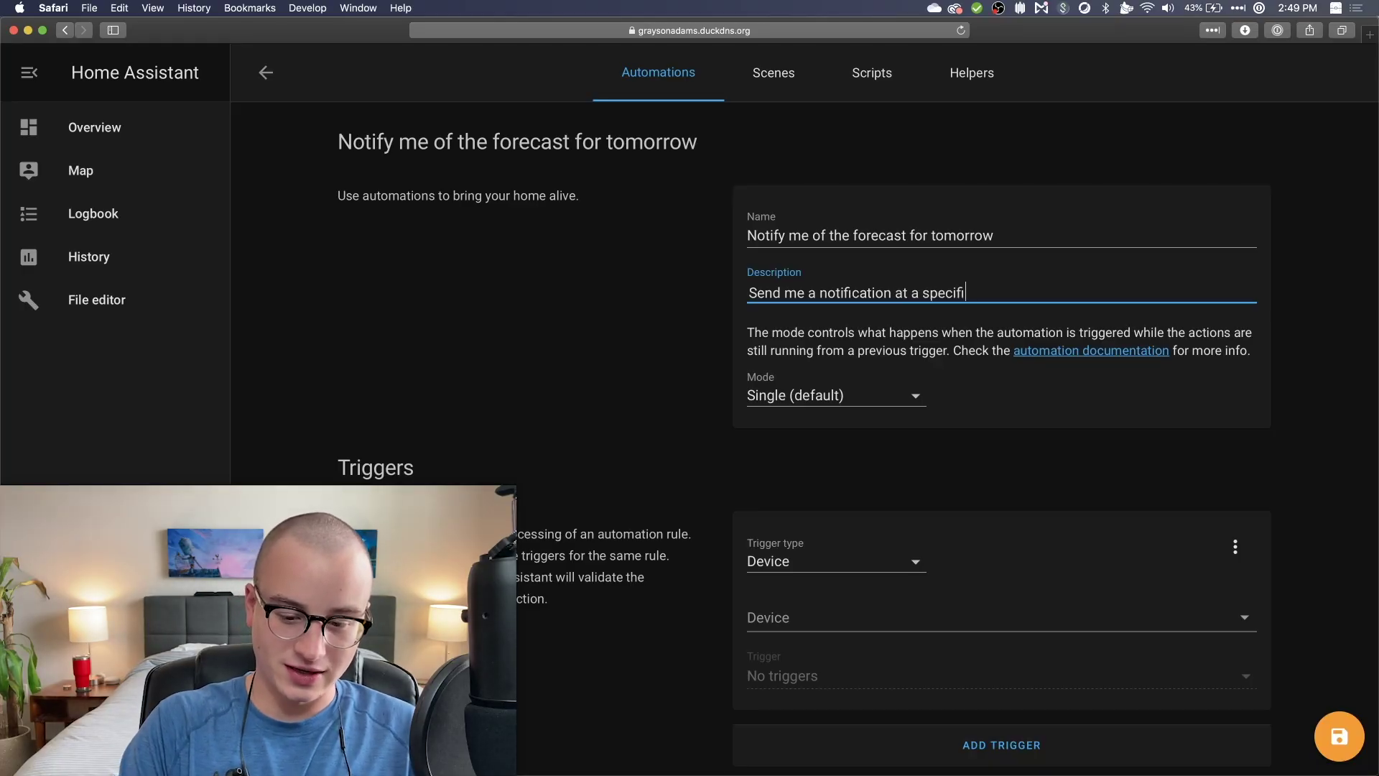
text(ed time of the weather foreca)
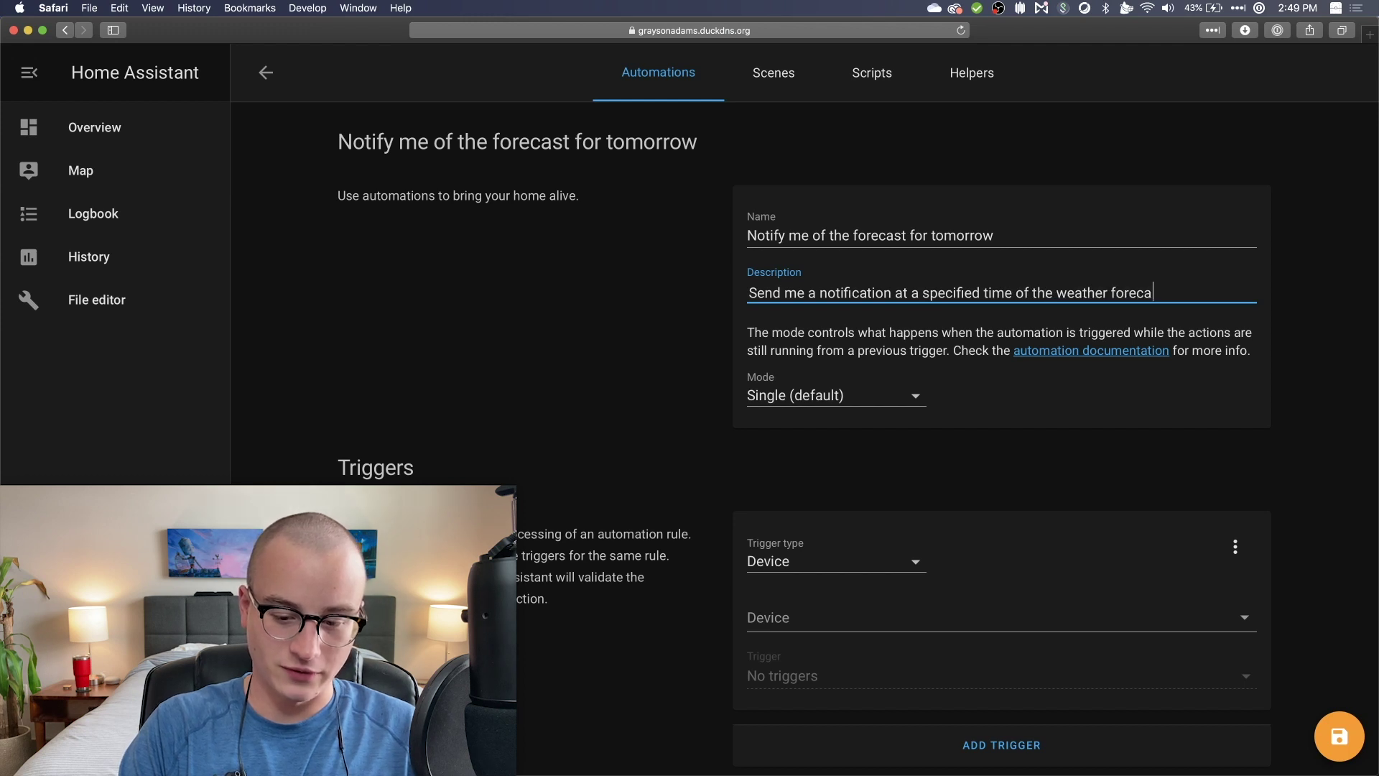
text(st)
click(1102, 473)
Set the automation's trigger type to Time, firing at 21:00:00
scroll(1103, 473, down, 3)
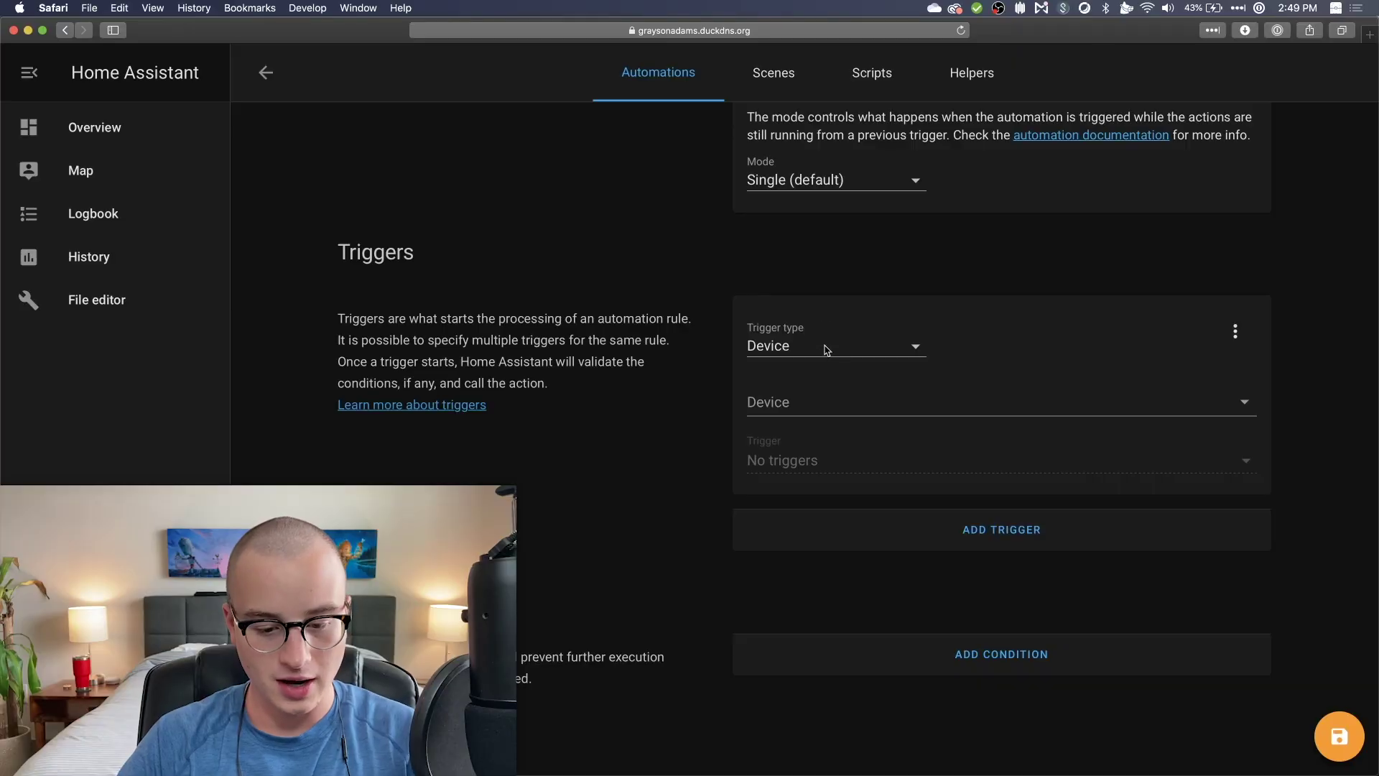
click(826, 349)
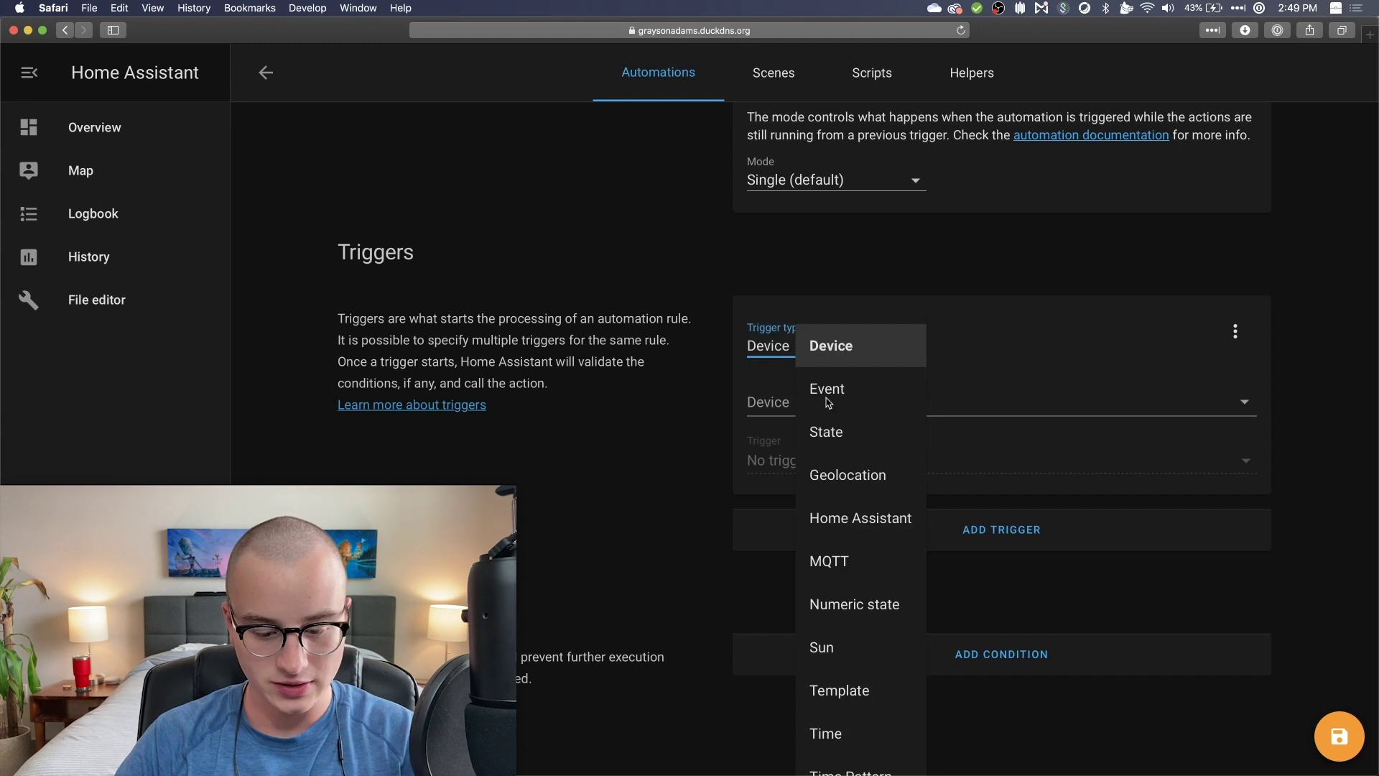
click(826, 731)
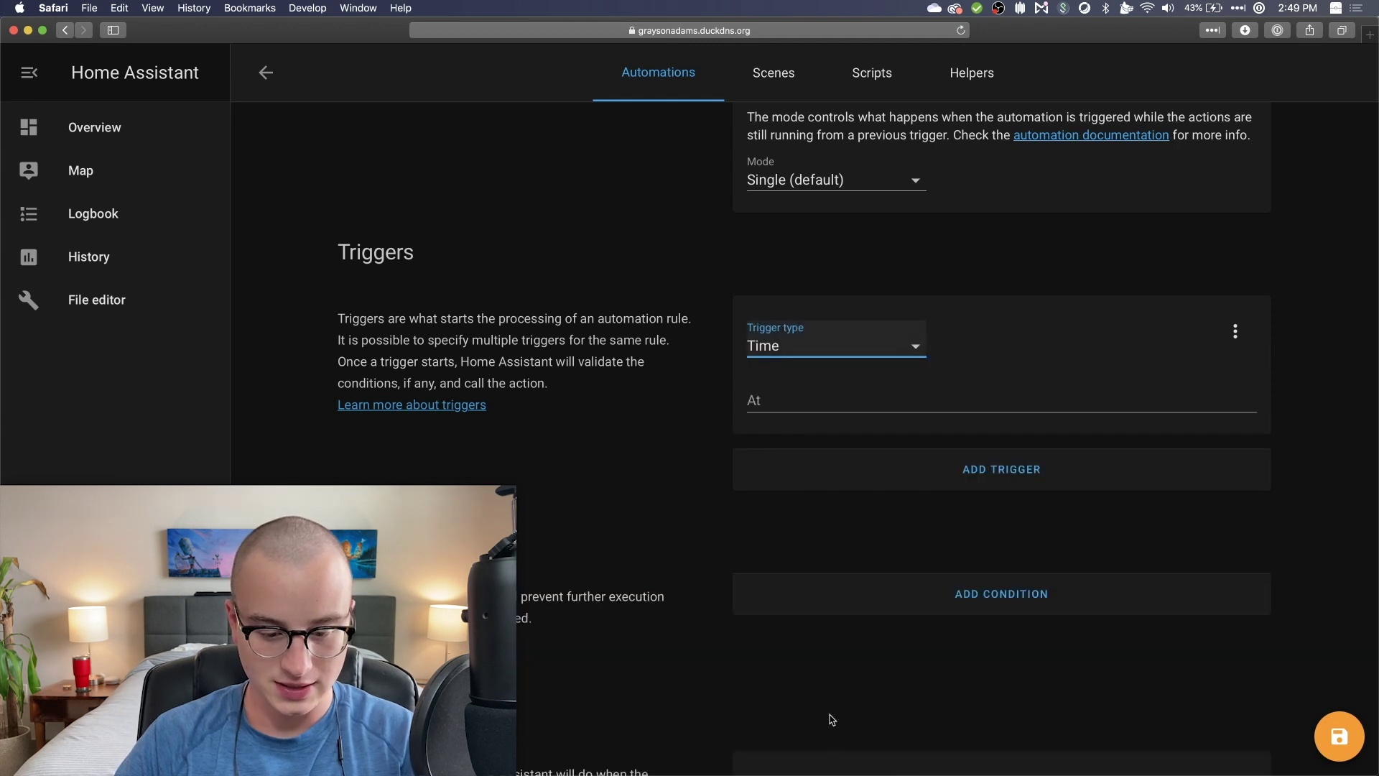
click(794, 403)
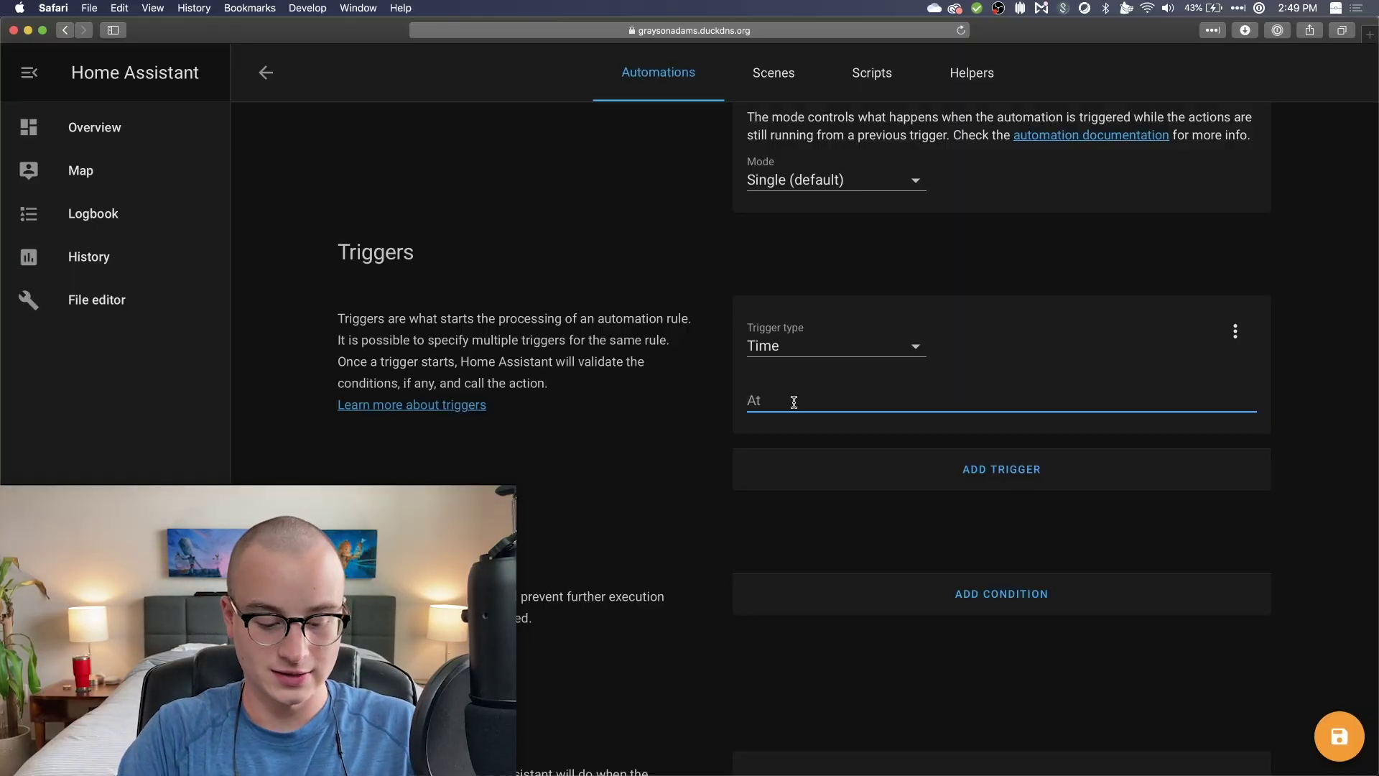
text(21)
text(:)
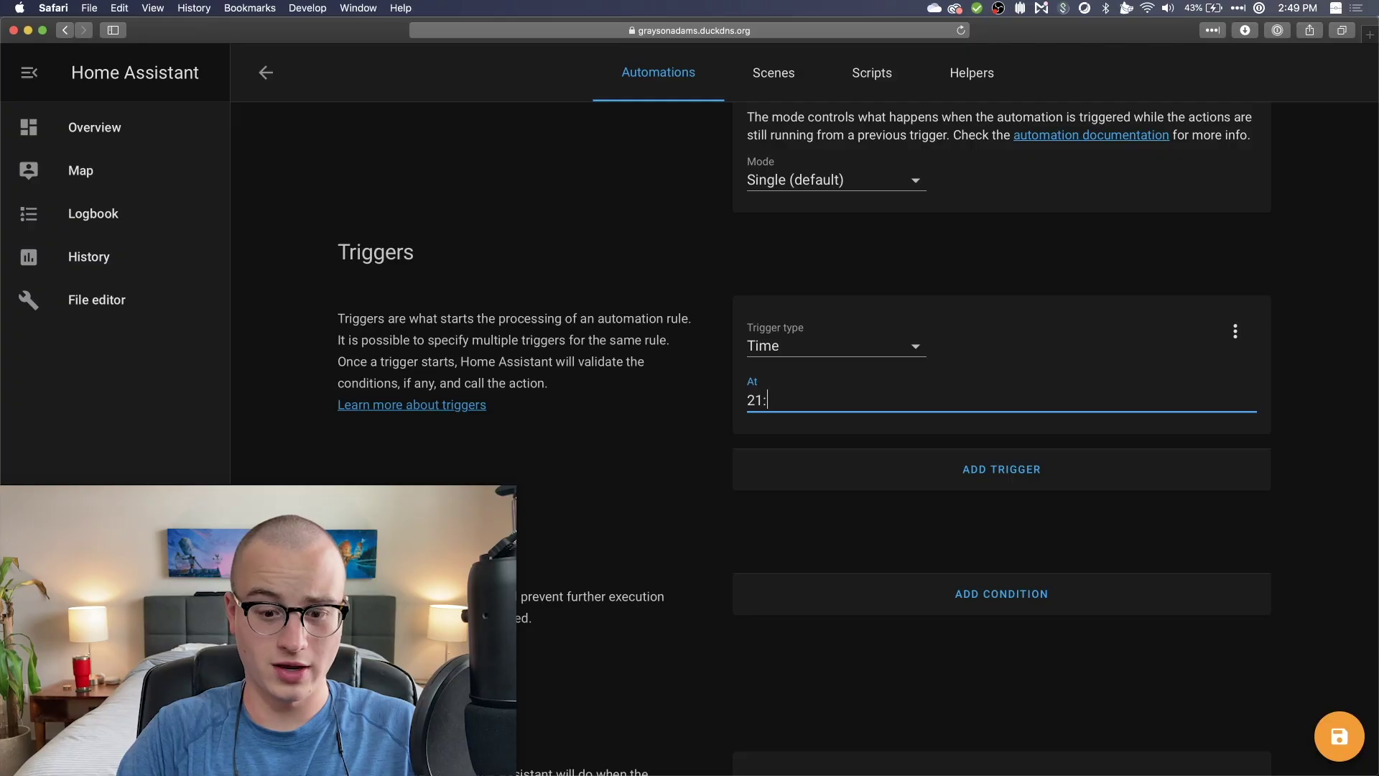
text(00:00)
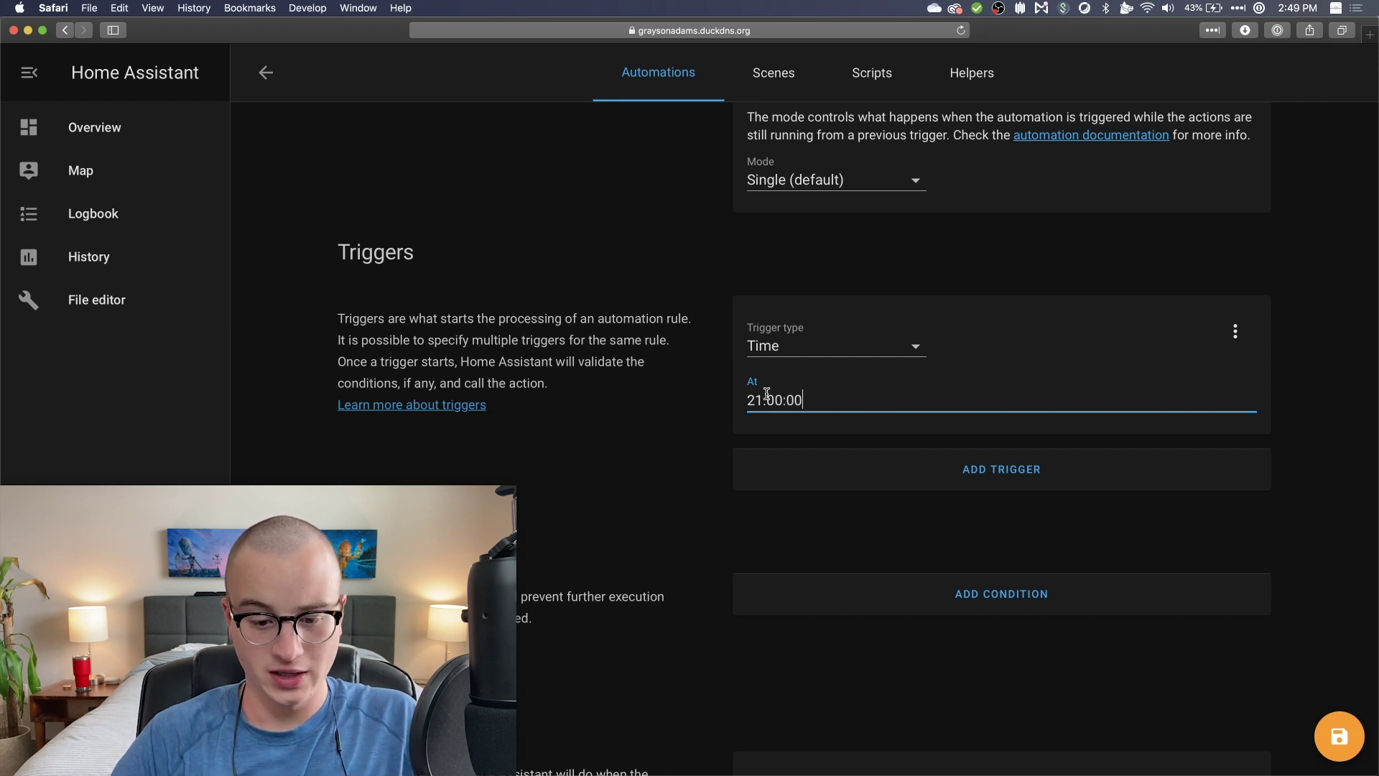
drag(751, 394, 820, 399)
click(779, 401)
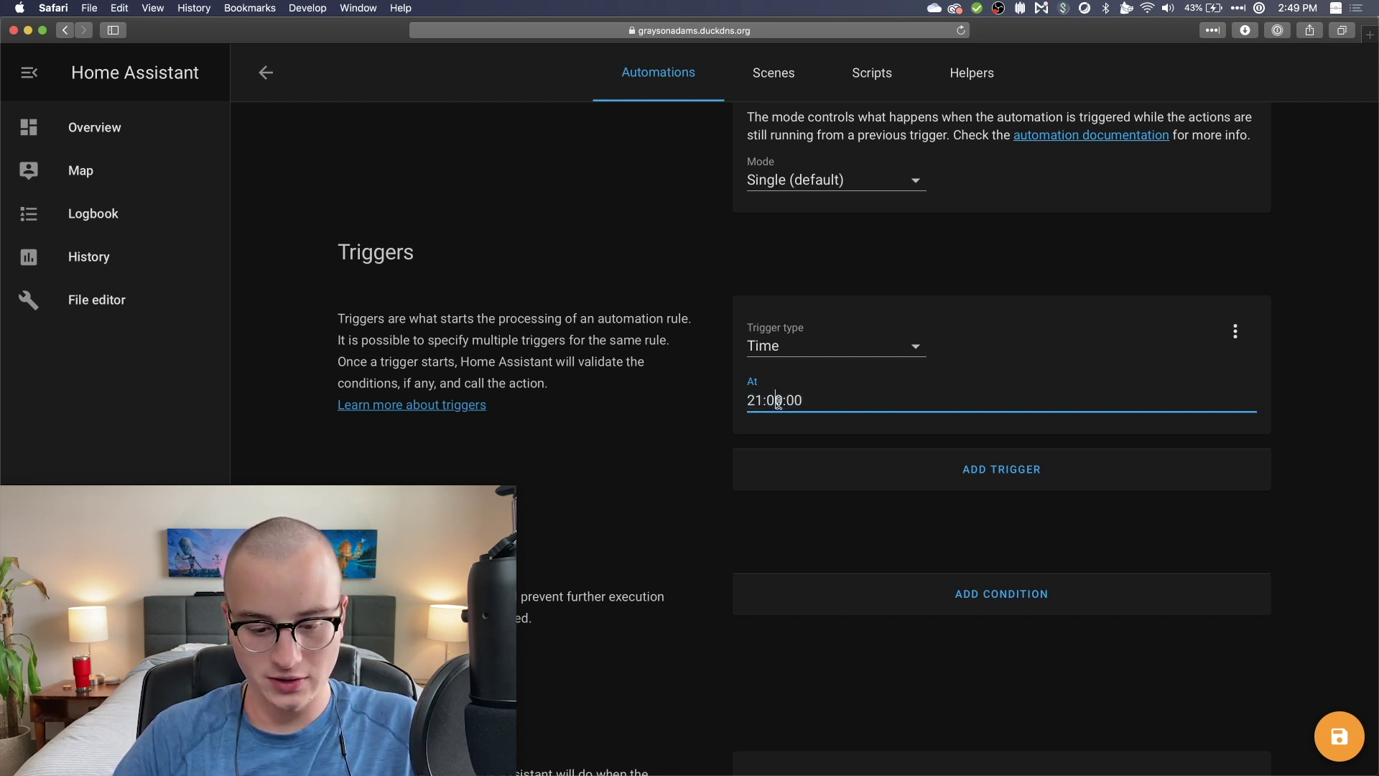
double_click(750, 400)
double_click(780, 399)
double_click(798, 399)
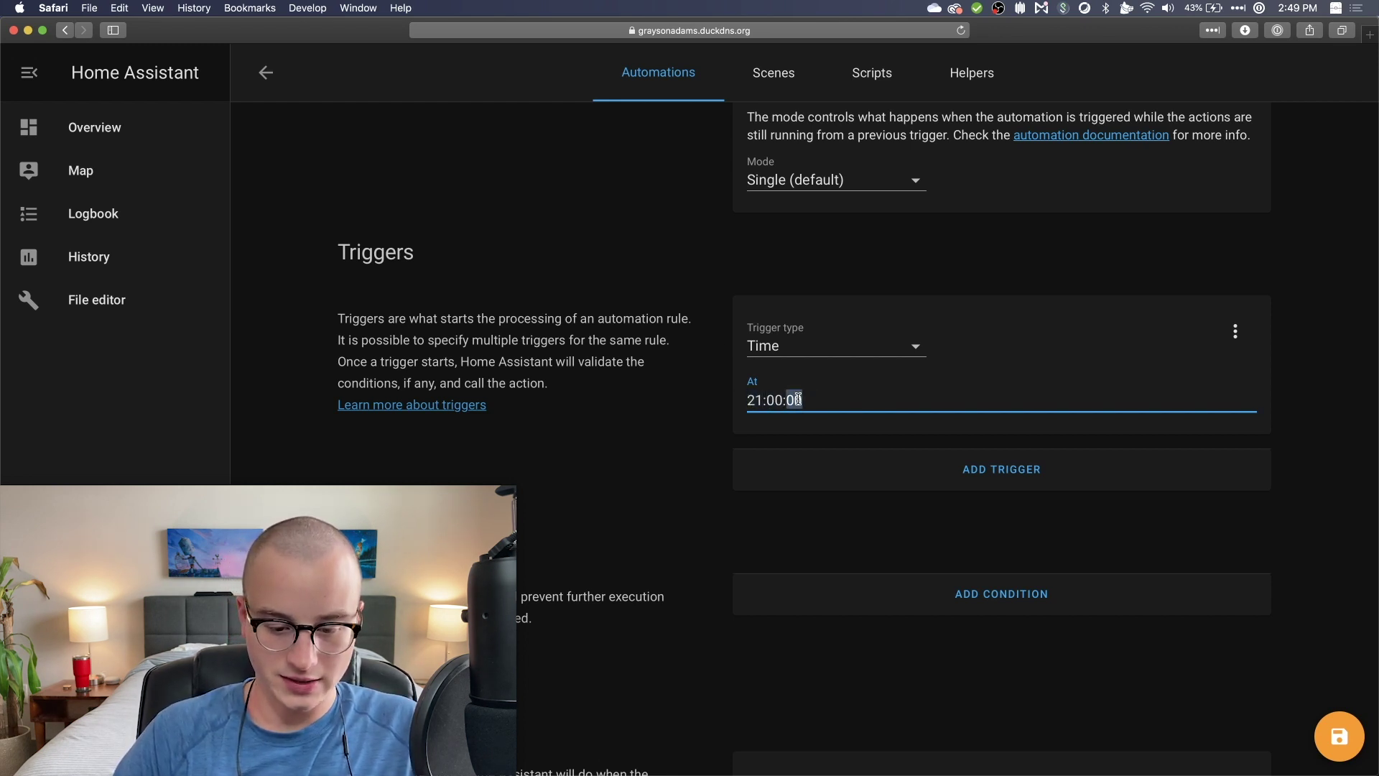
Try 08:00:00 as the trigger time and restore it to 21:00:00
click(757, 401)
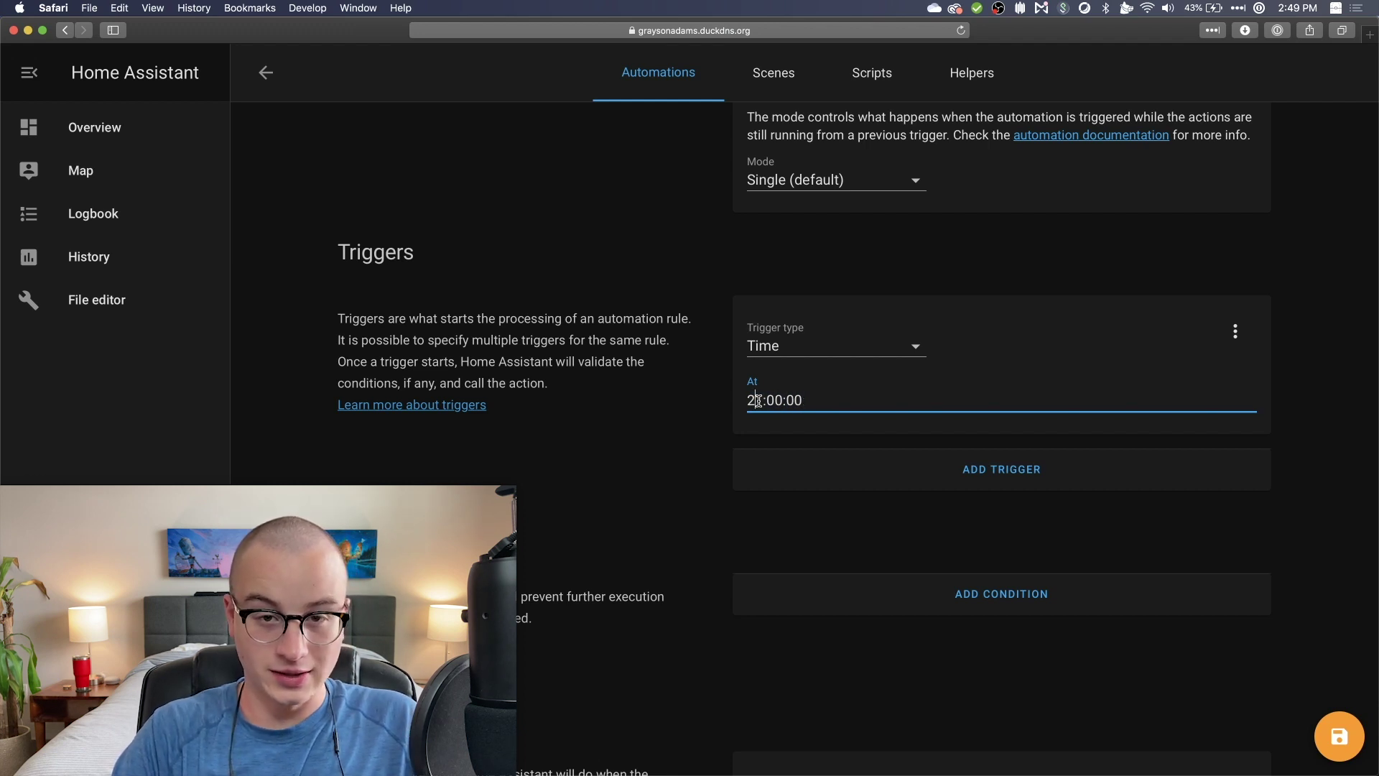
key(BackSpace)
key(BackSpace)
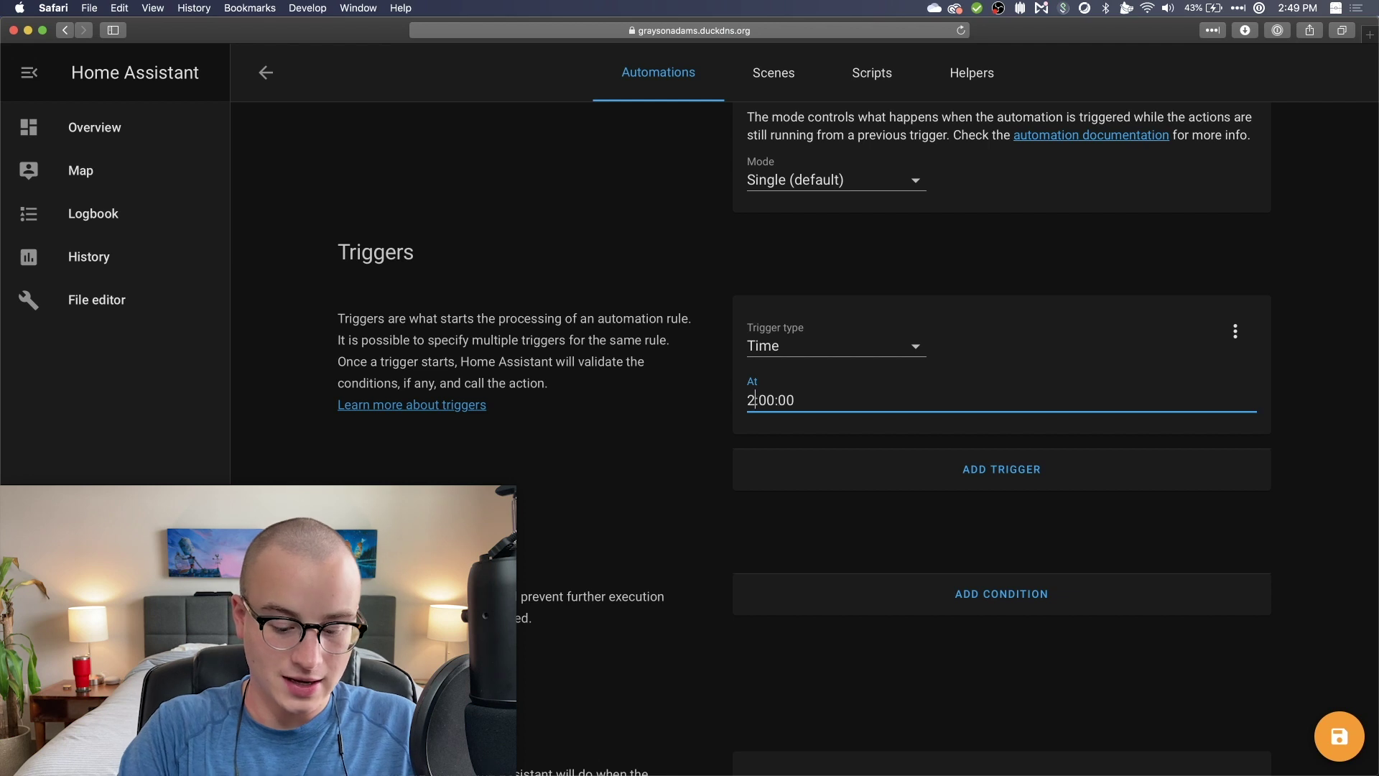
text(08)
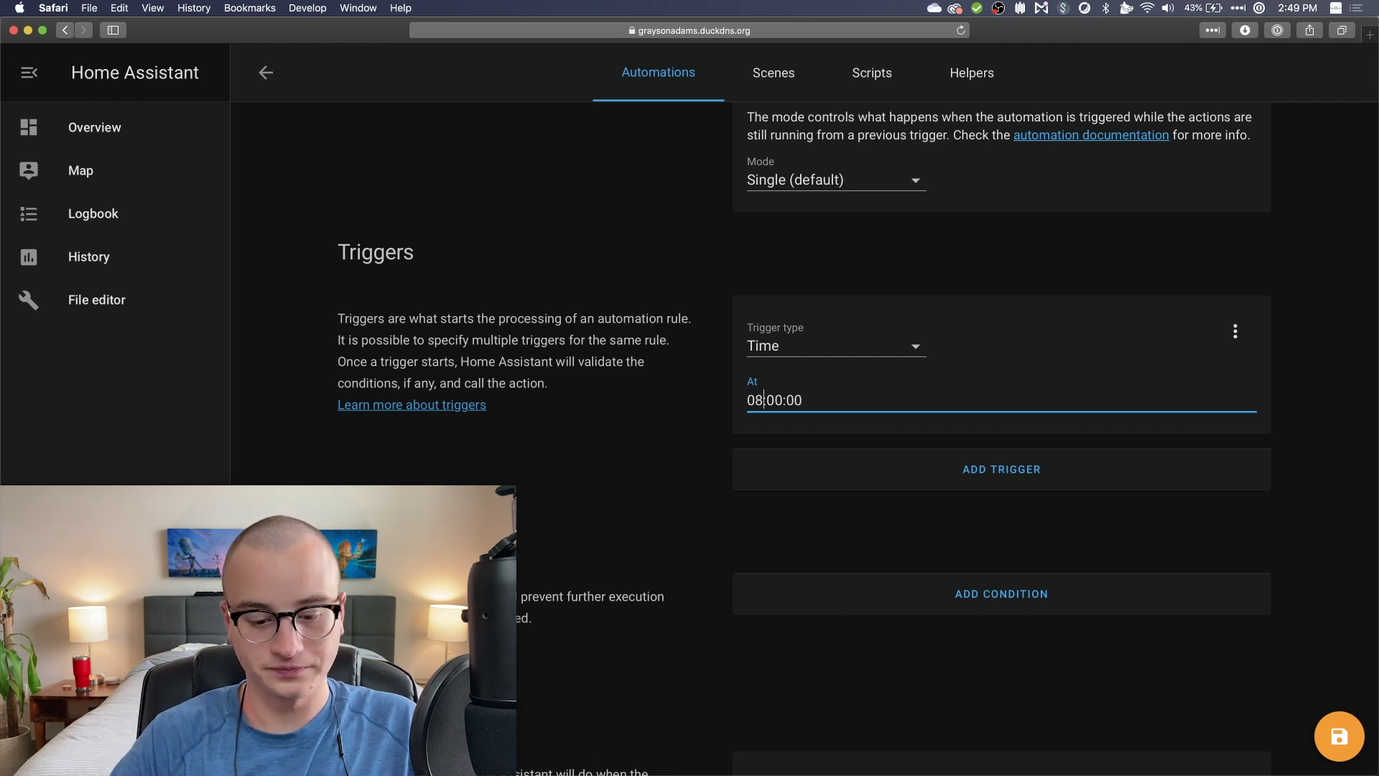
key(BackSpace)
key(BackSpace)
text(21)
click(662, 424)
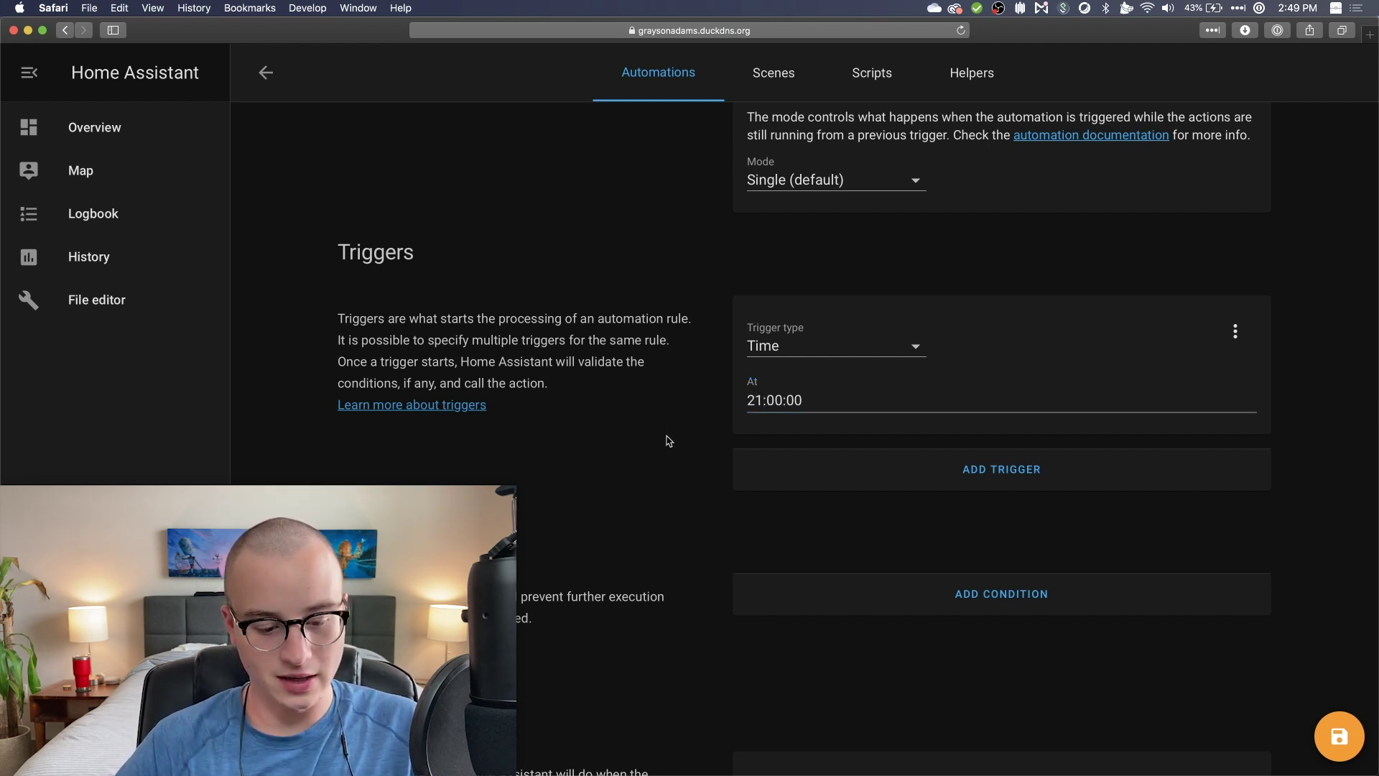
scroll(669, 440, down, 4)
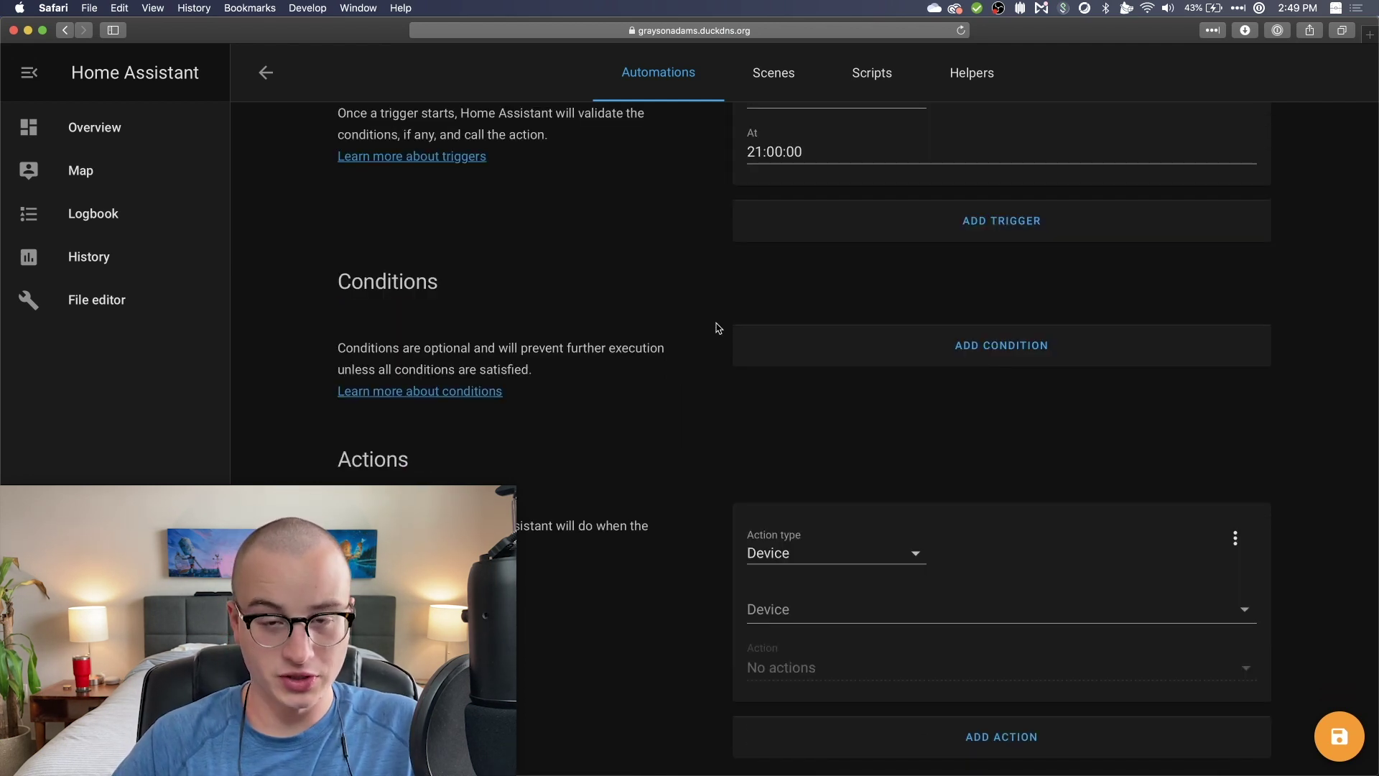
click(987, 346)
click(799, 375)
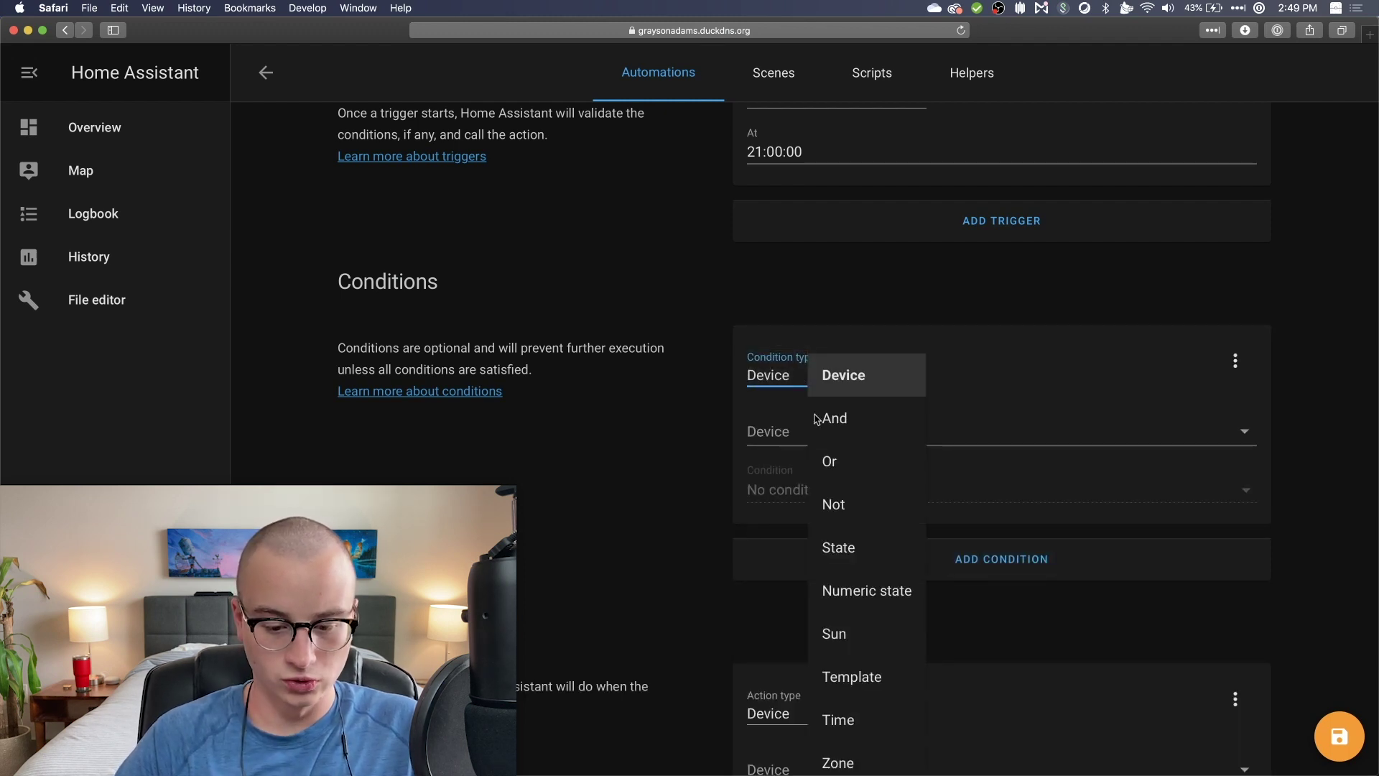
scroll(861, 629, down, 1)
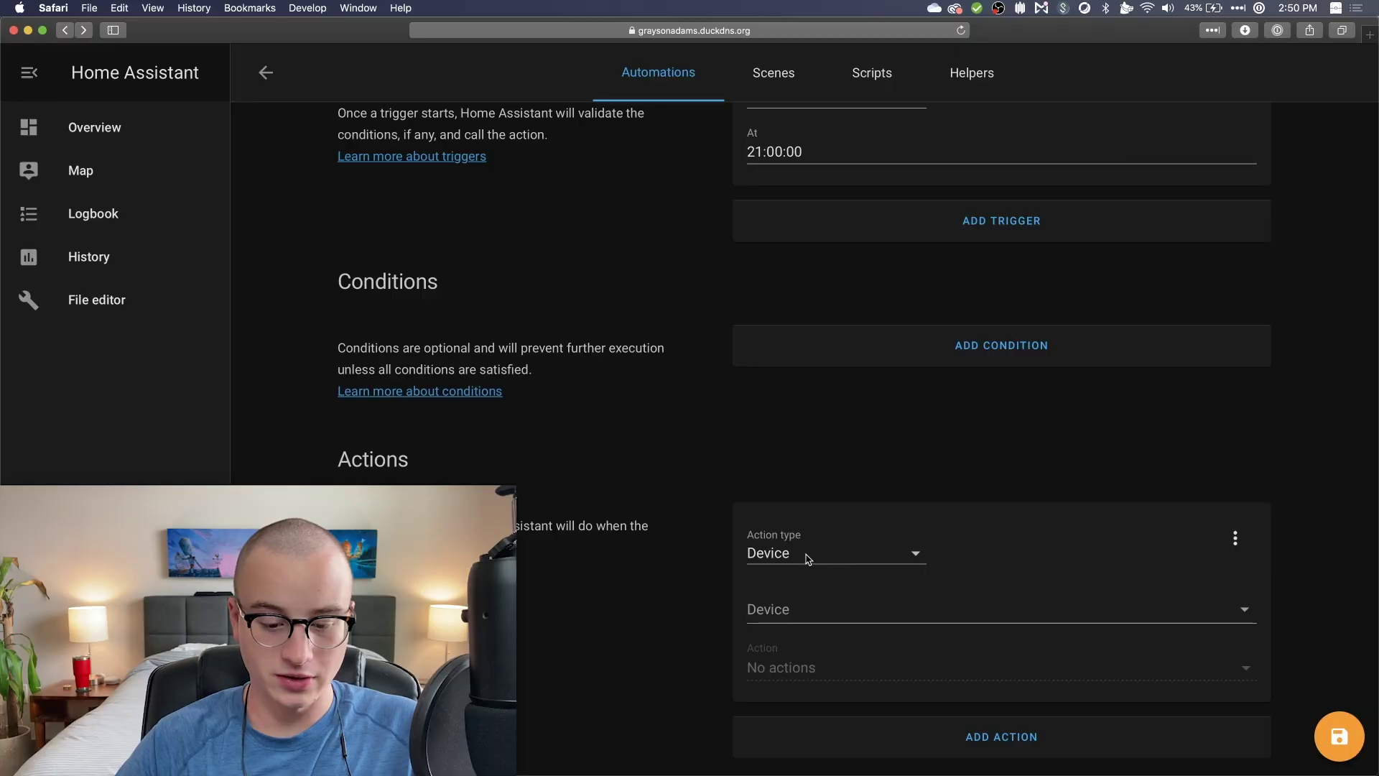
Set the automation's action to Call service using the notify.notify service
click(772, 553)
scroll(847, 574, down, 3)
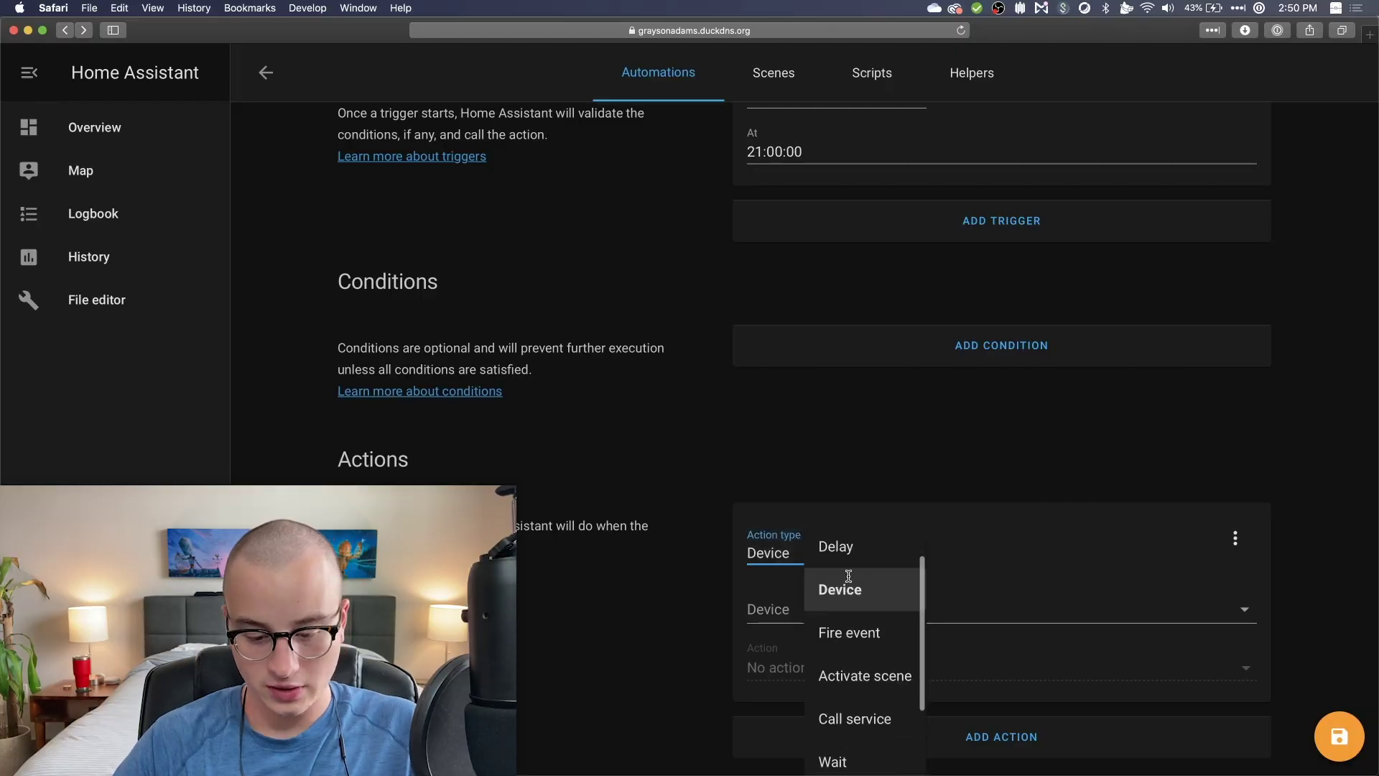
click(855, 678)
click(803, 624)
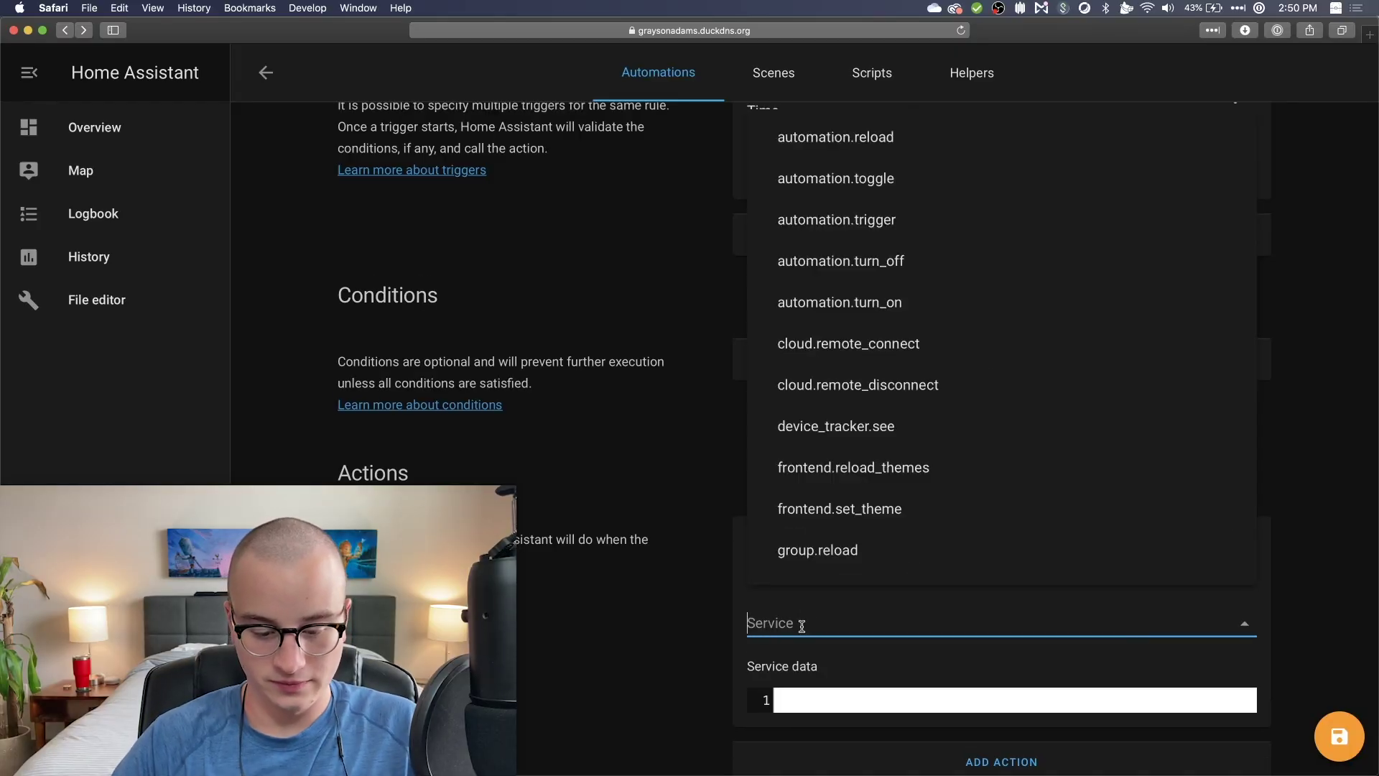
text(notify.)
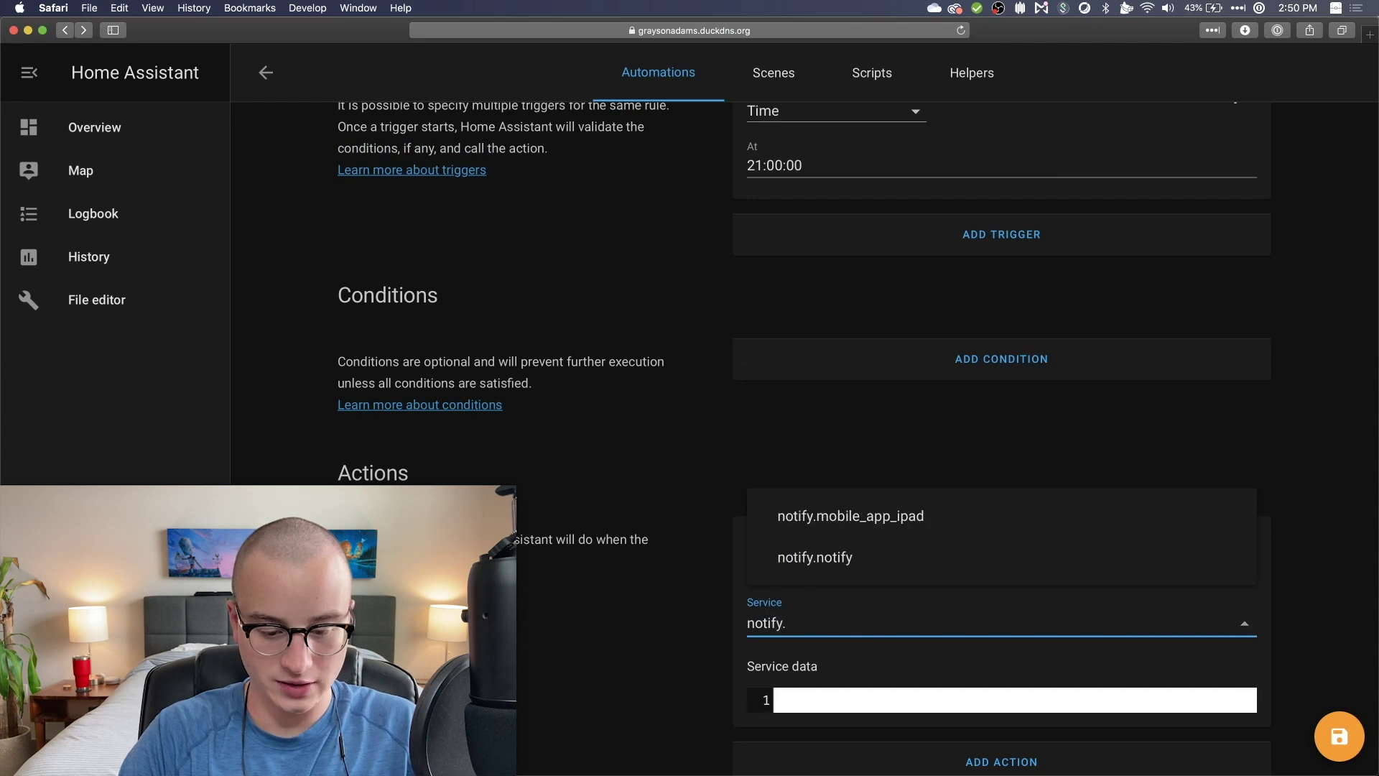
text(notify)
click(819, 556)
scroll(818, 554, down, 1)
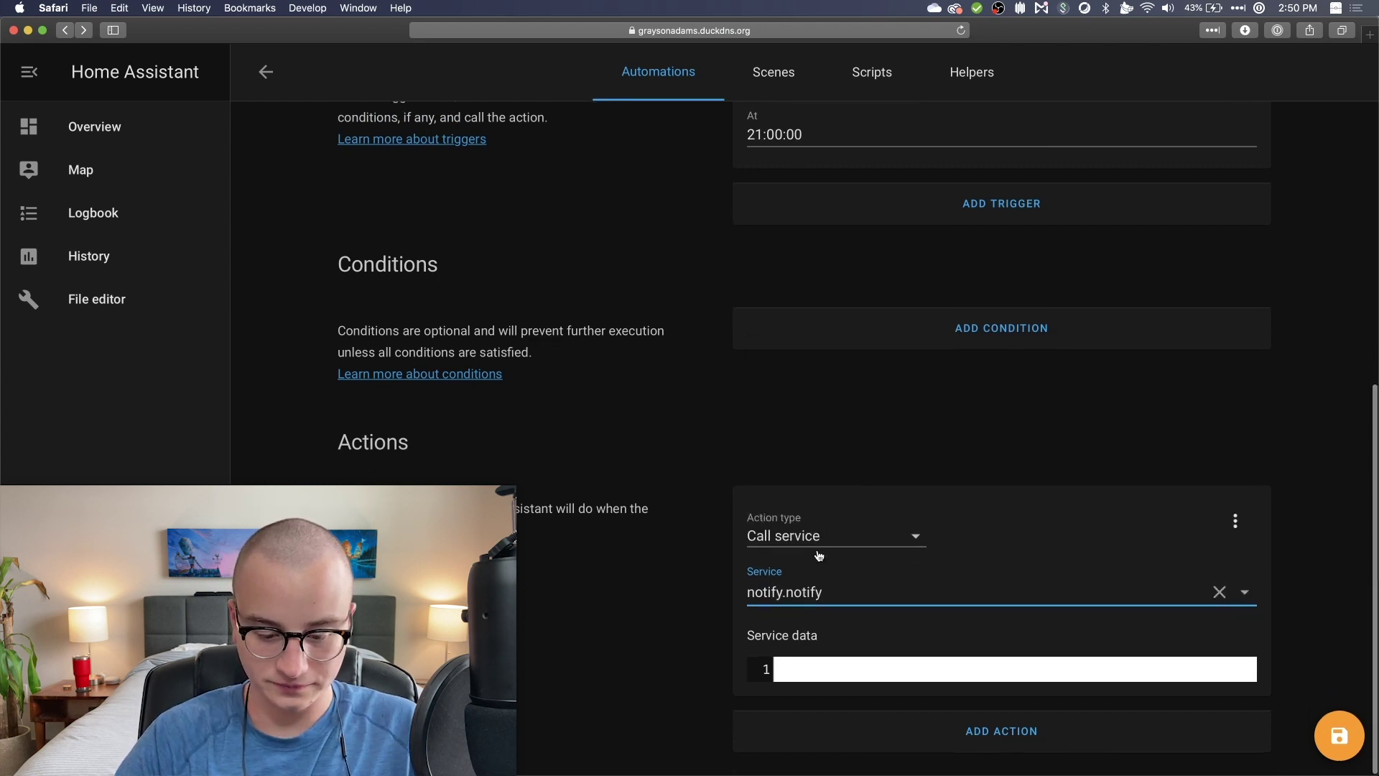
Start the notify.notify action's service data in YAML, adding an empty quoted title entry under data
click(820, 669)
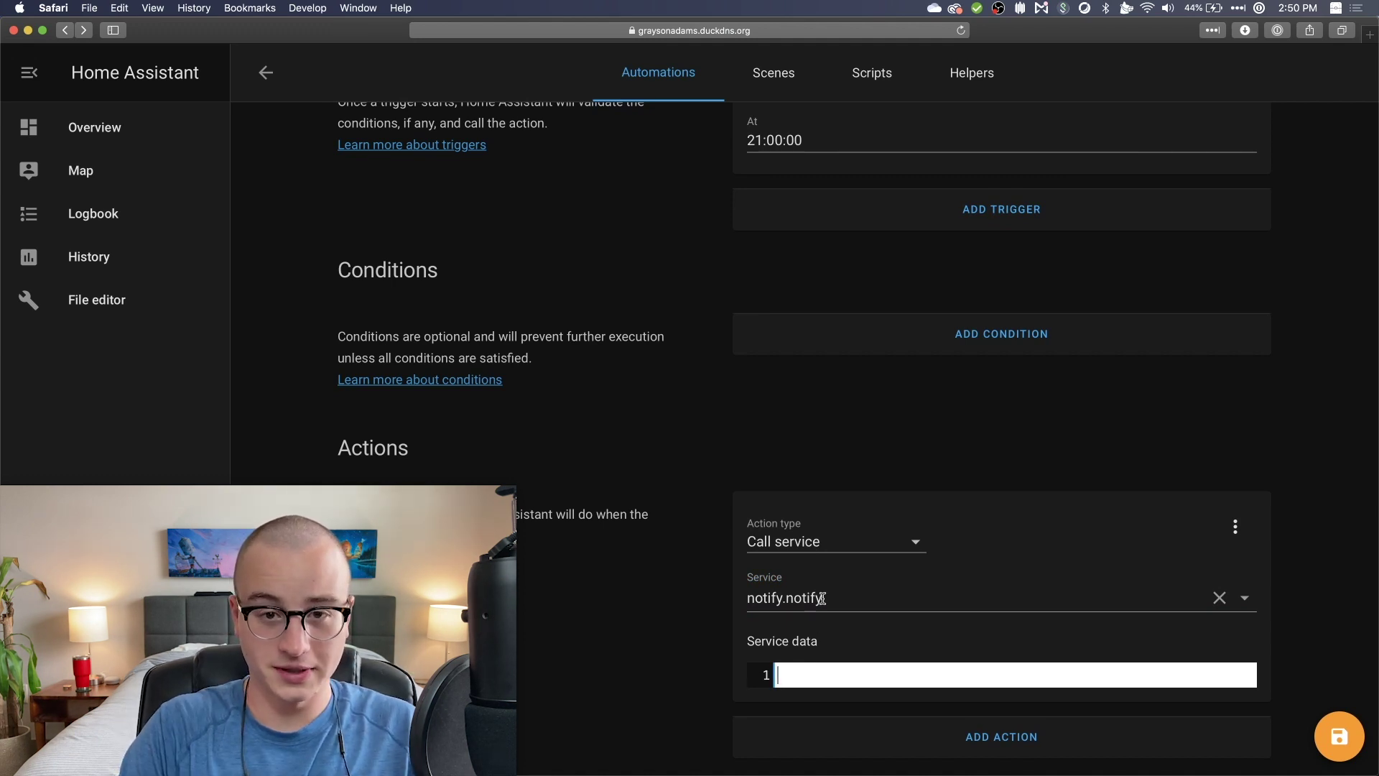
text(m)
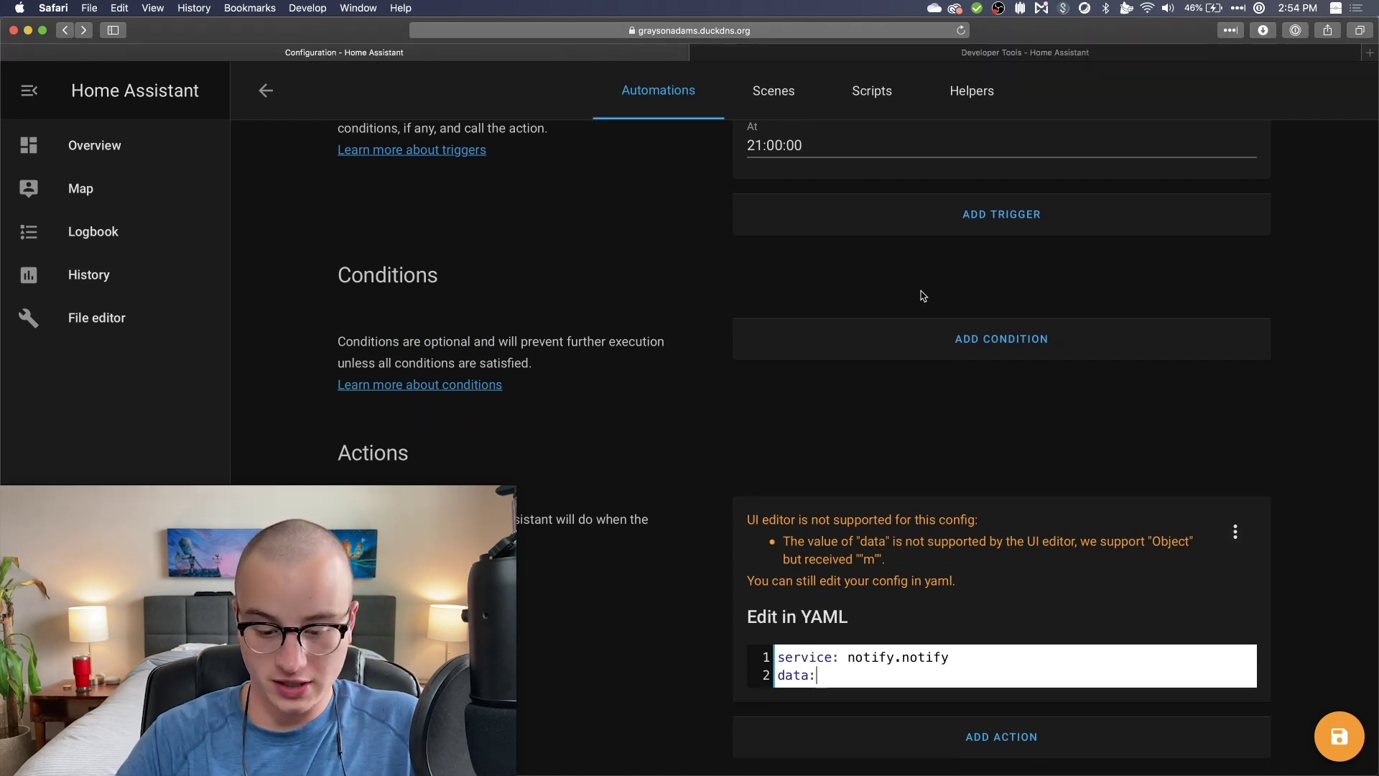
key(Return)
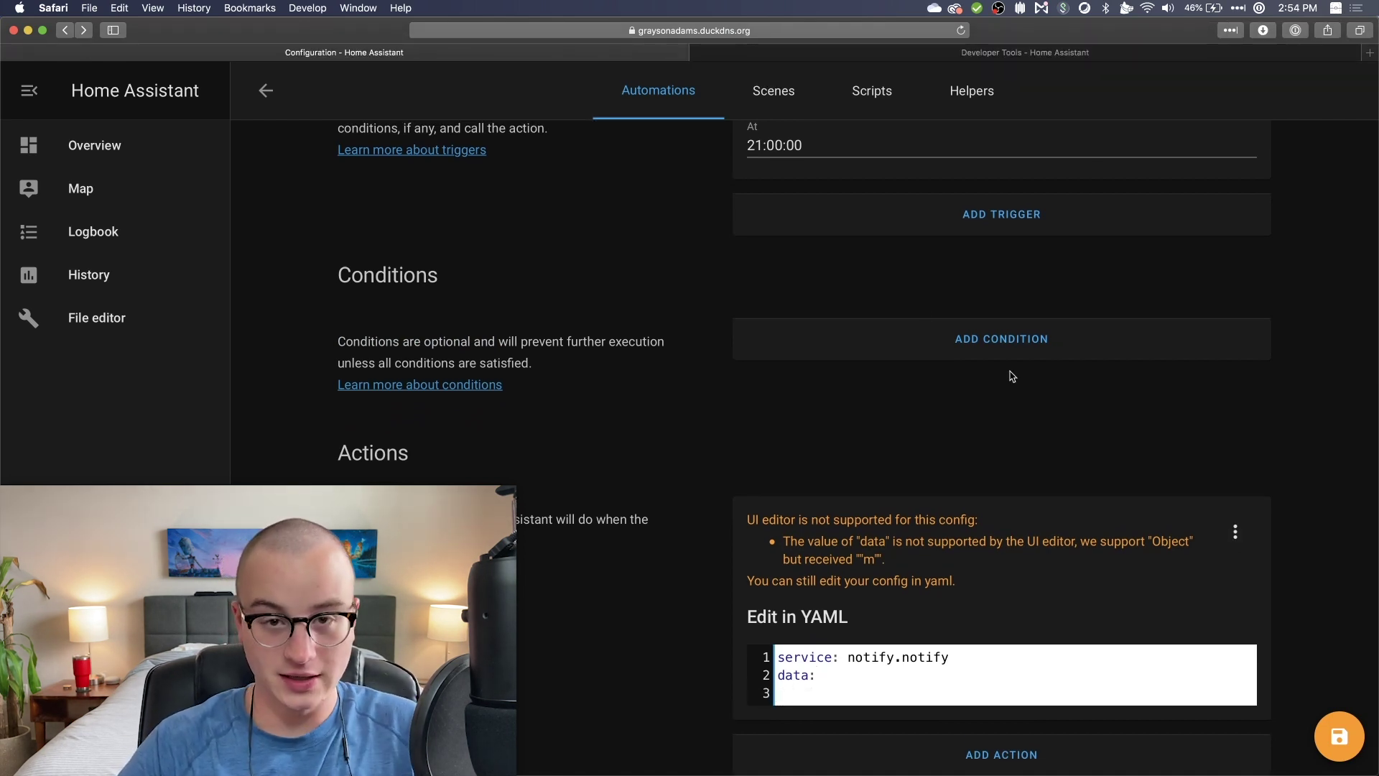
text(t)
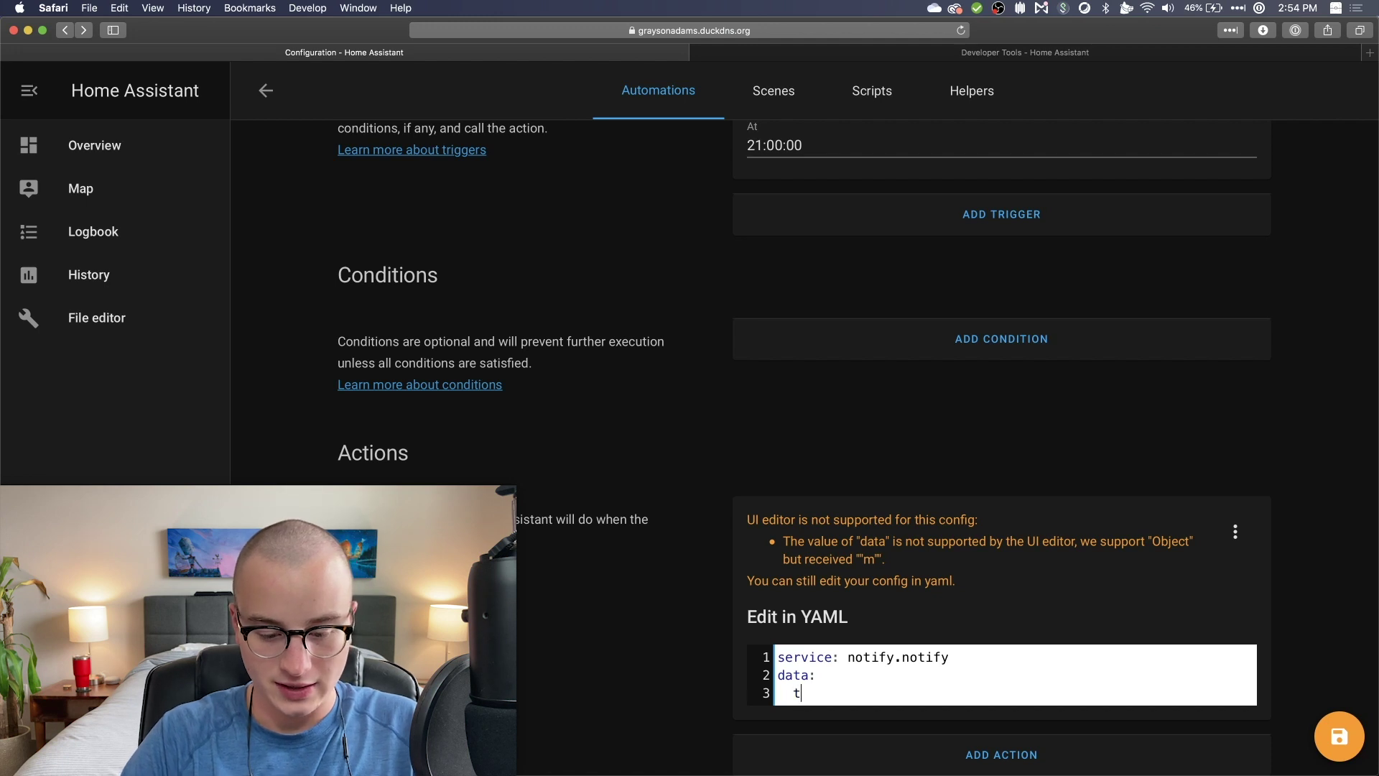
text(itle: )
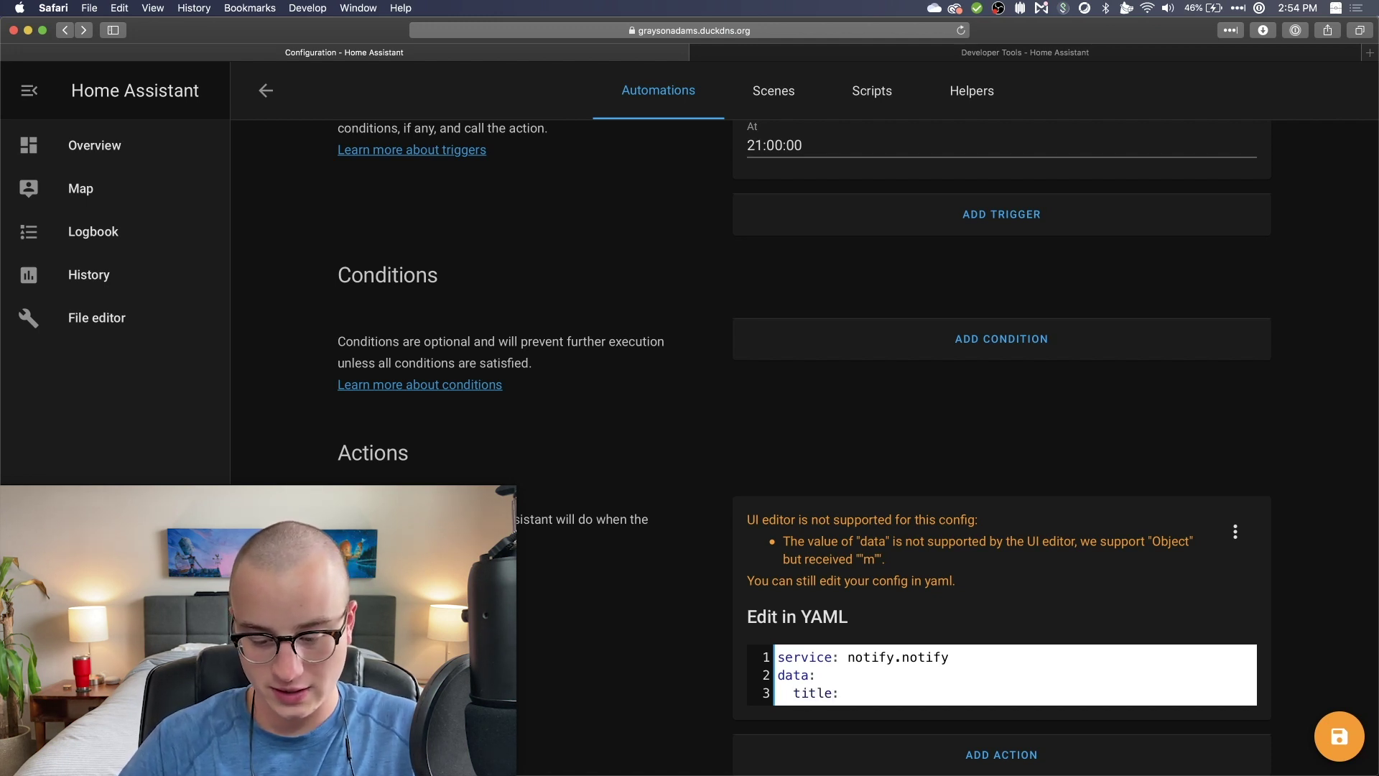
text("")
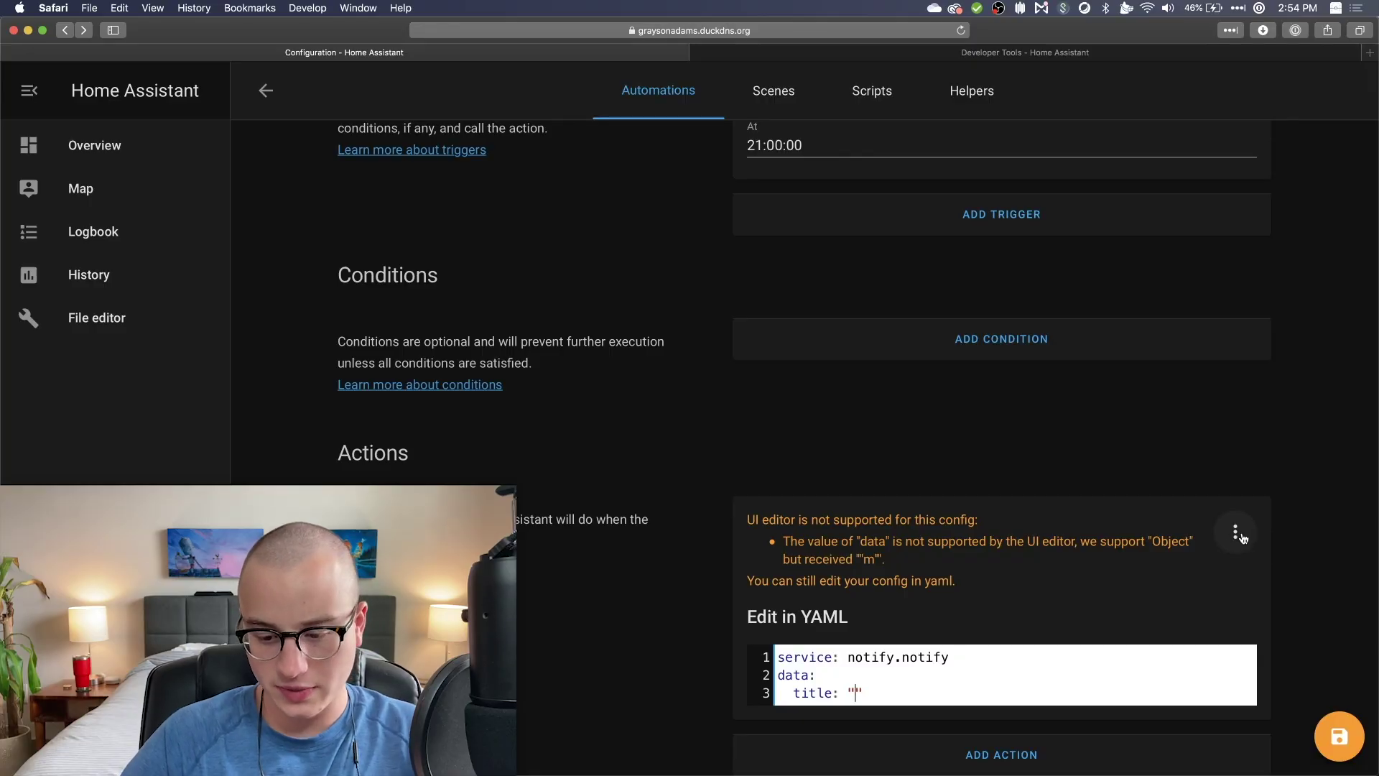
Replace the title's empty quotation marks with Tomorrow's forecast and add a new line below it
click(1238, 534)
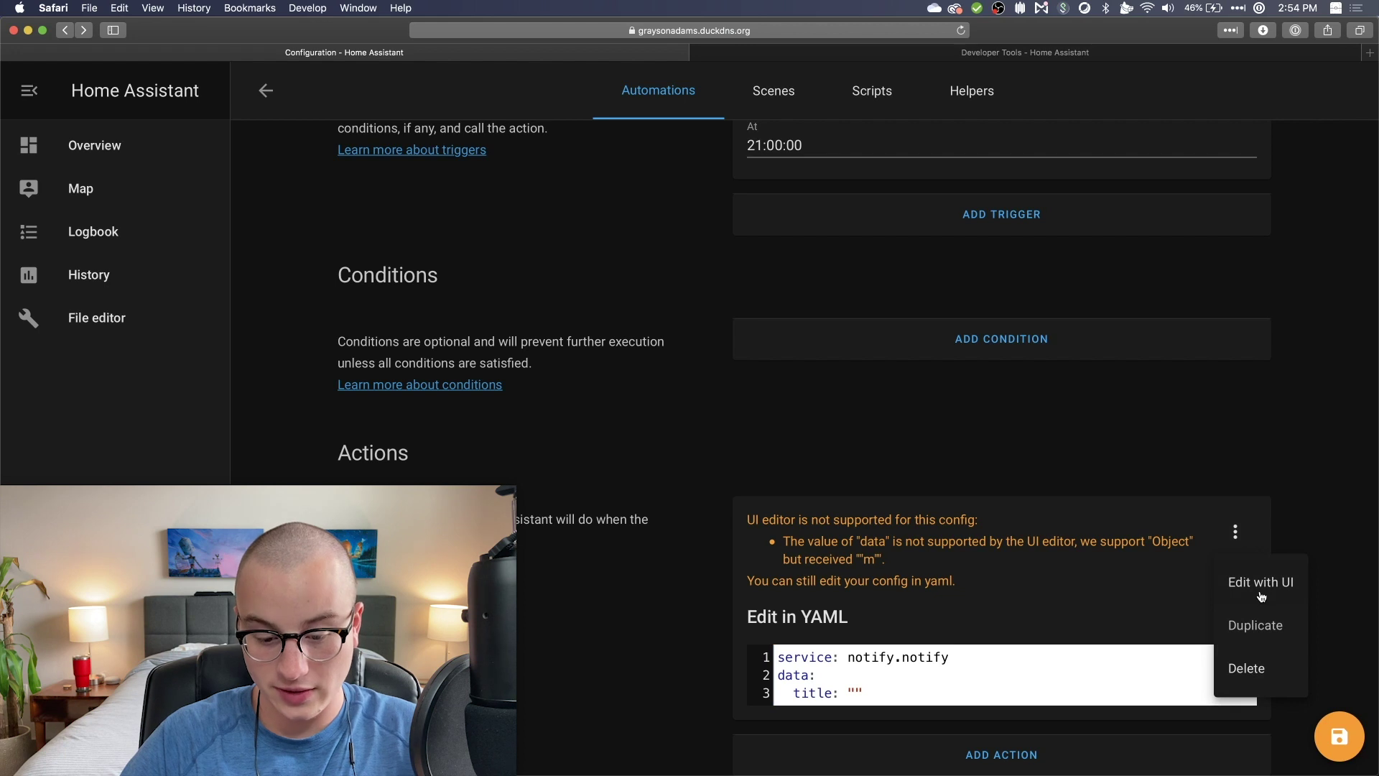
click(1085, 593)
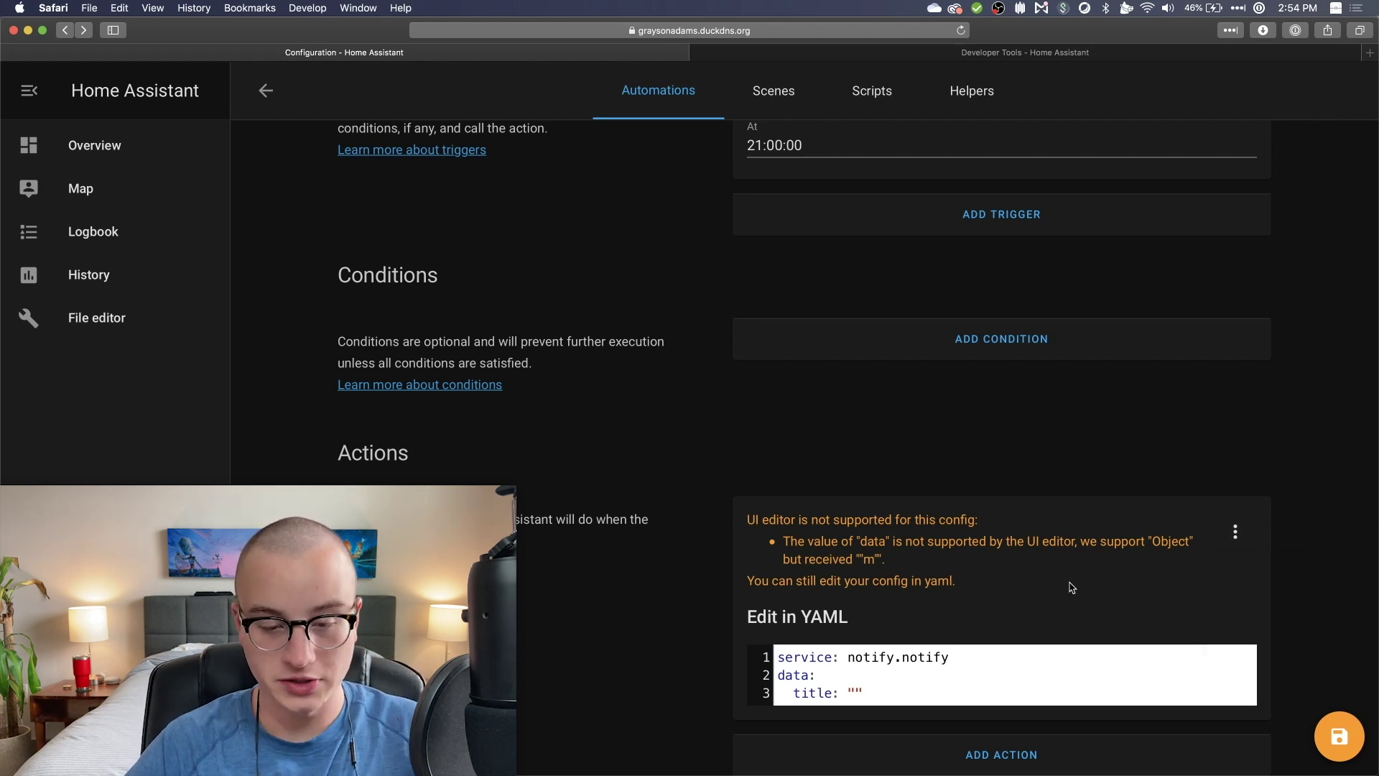
click(886, 672)
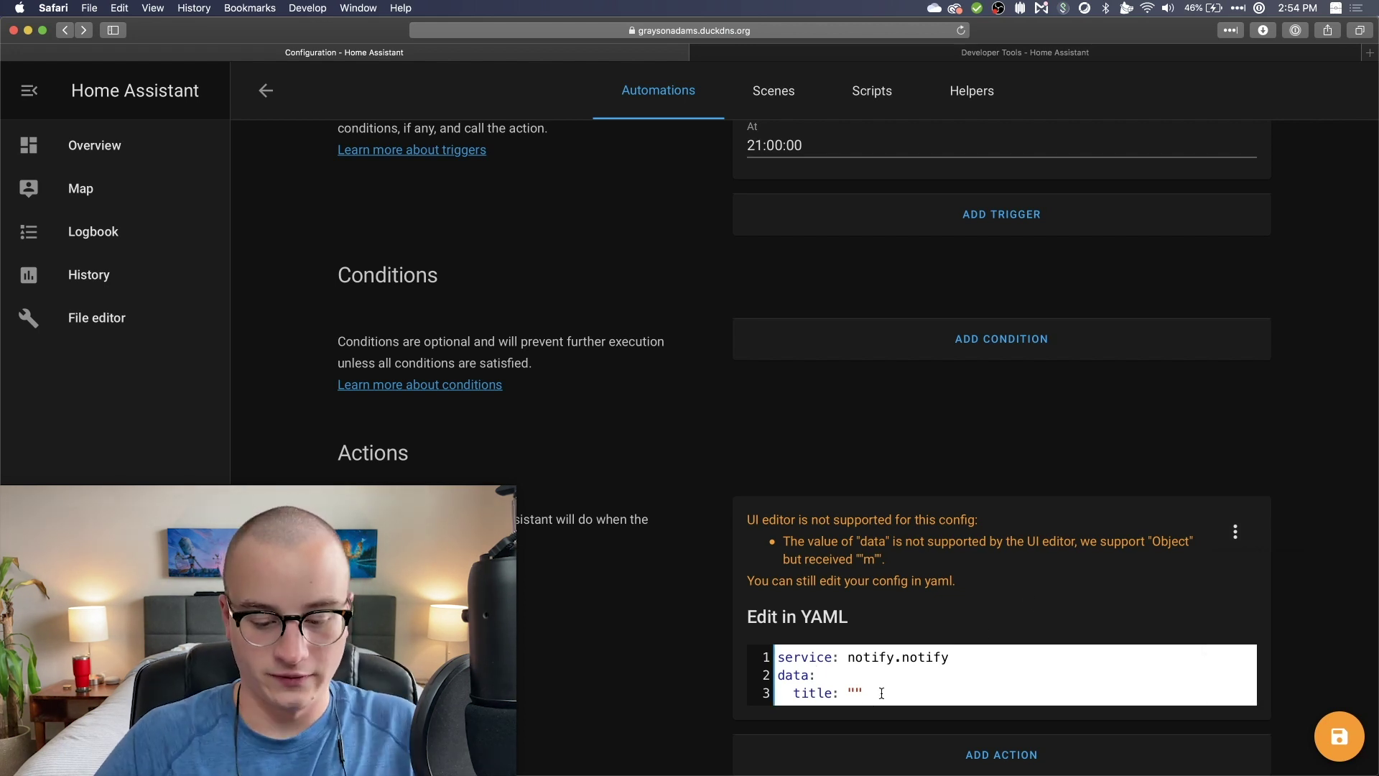
key(BackSpace)
key(BackSpace)
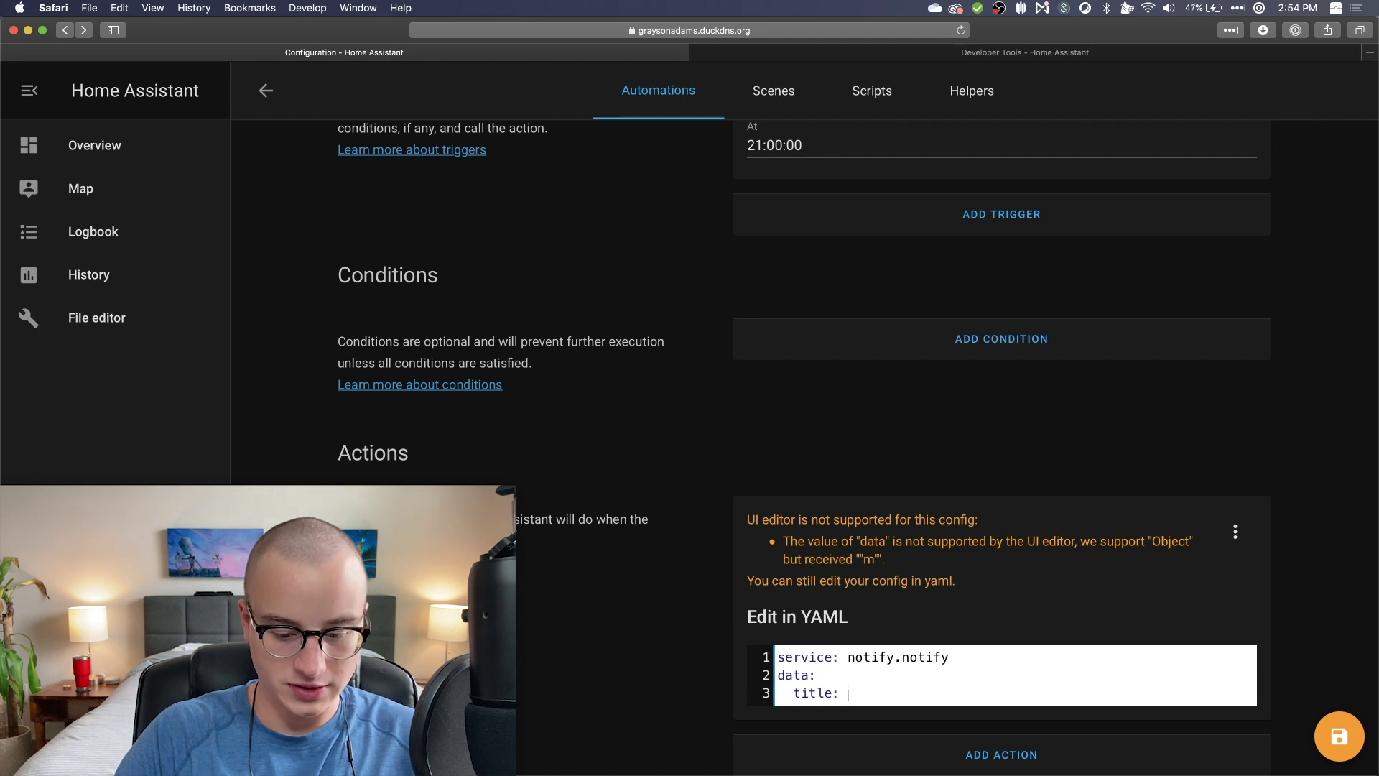
text(Tomorrow)
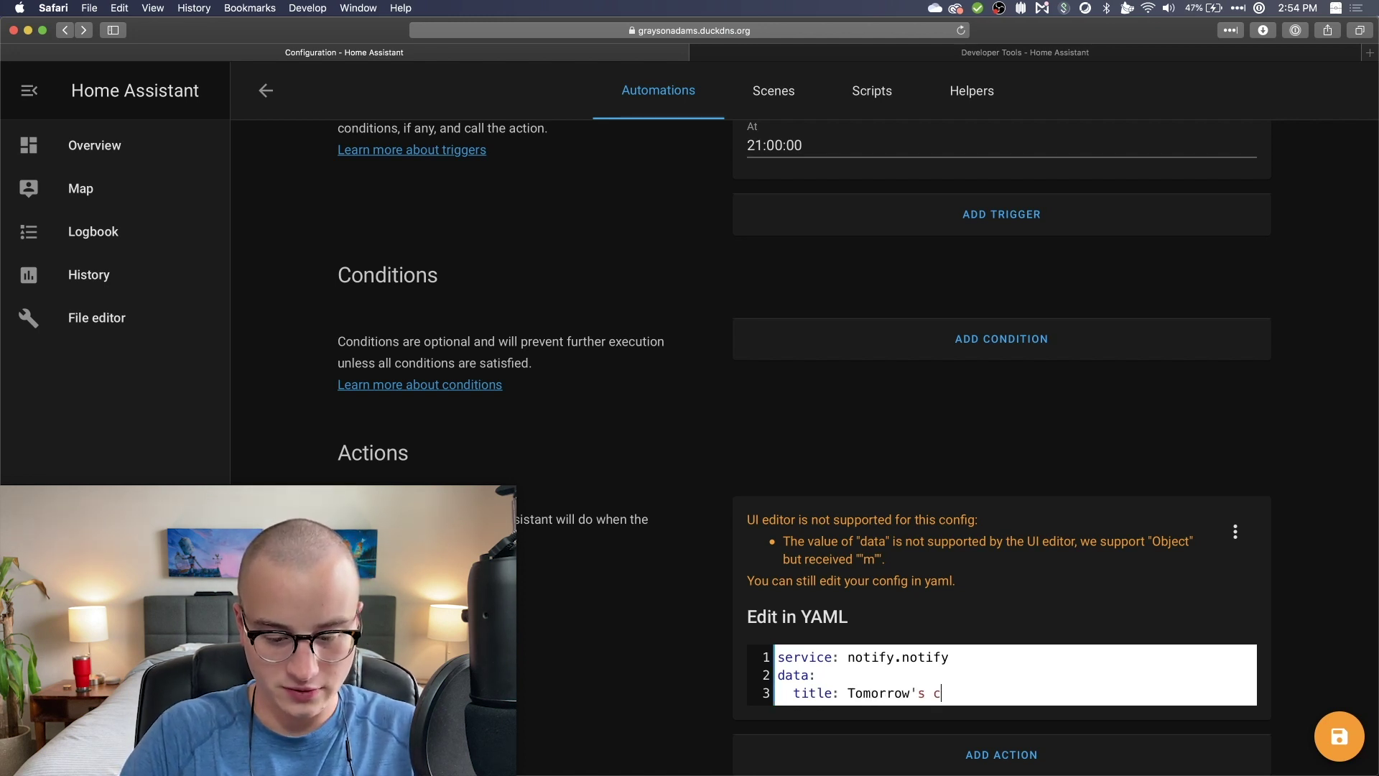
text('s)
text(forecast)
key(Return)
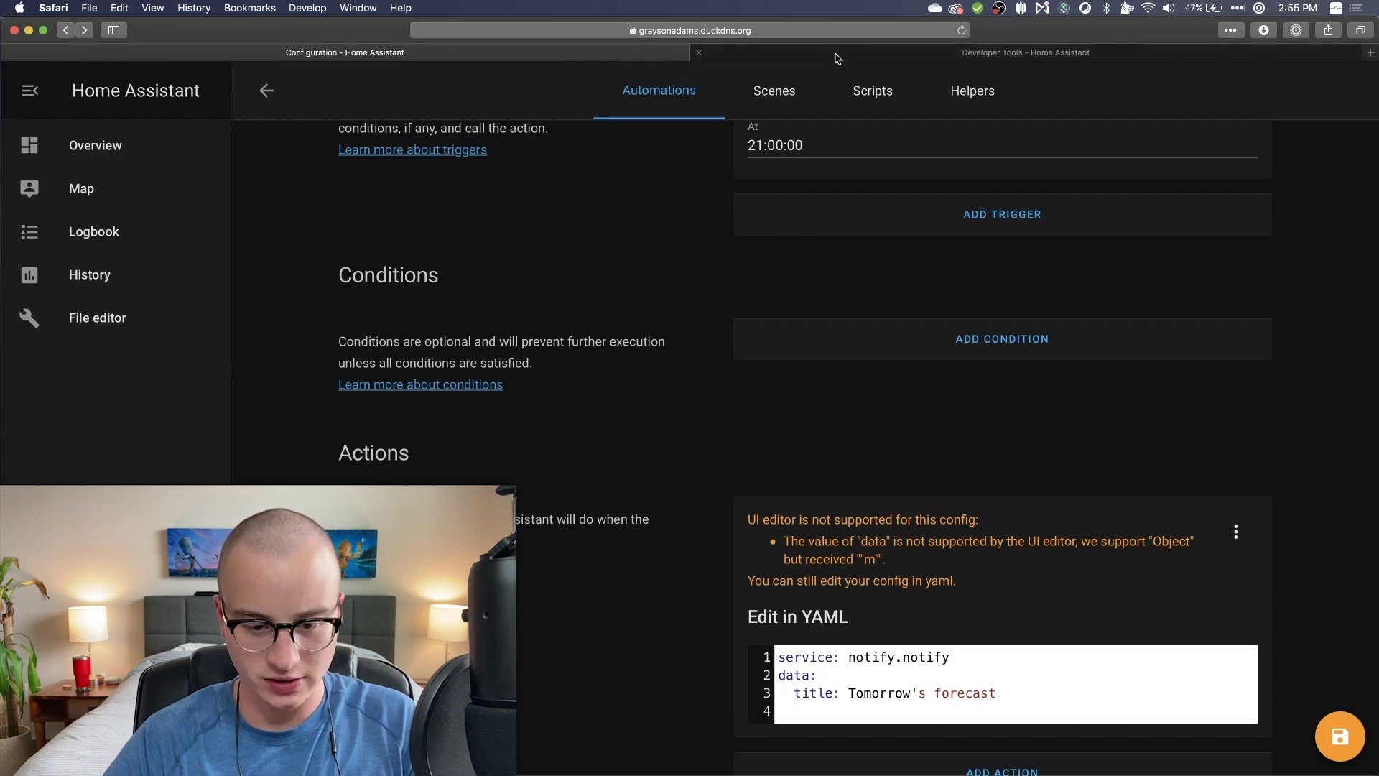
Find the weather.home entity among the Developer Tools states and review its state, current attributes and forecast list
click(837, 58)
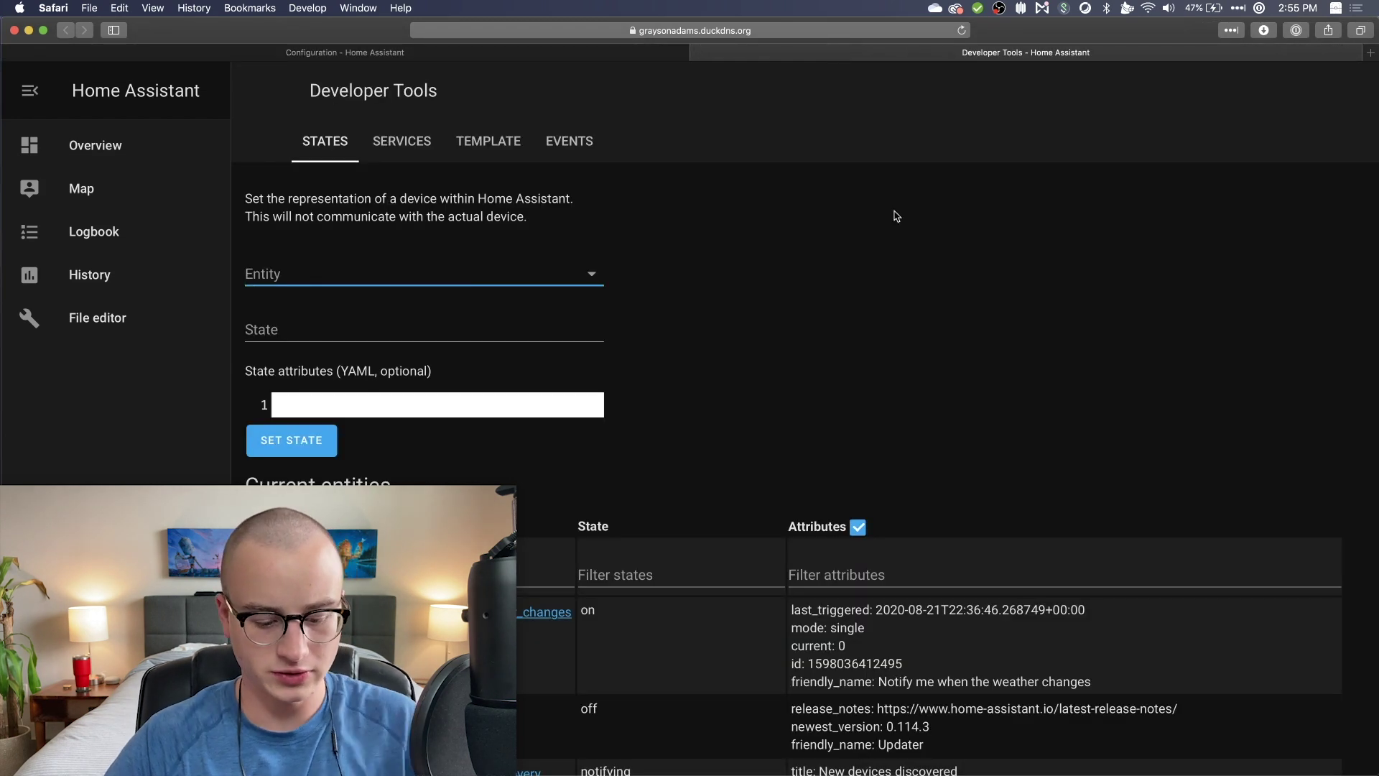
key(super+f)
text(w)
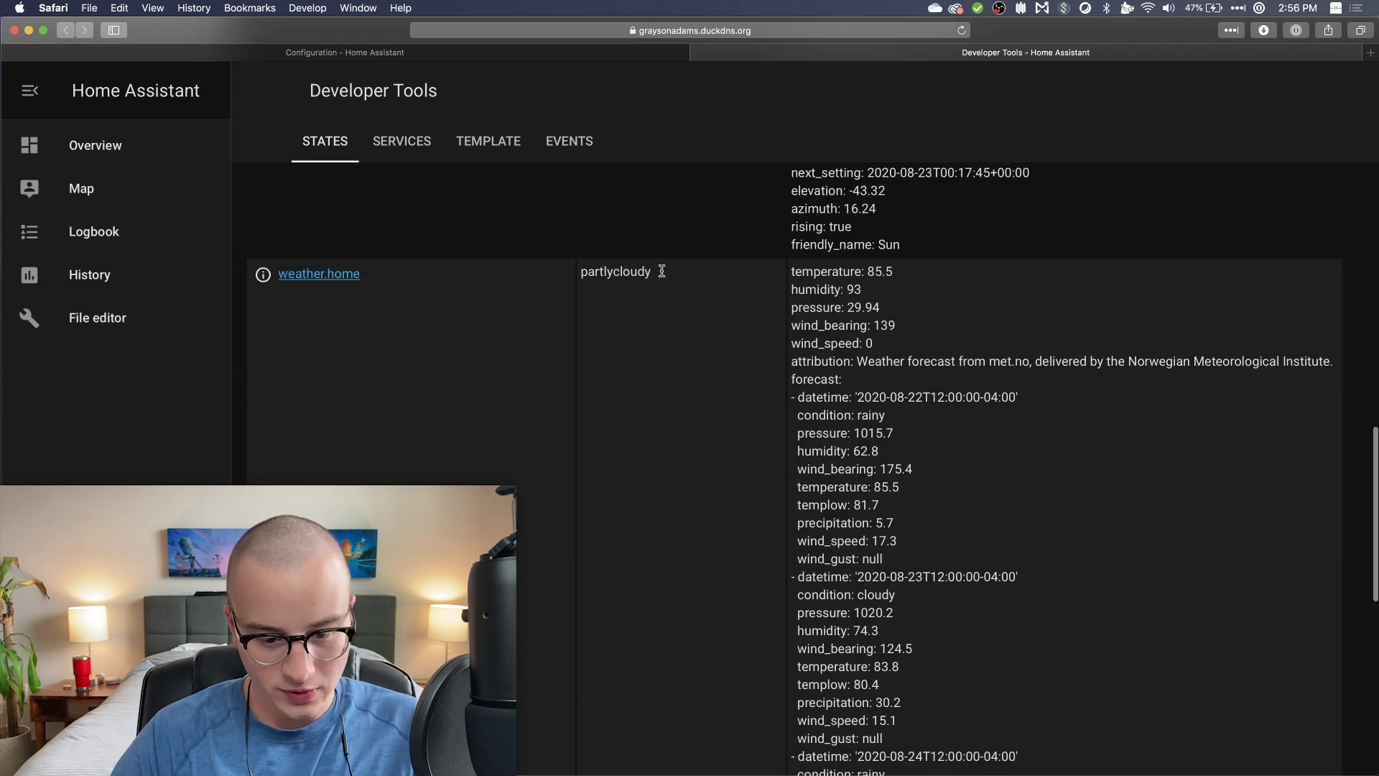
drag(661, 271, 566, 271)
drag(791, 274, 875, 411)
click(874, 412)
scroll(820, 345, down, 5)
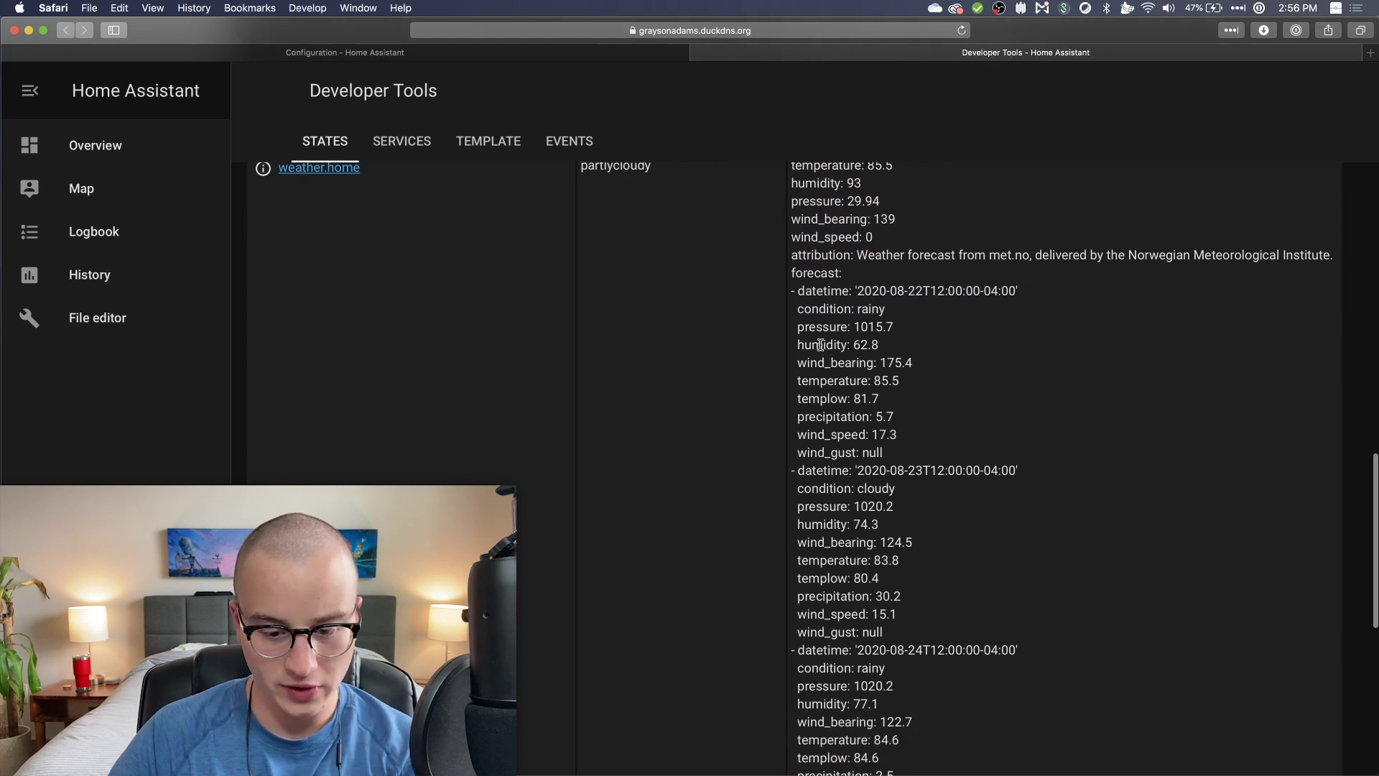
scroll(820, 344, up, 2)
scroll(820, 314, up, 2)
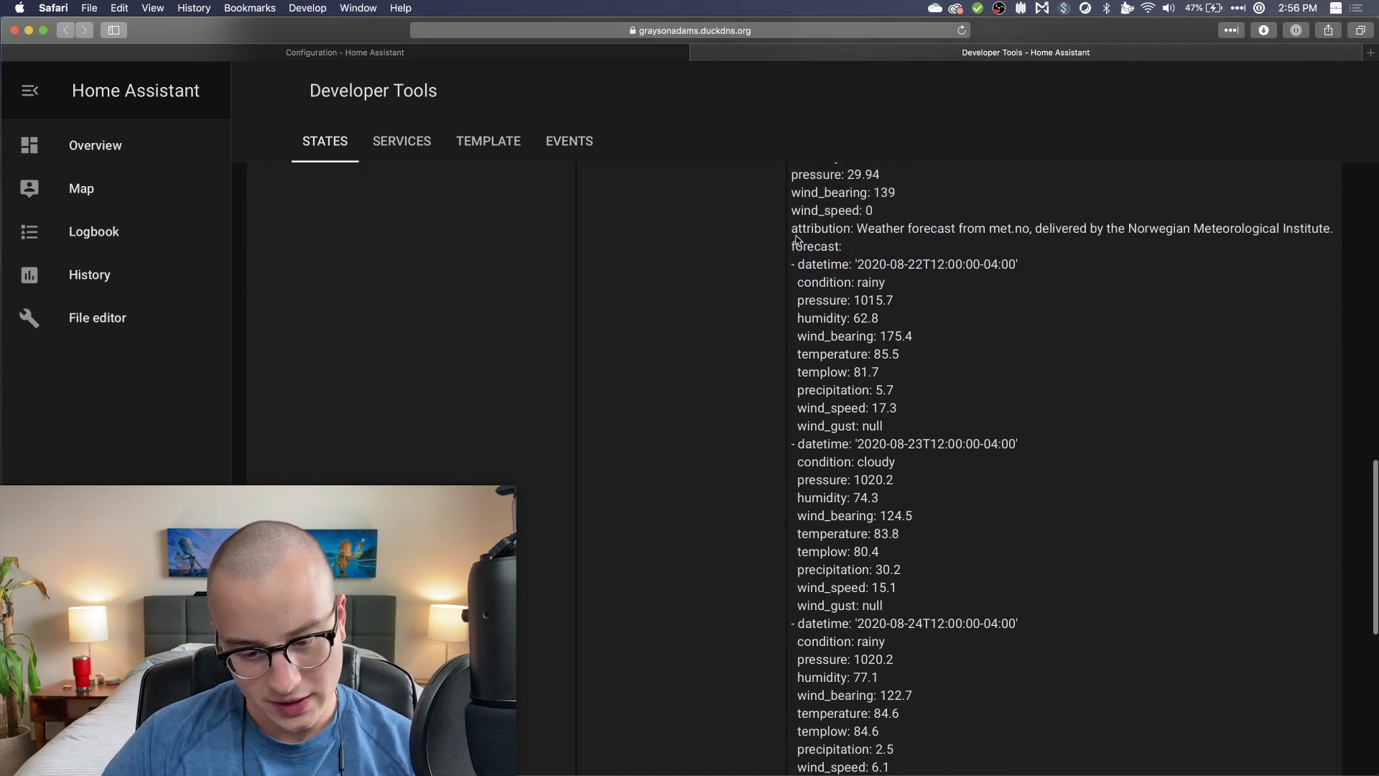
Examine the condition, humidity and temperature attributes in the first forecast entry of weather.home
drag(791, 318, 903, 319)
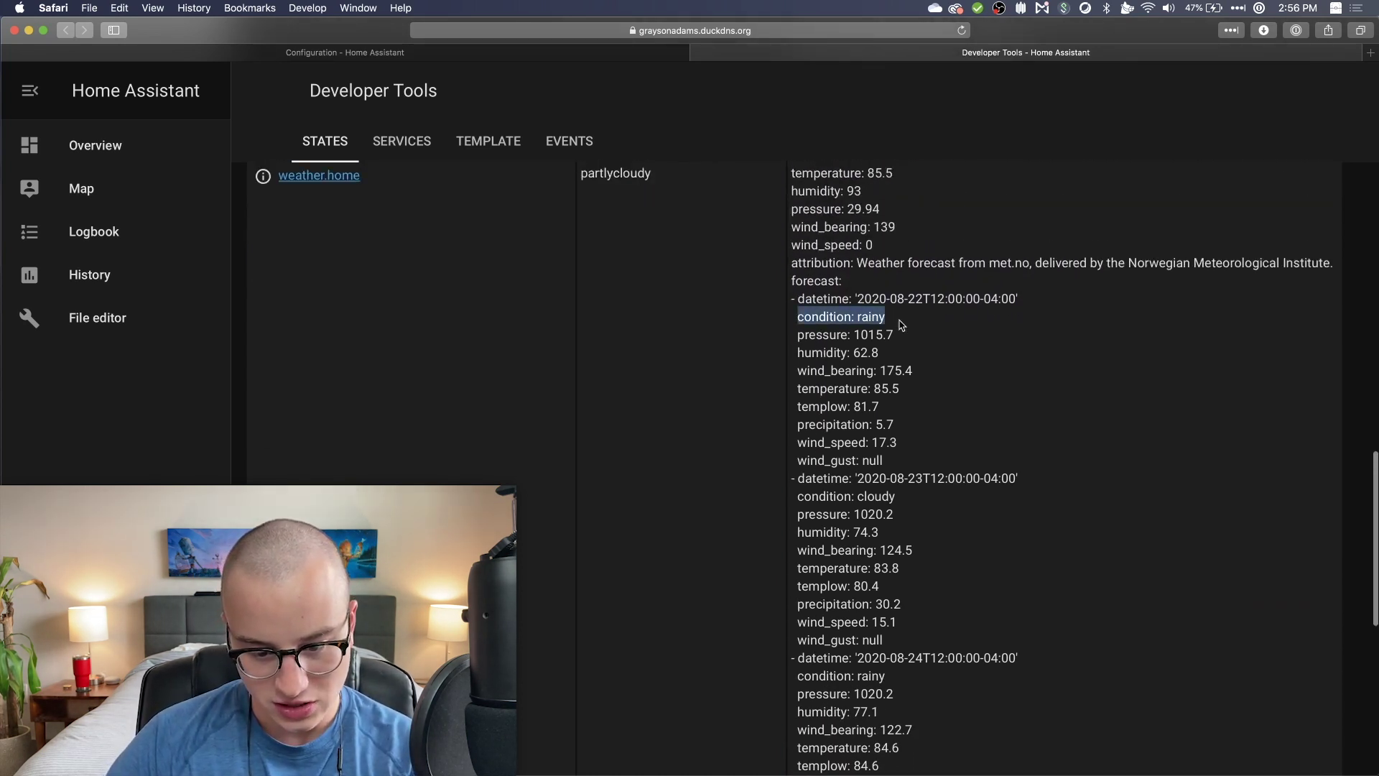
drag(796, 335, 936, 349)
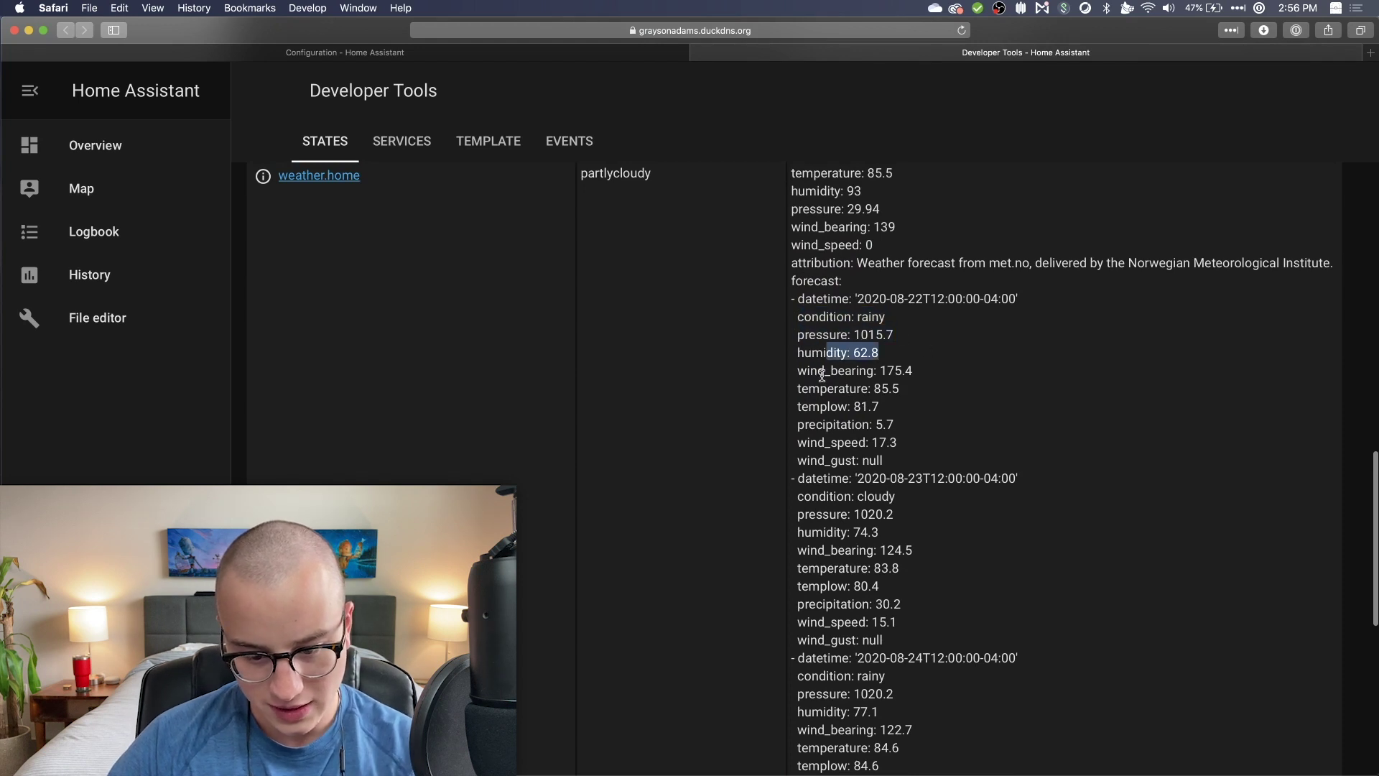
drag(820, 375, 917, 375)
drag(828, 406, 948, 405)
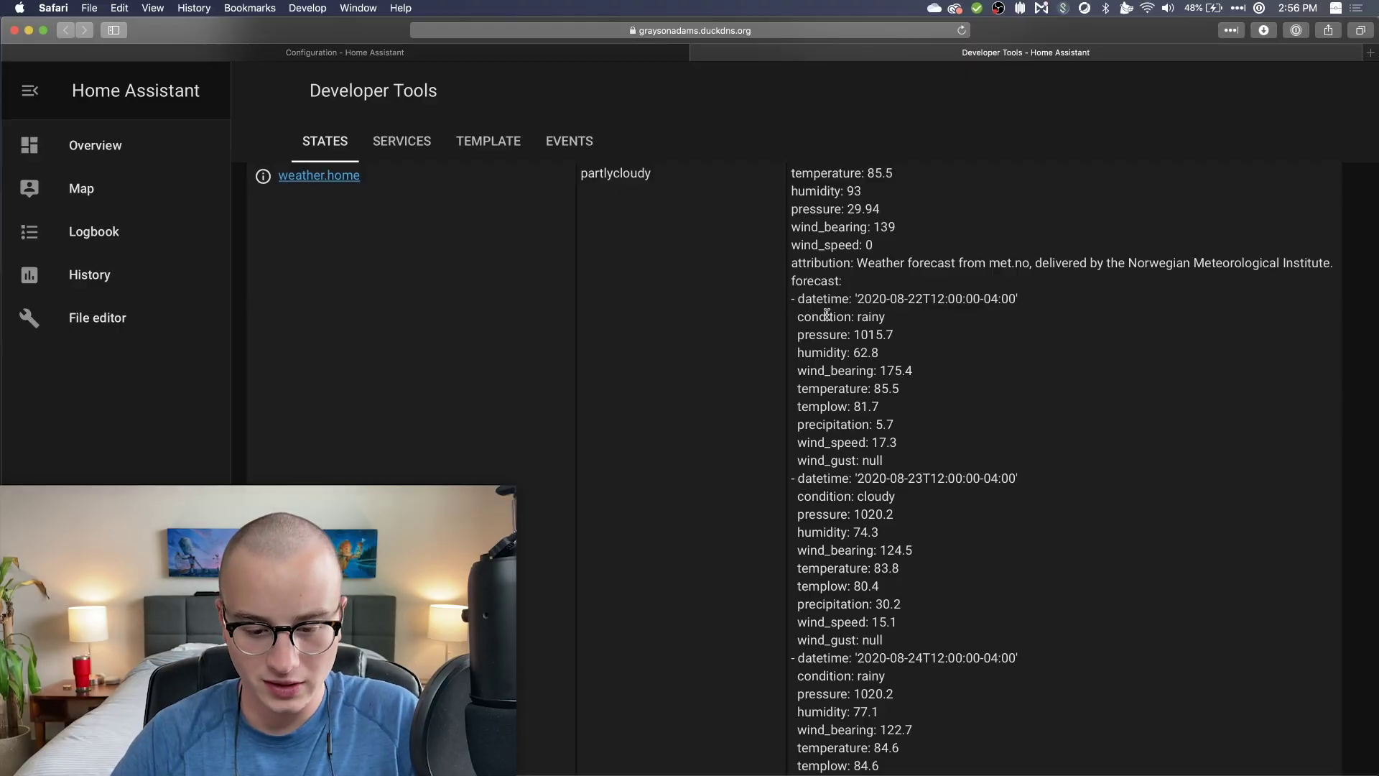
double_click(825, 316)
double_click(813, 352)
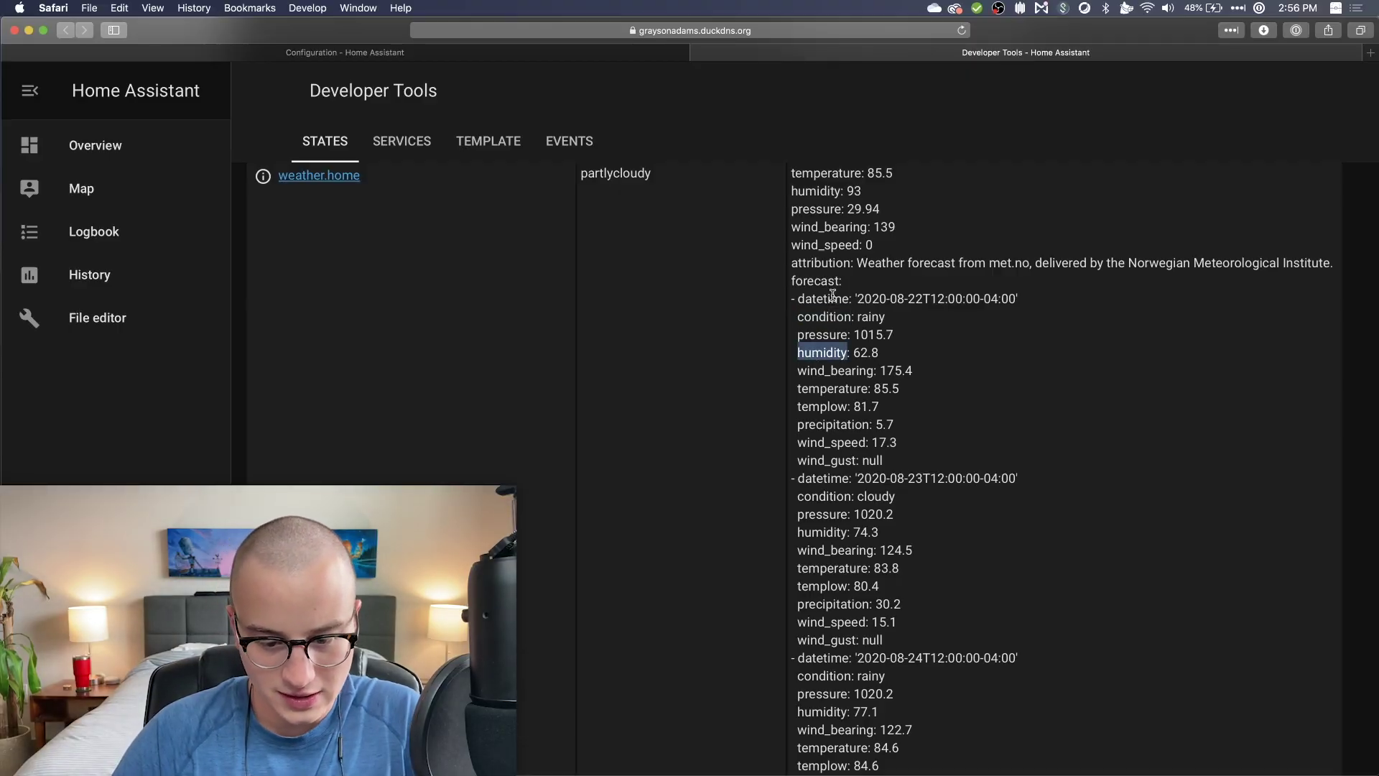
double_click(826, 388)
click(865, 318)
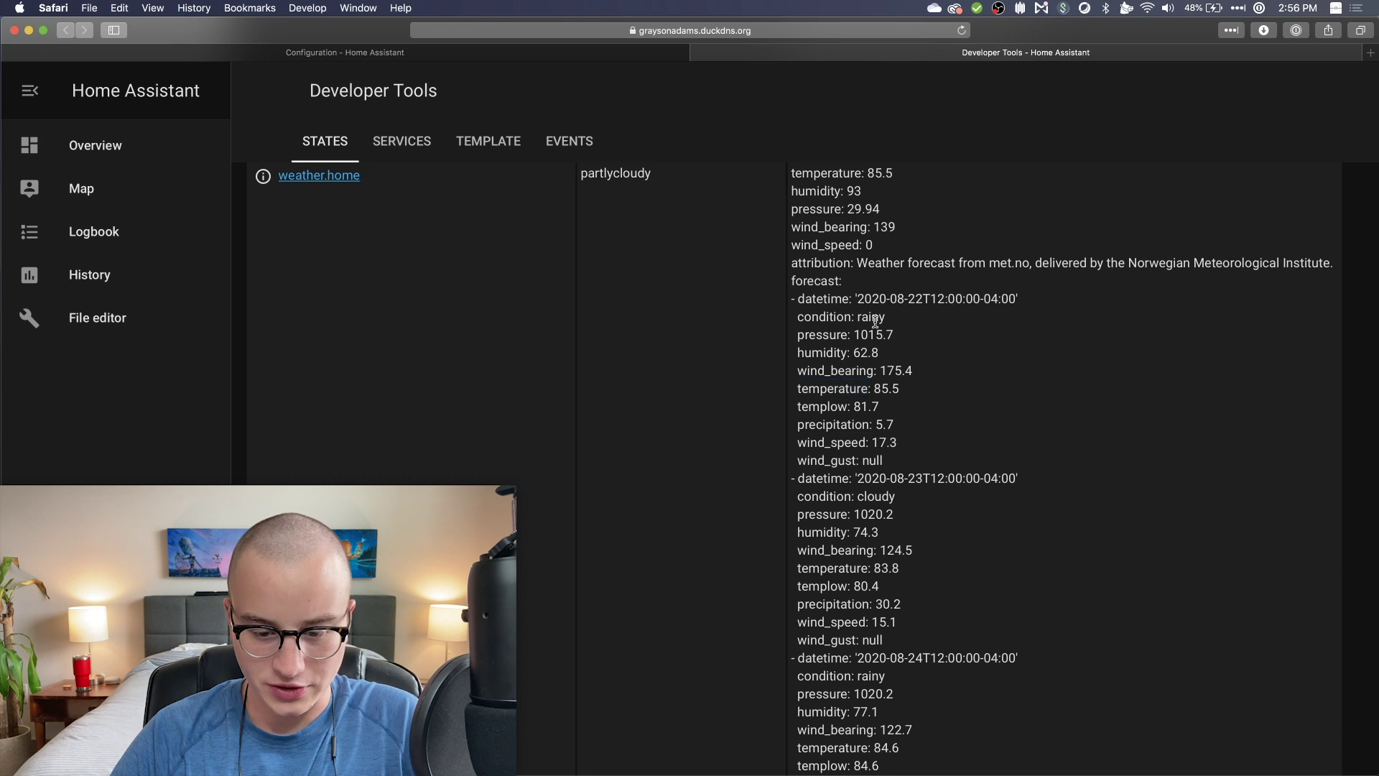
Return to the automation and add a message entry below the title in the action's YAML
click(561, 60)
scroll(1006, 574, down, 1)
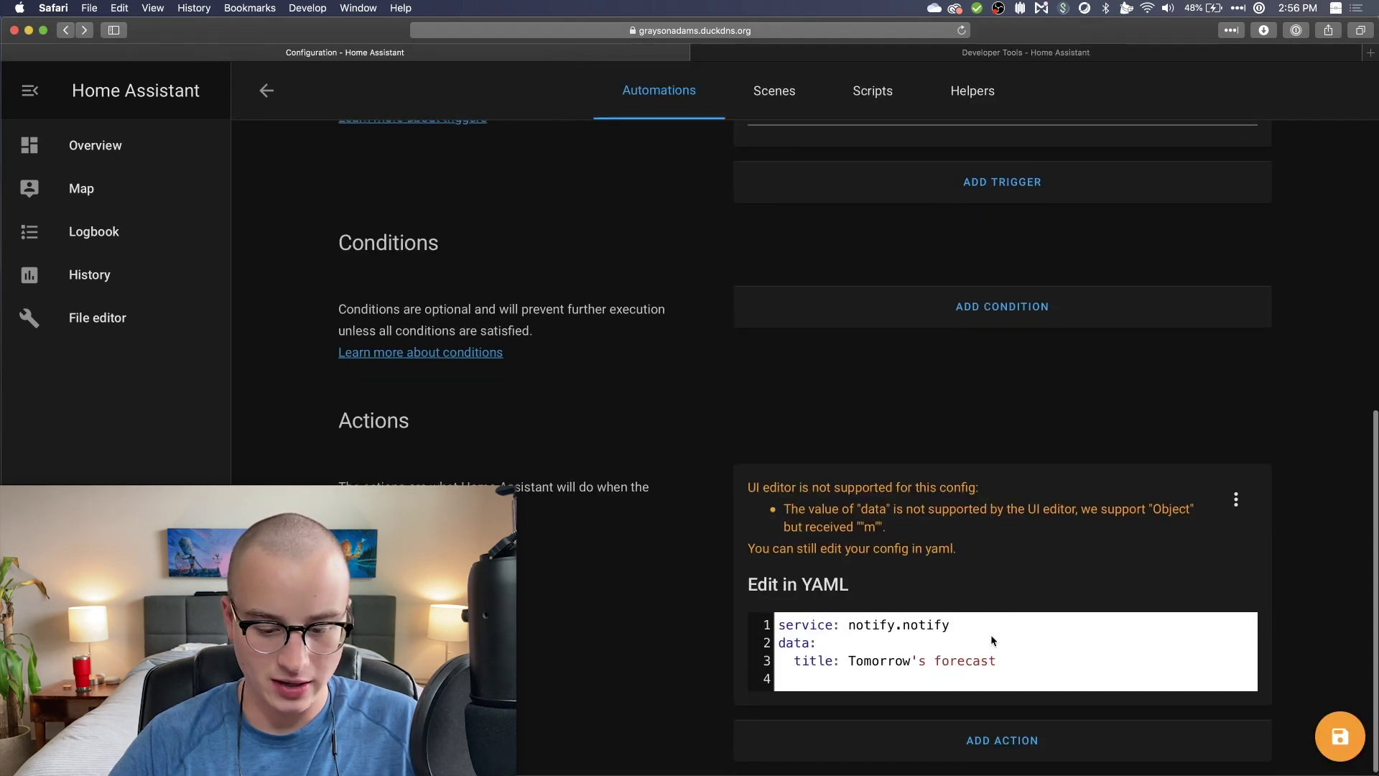
click(855, 675)
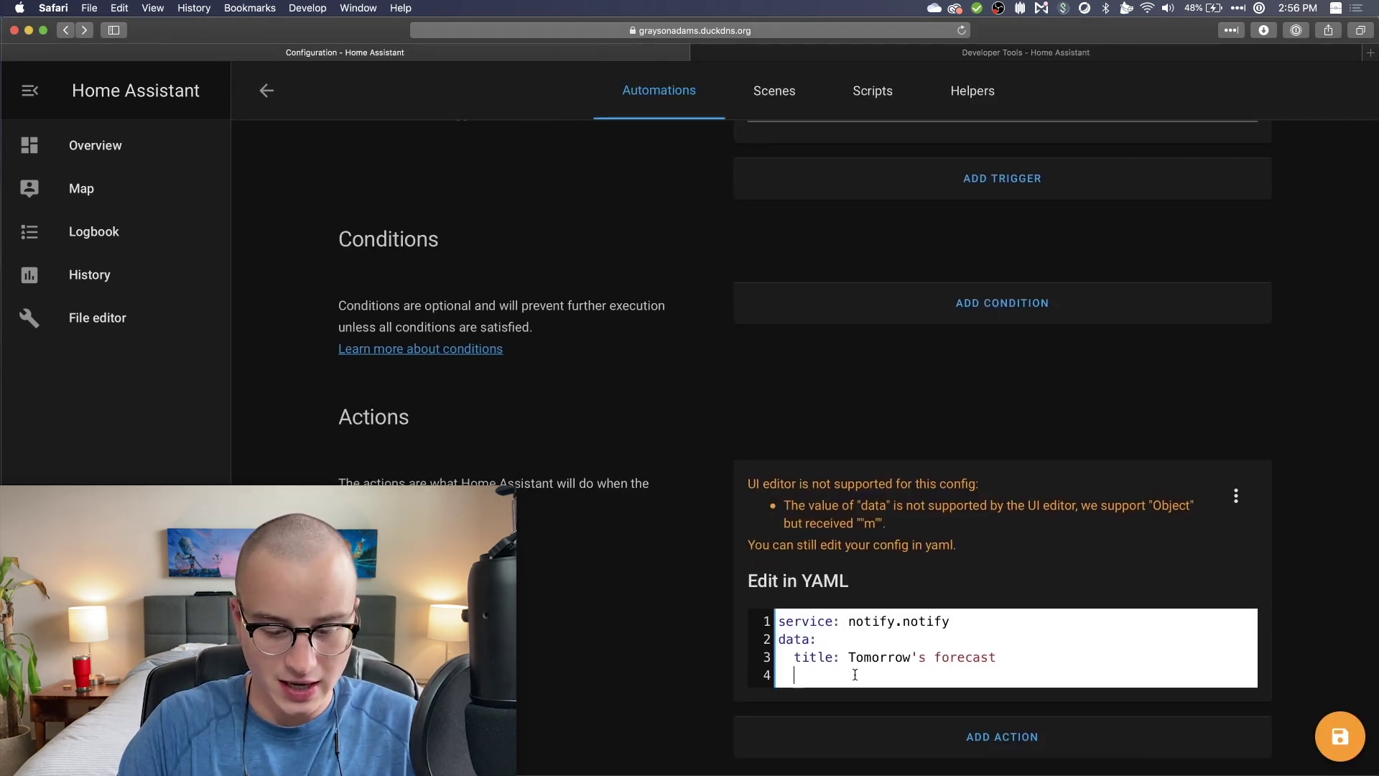
text(message:)
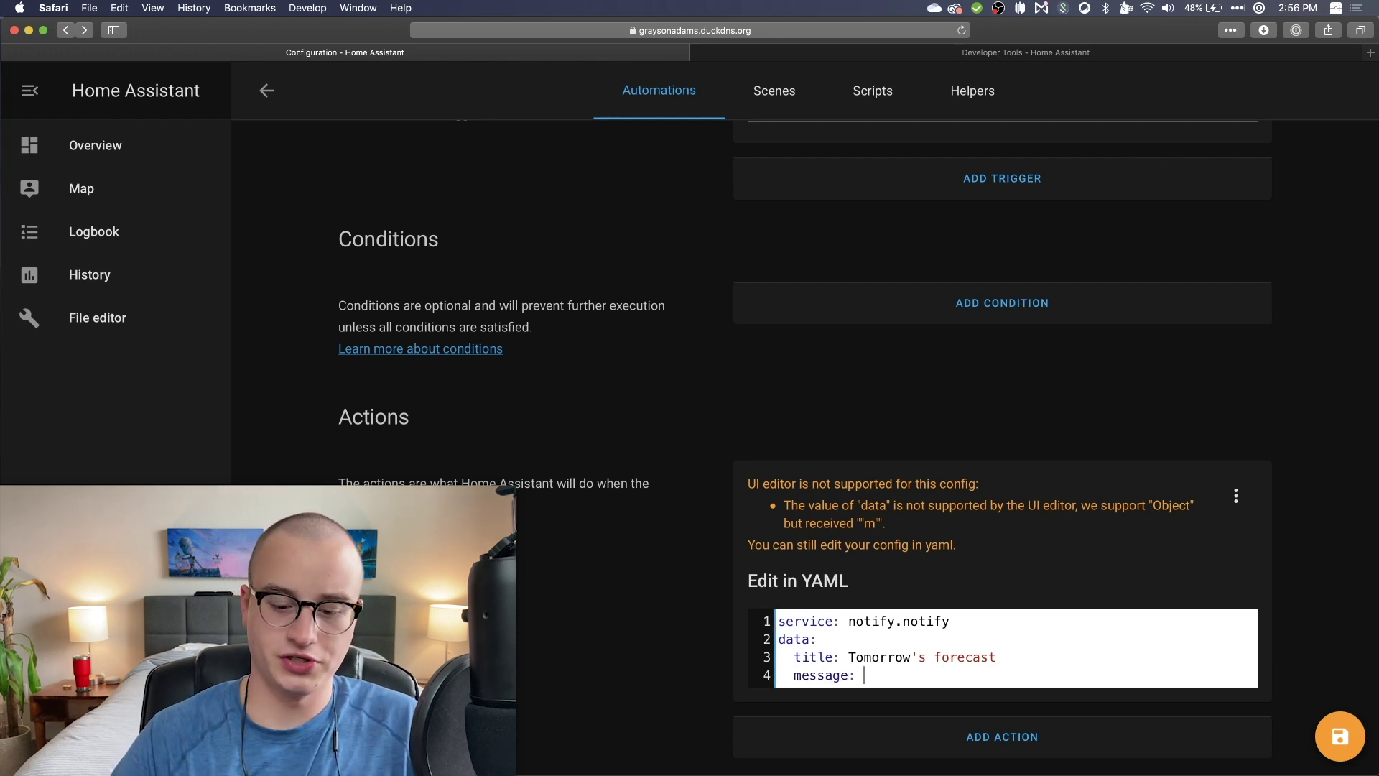
Write the message text "Expect BLANK conditions, with a high of BLANK degrees, and BLANK% humidity."
text( Expect BLA)
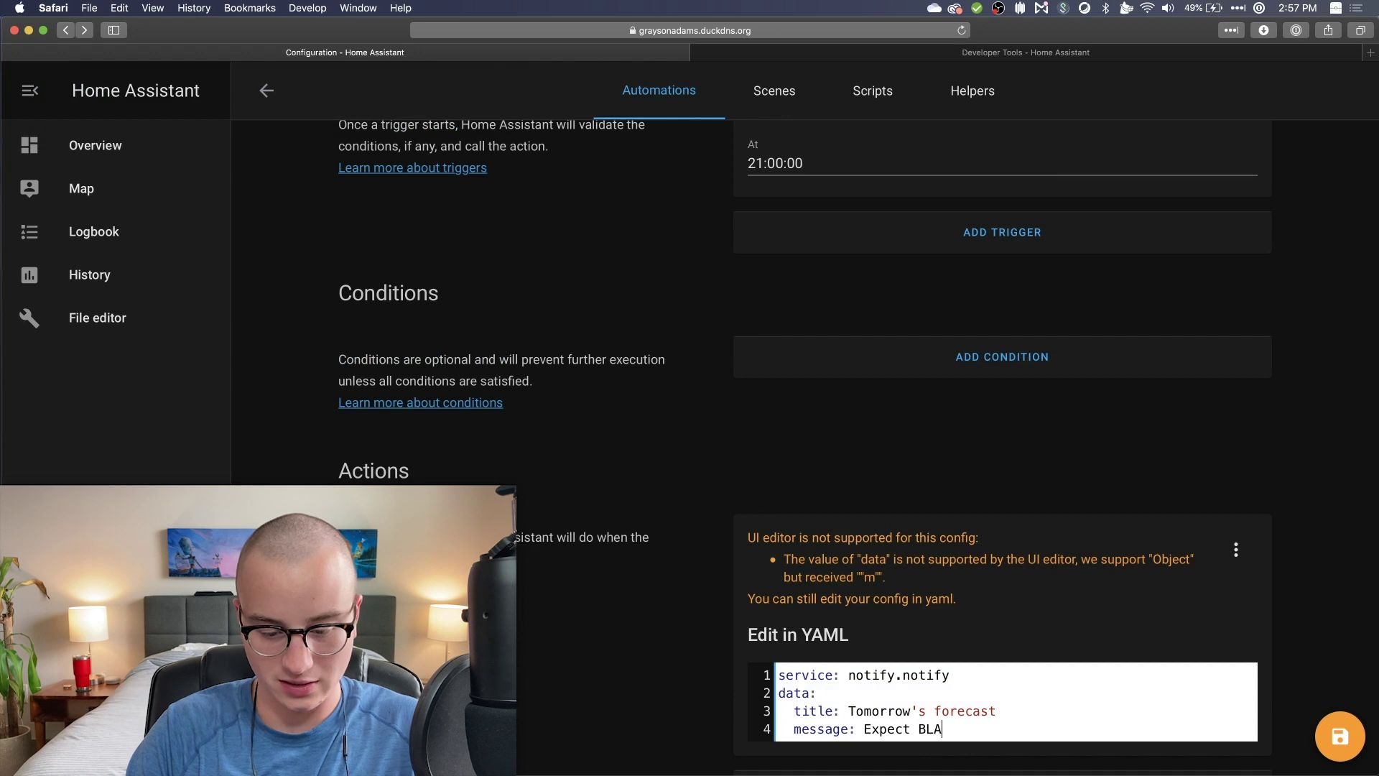
text(NK conditio)
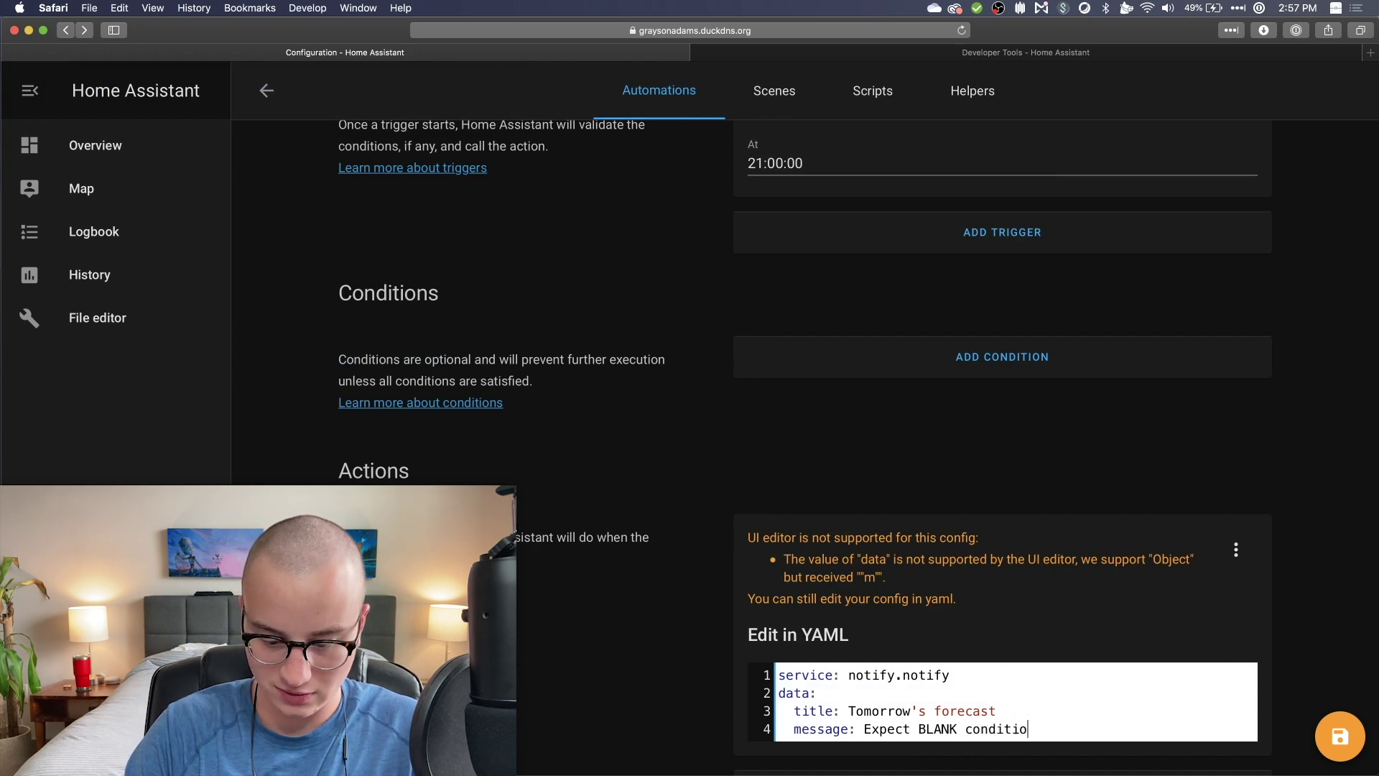
text(ns, with a high of BL)
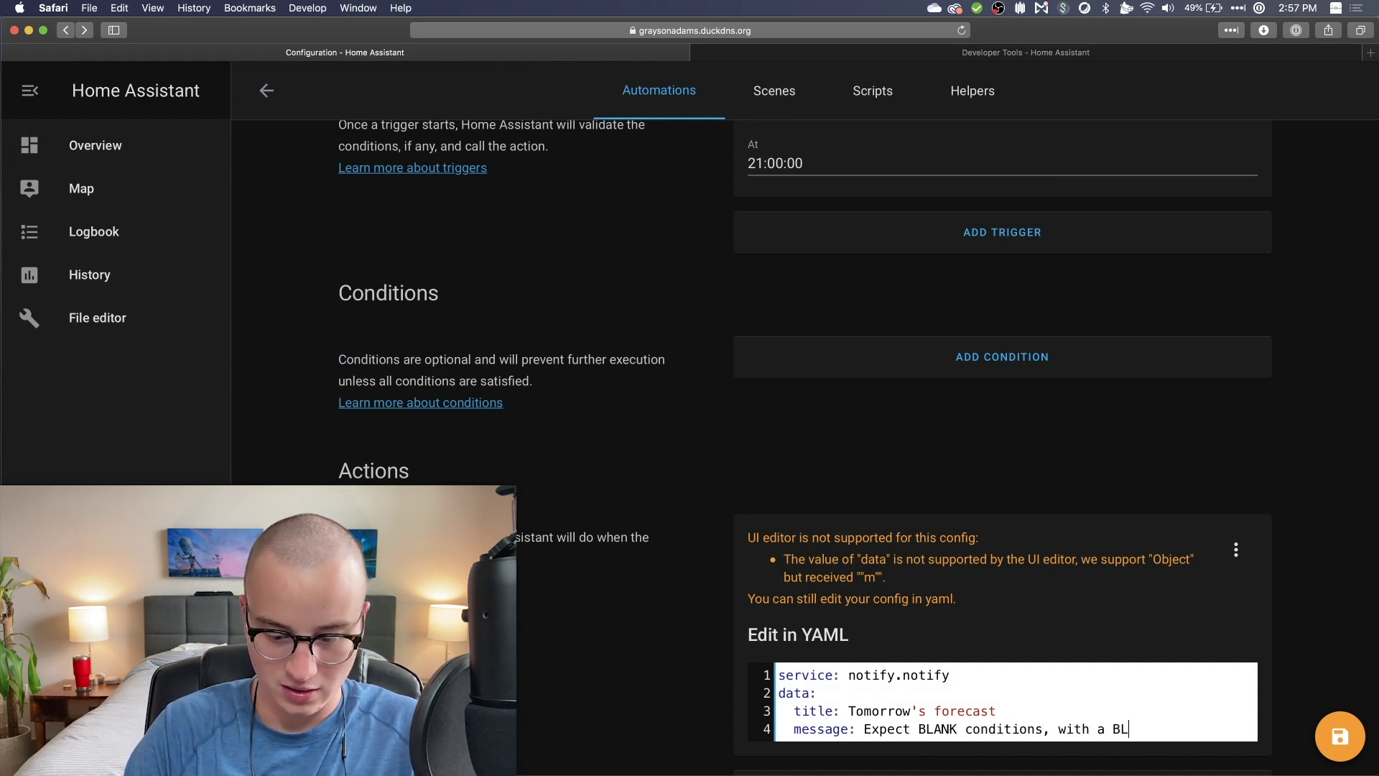
key(BackSpace)
text(hig)
key(BackSpace)
key(BackSpace)
key(BackSpace)
key(BackSpace)
text(high of BLAN)
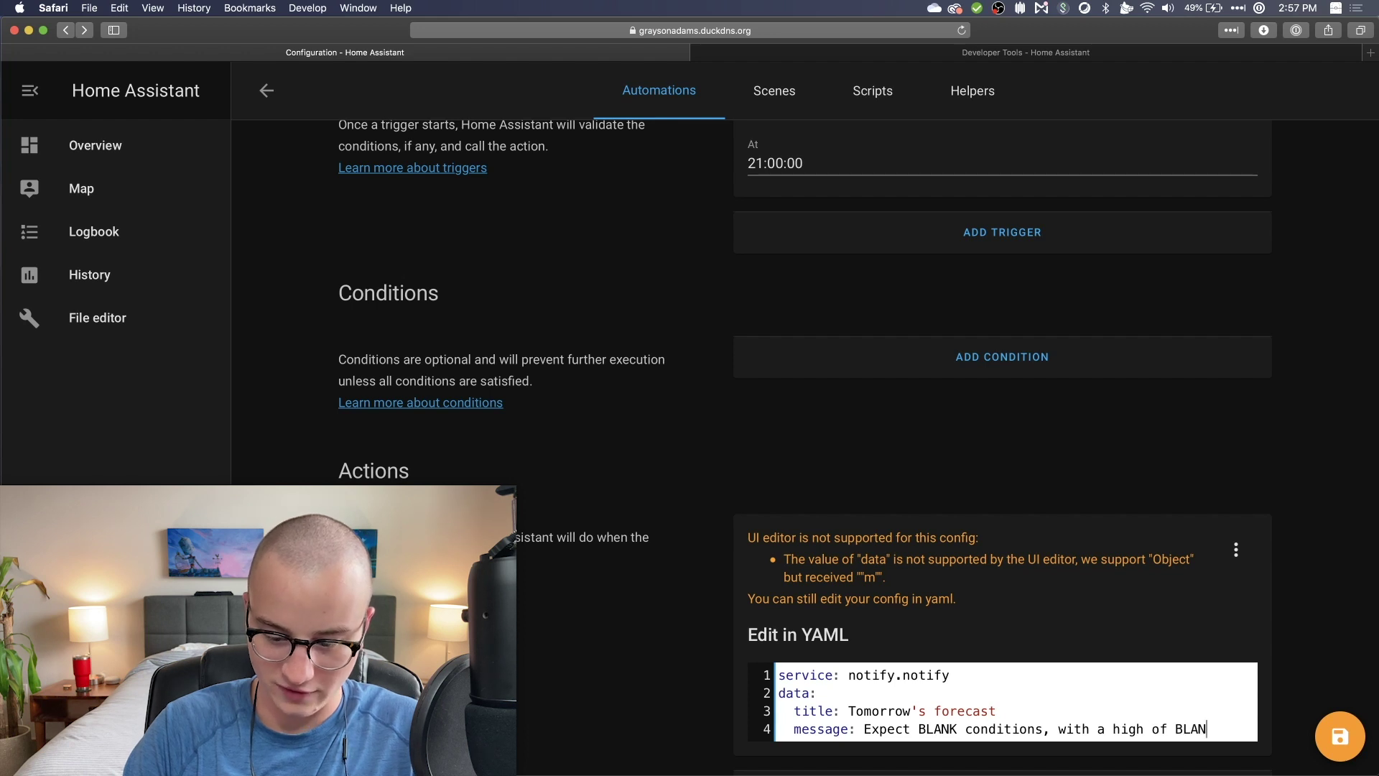
text(K degrees, and )
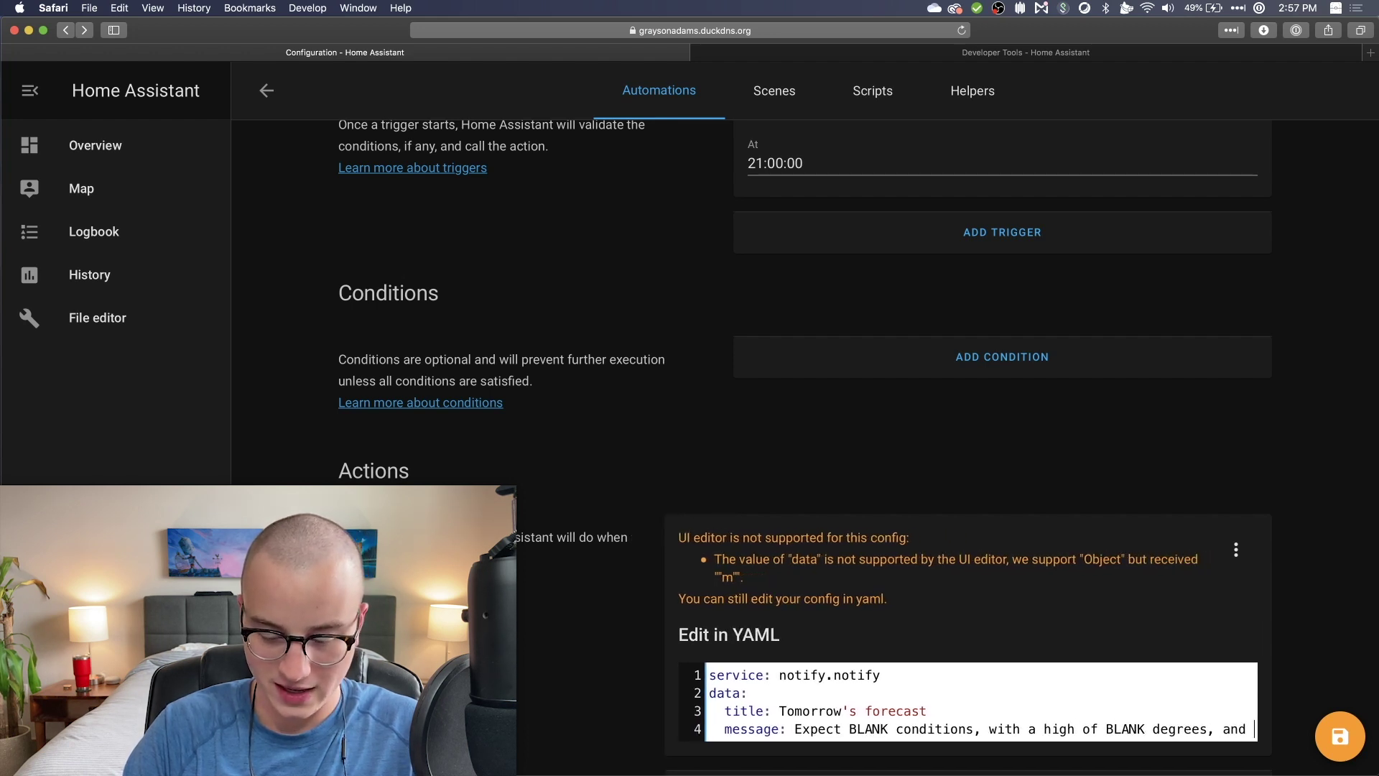
text(BLANK% humidity.)
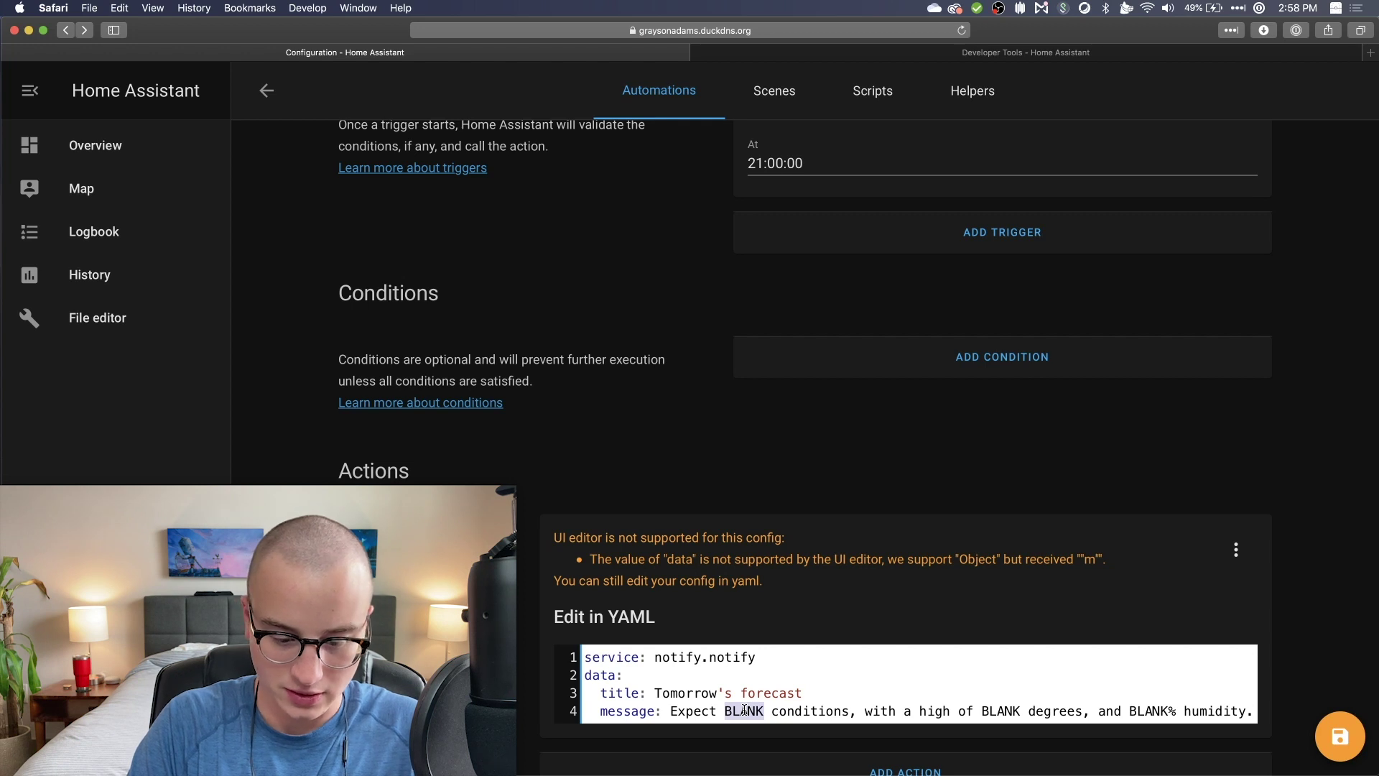
Replace the first BLANK in the message with the template {{ state_attr("weather.home", "forecast") }}
text({{ }})
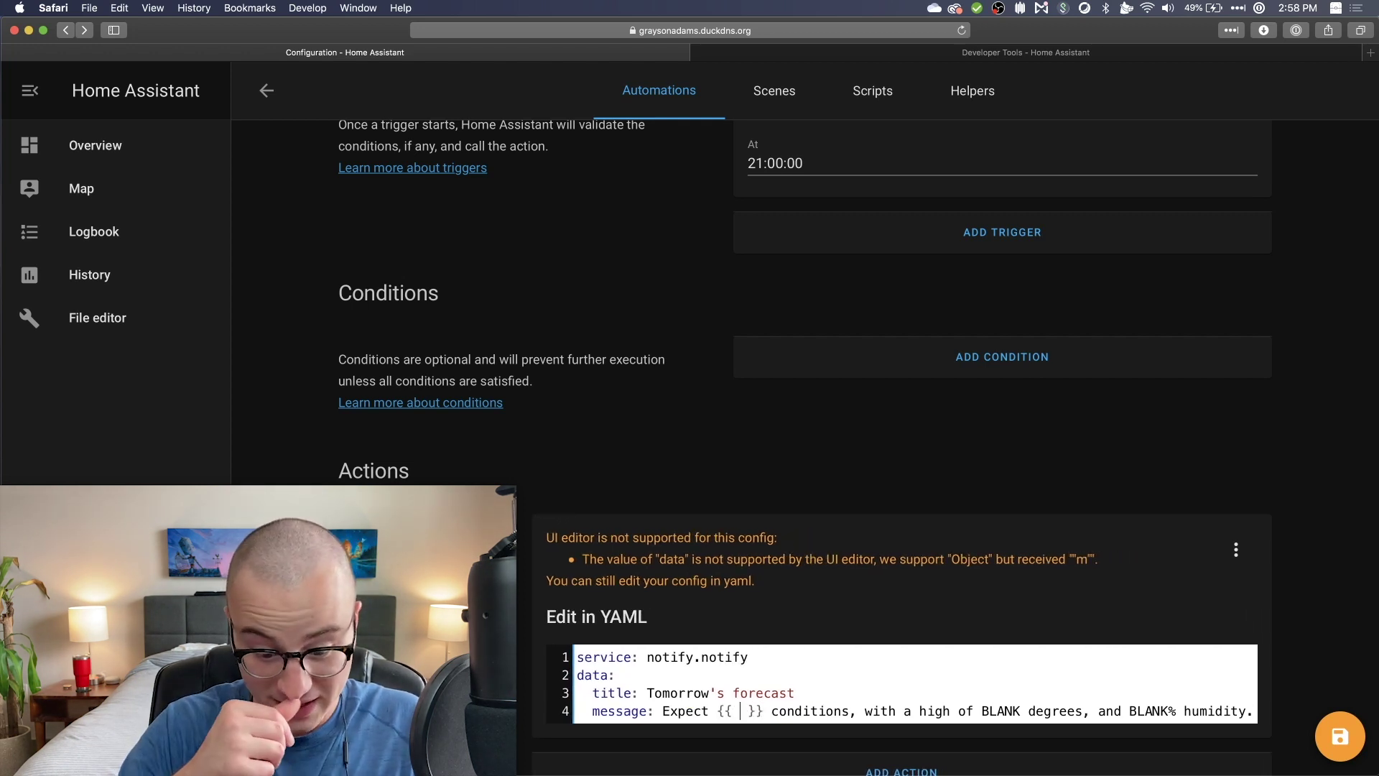
text( state_a)
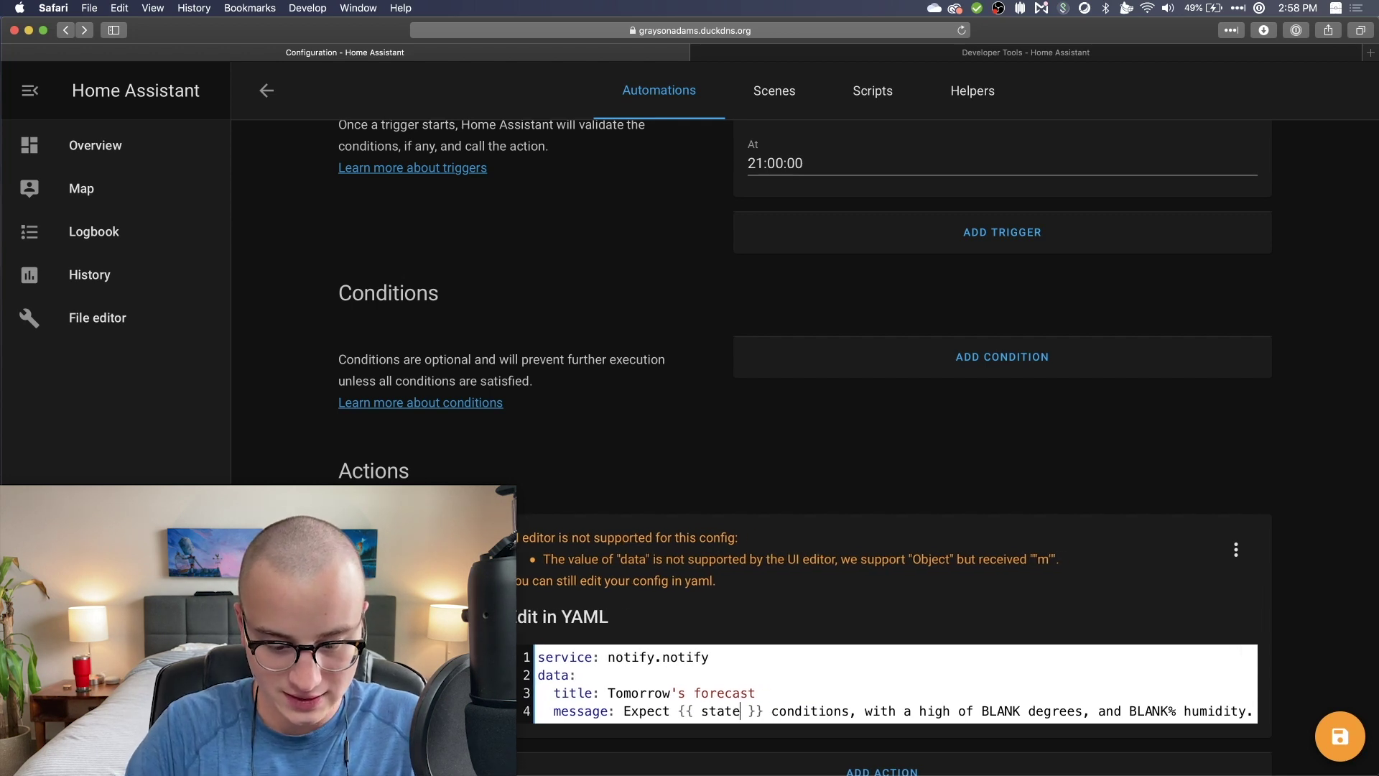
text(ttr)
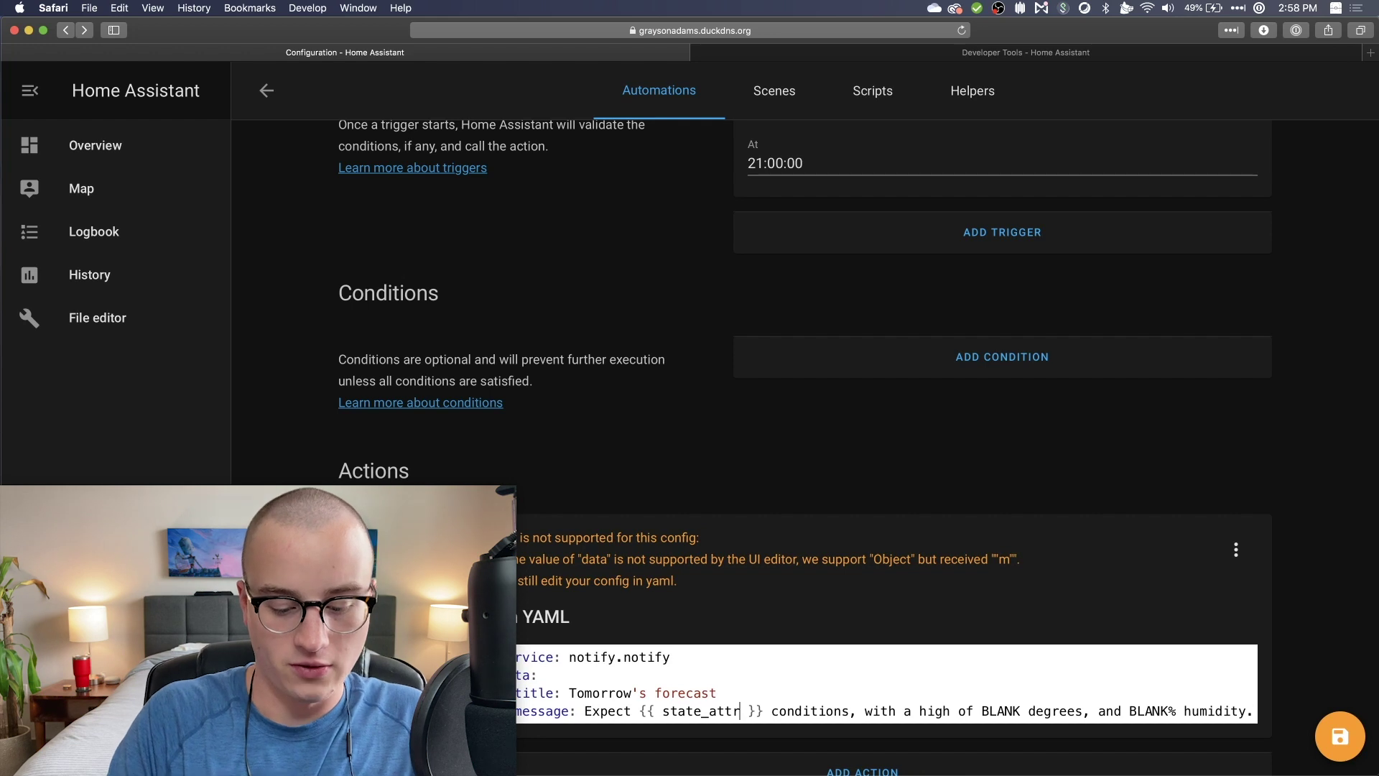
text(())
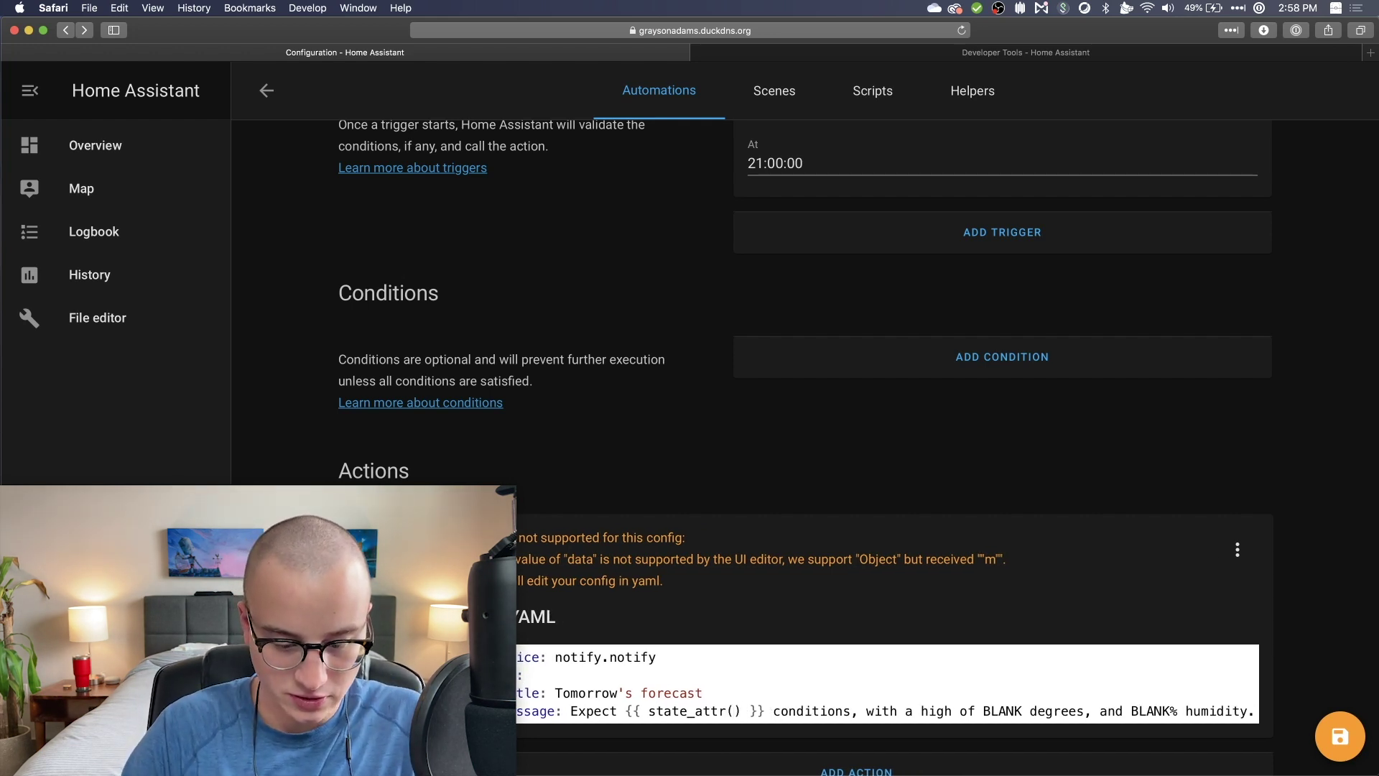
text("weather)
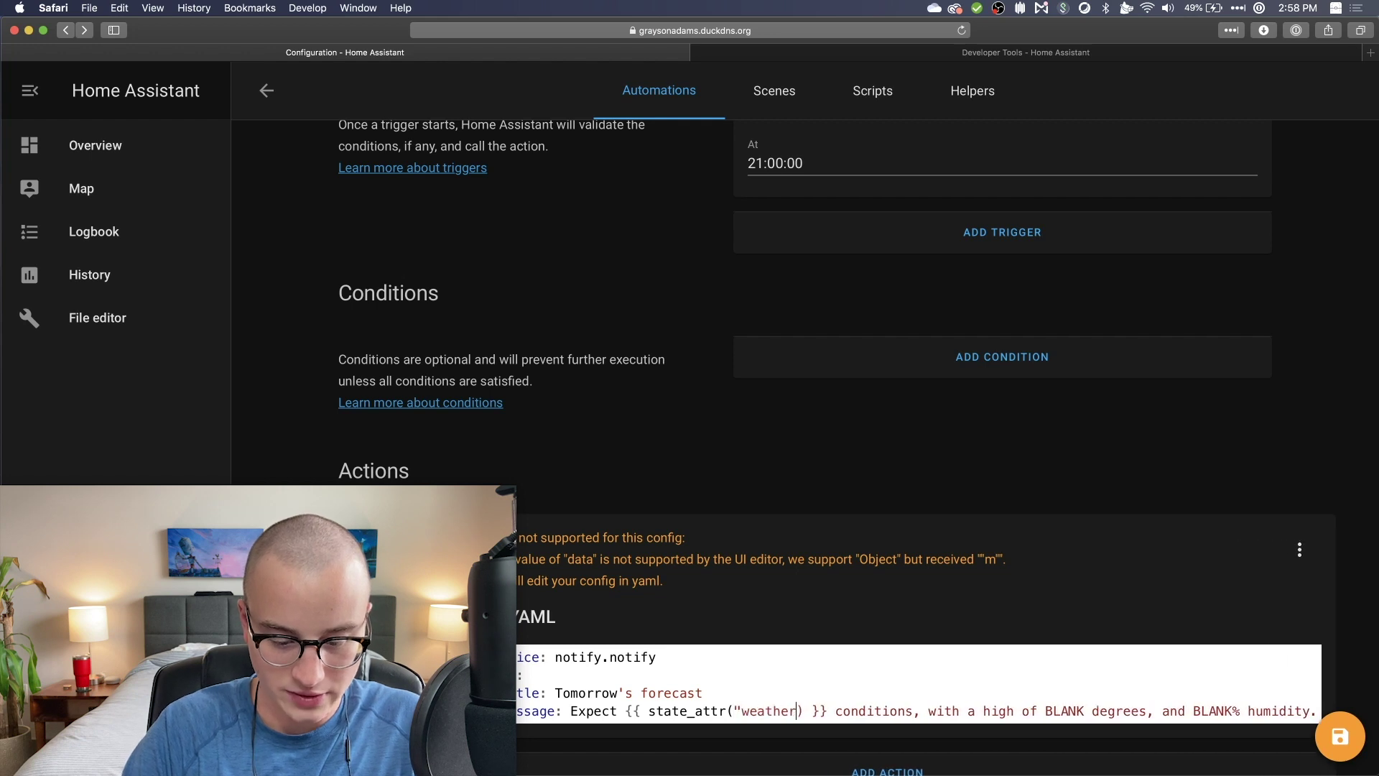
text(.home)
text(")
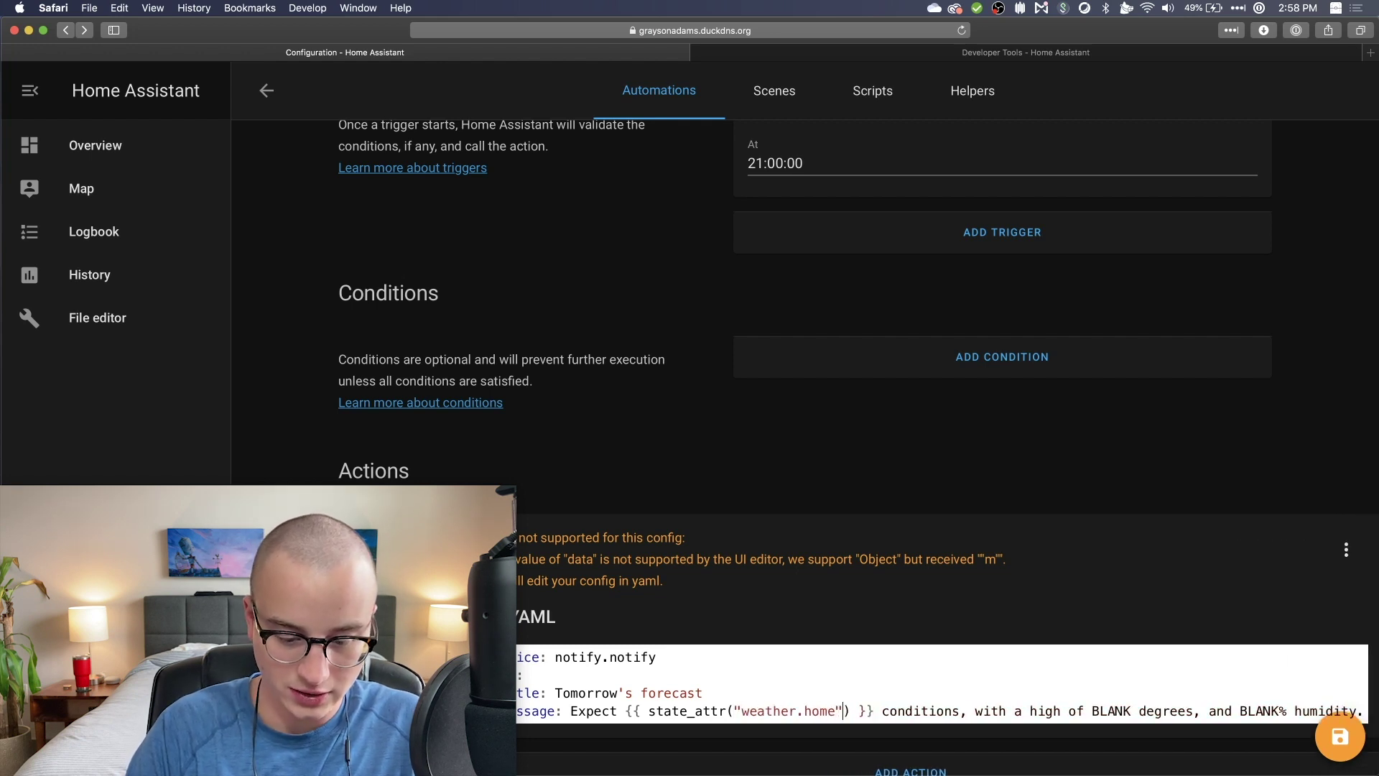
text(, )
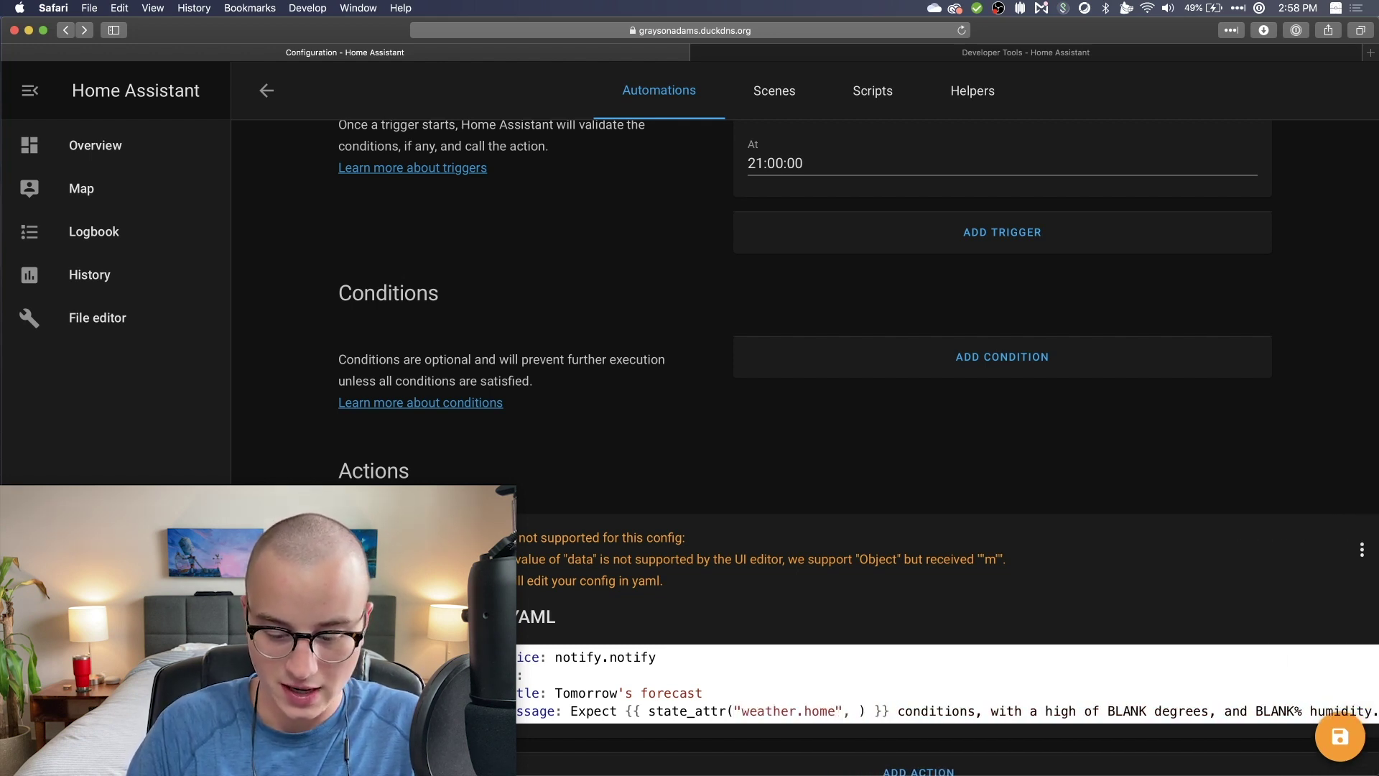
text("forecast)
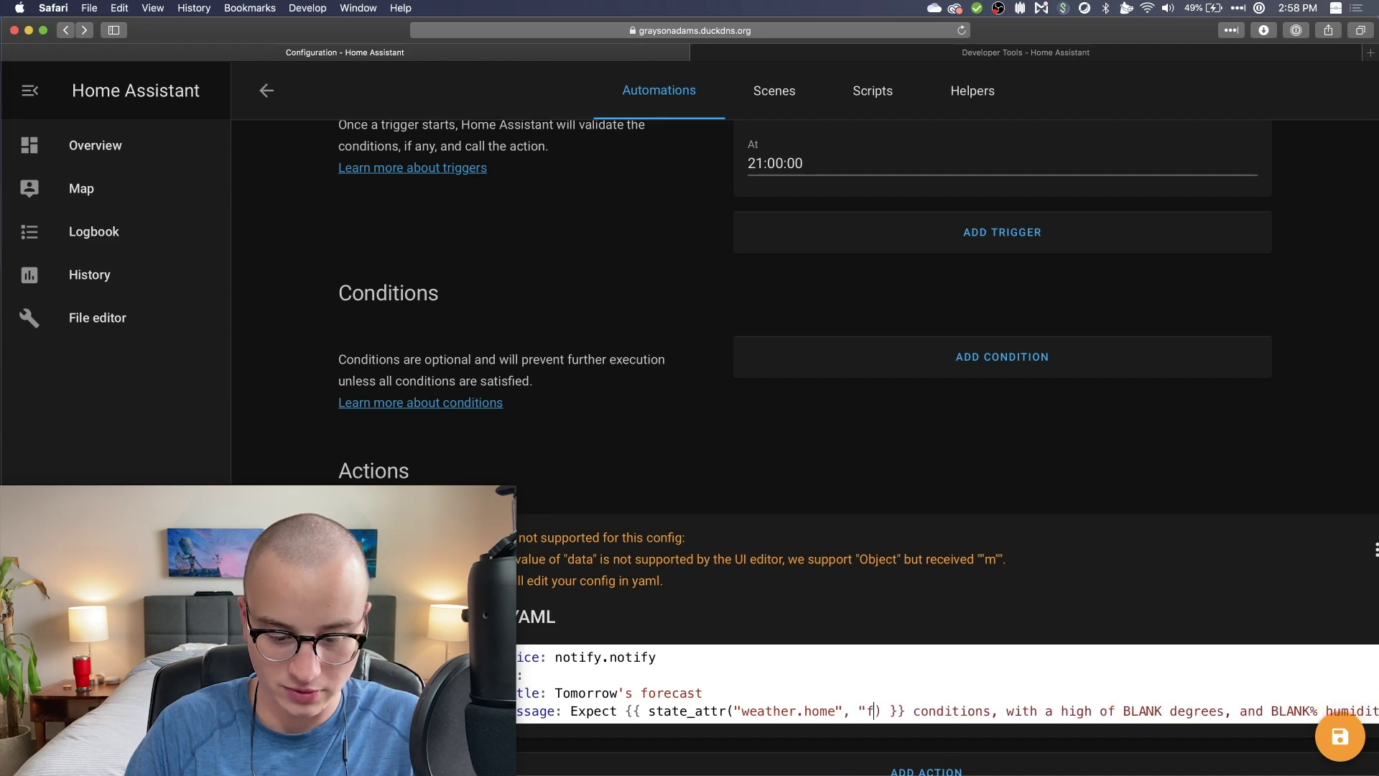
text(")
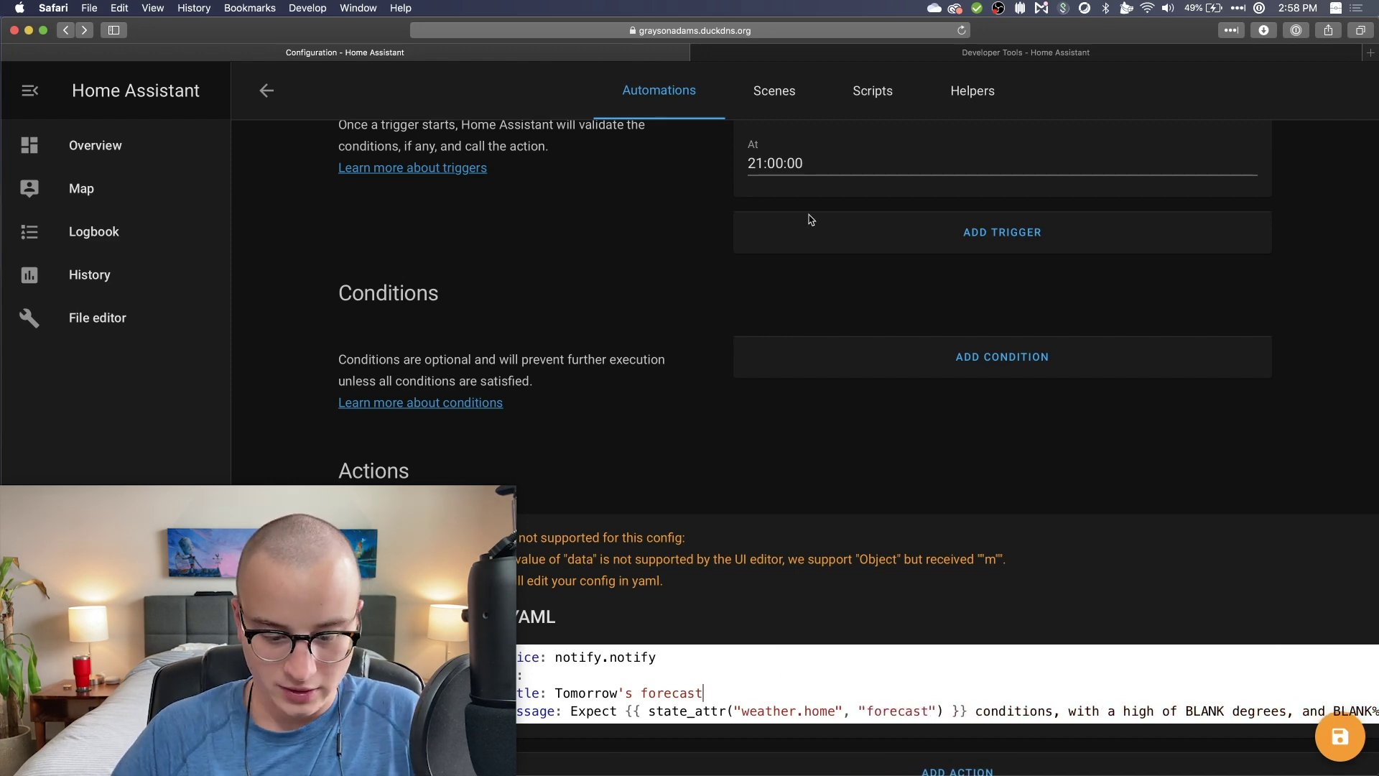
Examine the weather.home forecast list in Developer Tools to see how its daily entries are ordered and structured
click(850, 58)
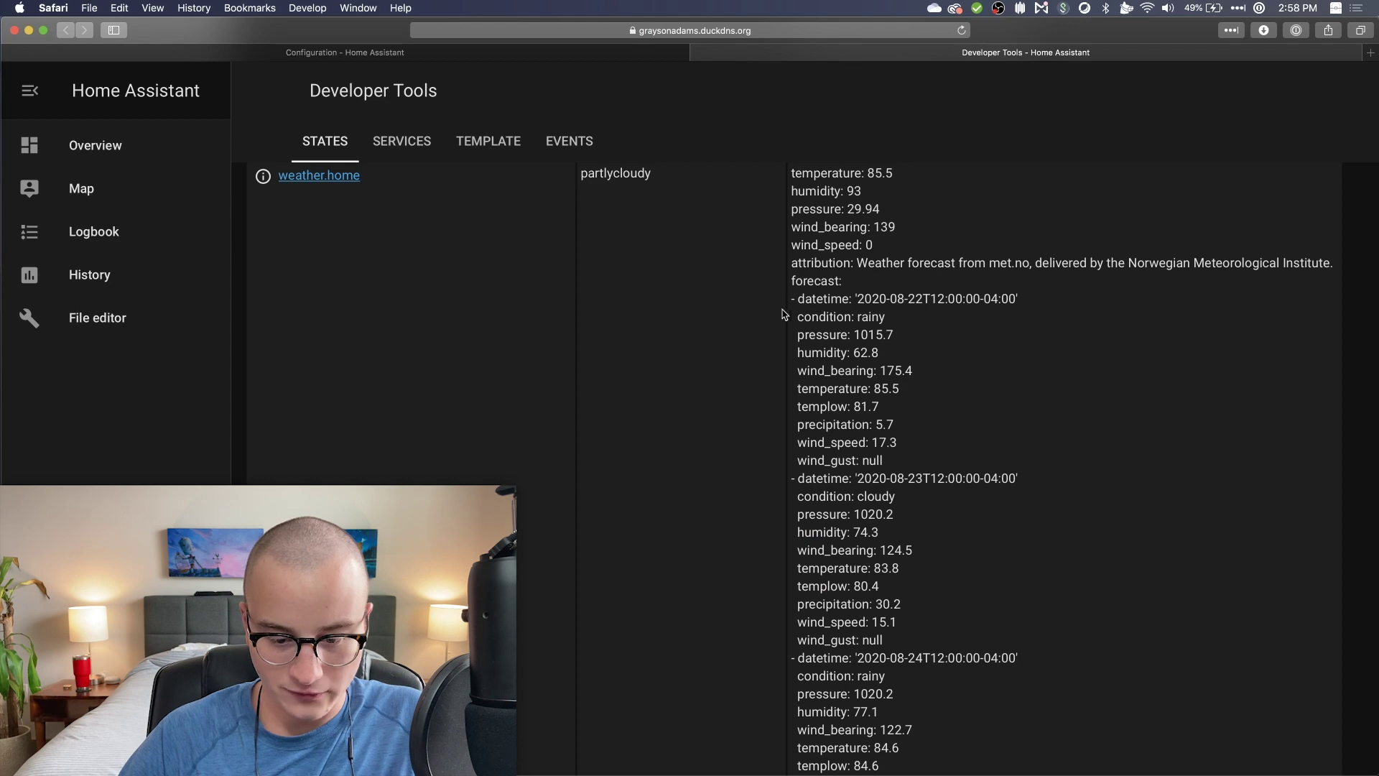
drag(791, 281, 905, 569)
scroll(904, 569, down, 3)
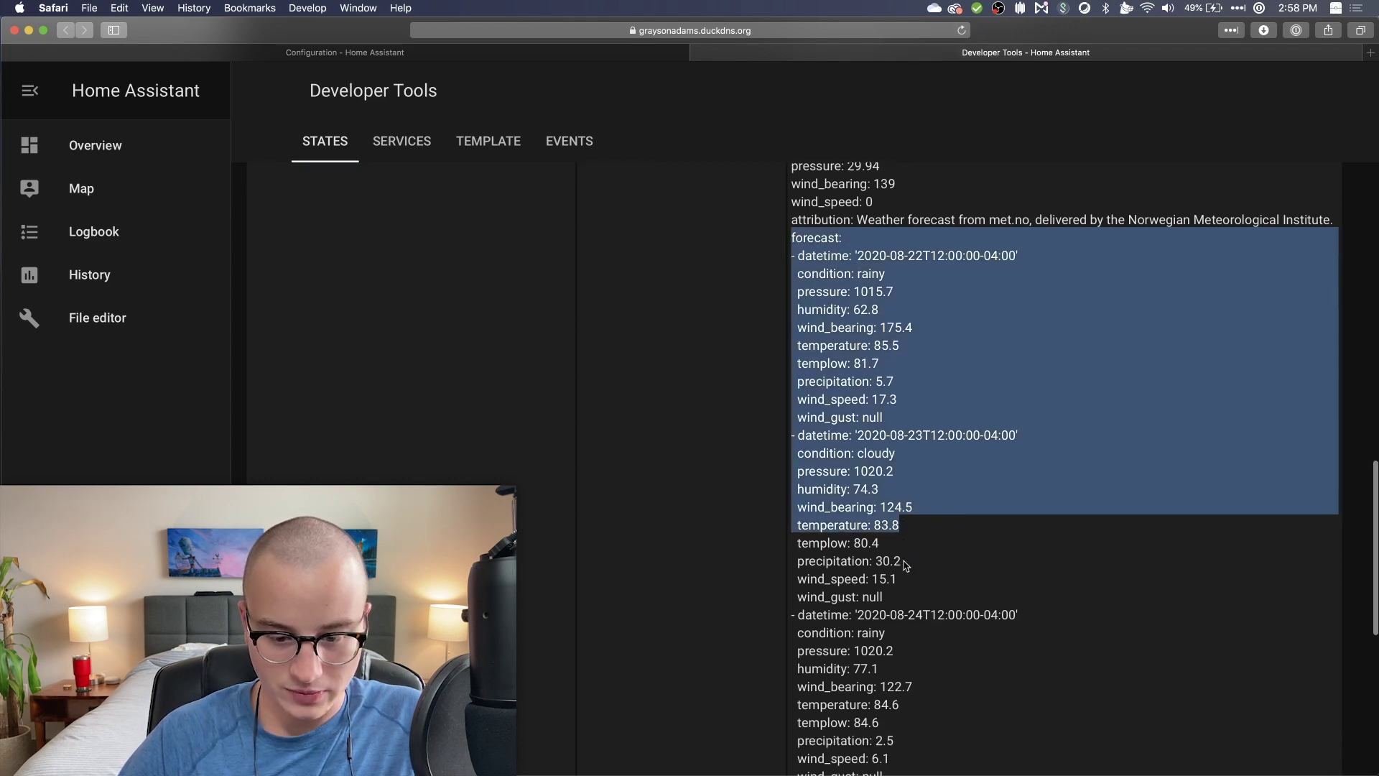
scroll(905, 566, up, 3)
click(905, 566)
scroll(828, 270, up, 5)
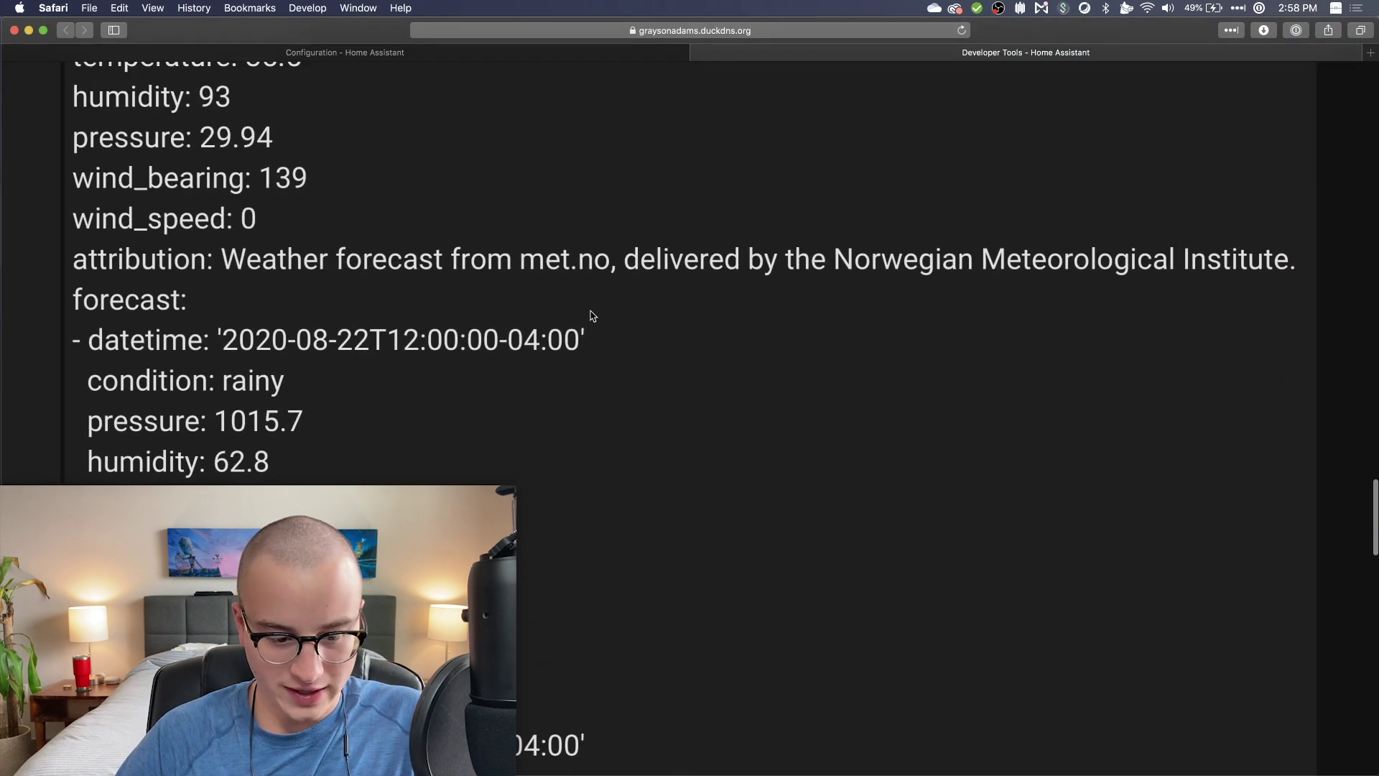
scroll(591, 314, down, 2)
scroll(394, 296, down, 10)
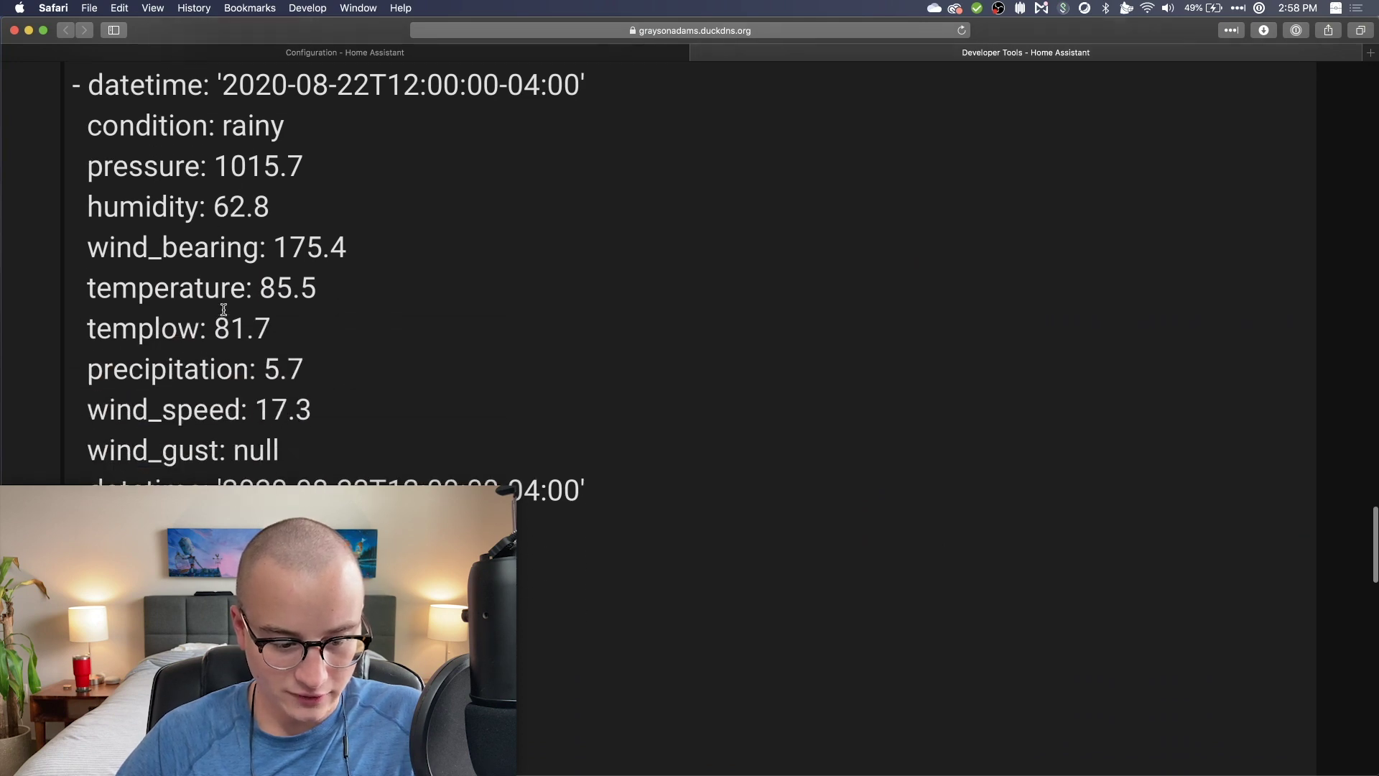
scroll(247, 313, up, 10)
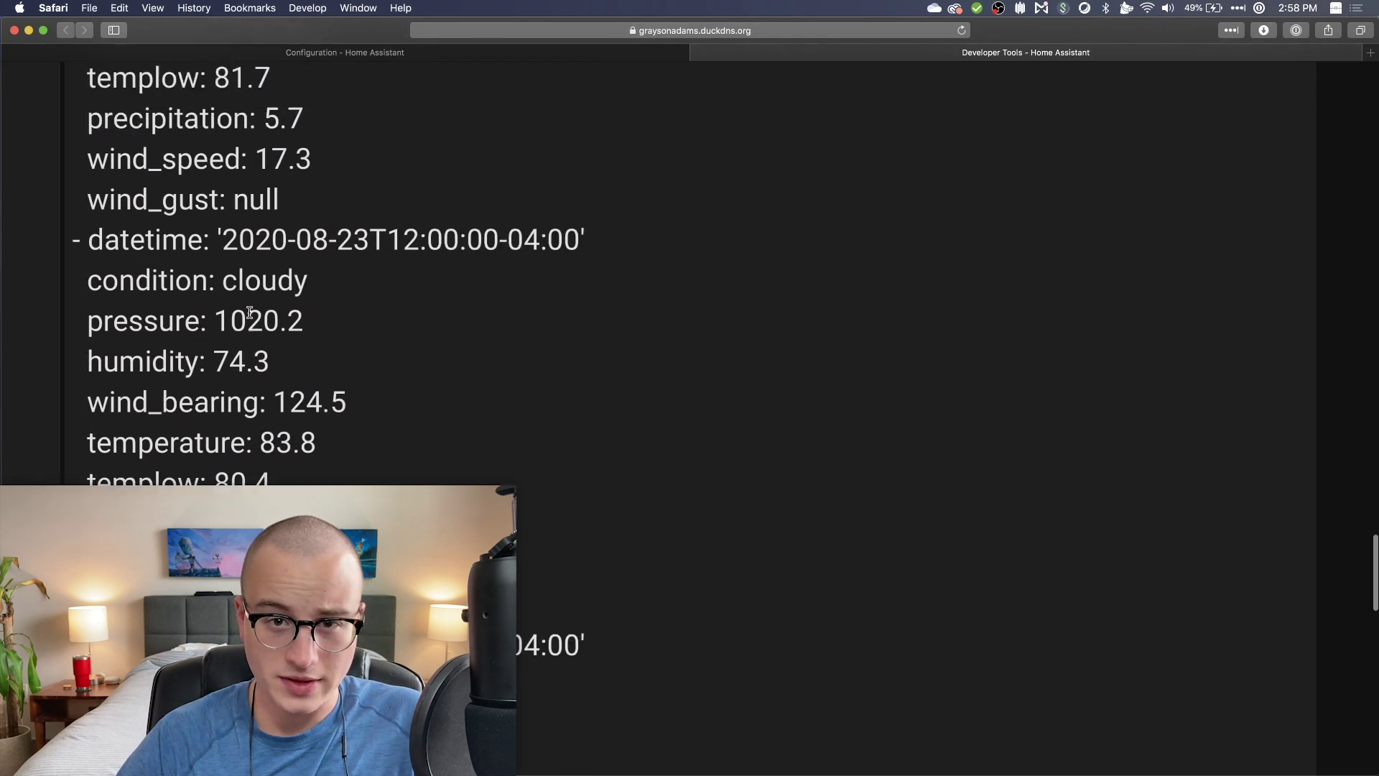
scroll(249, 312, up, 1)
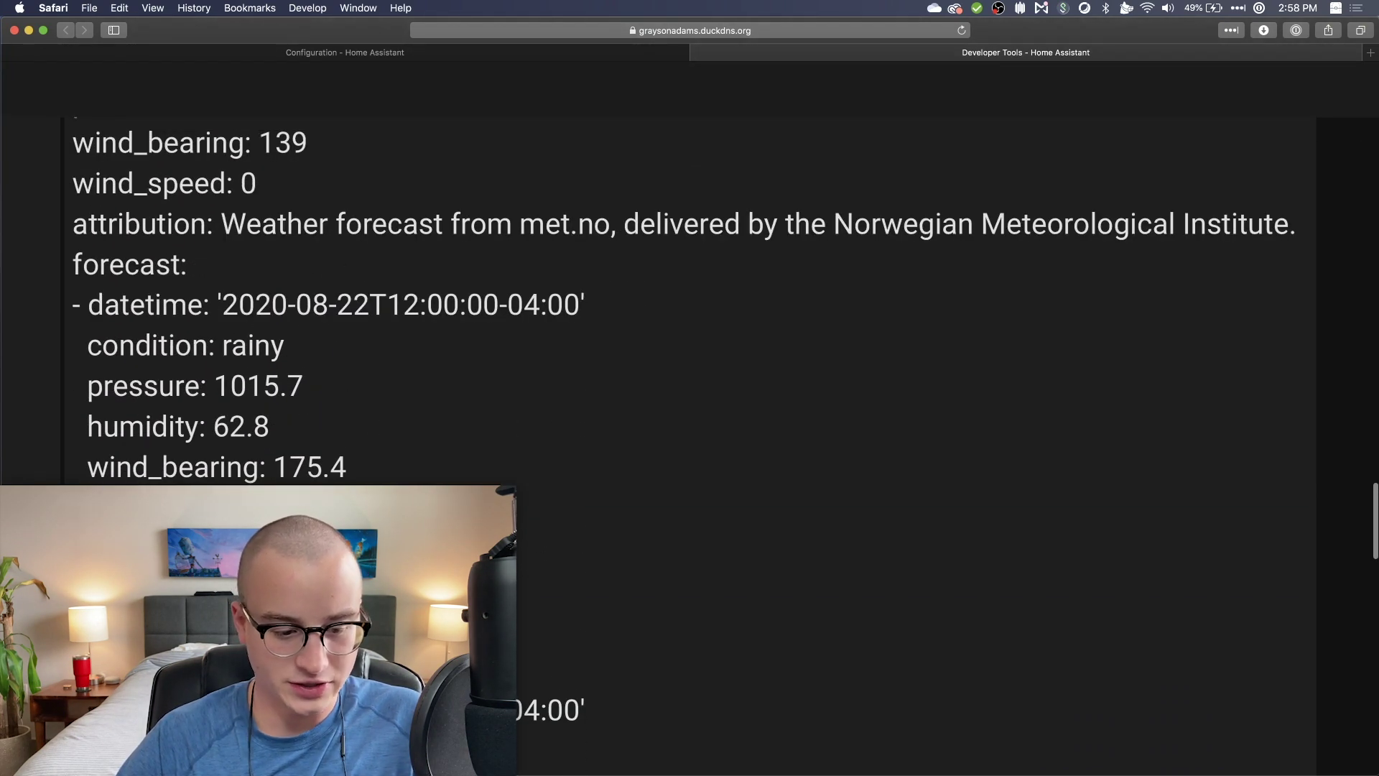
drag(215, 643, 69, 292)
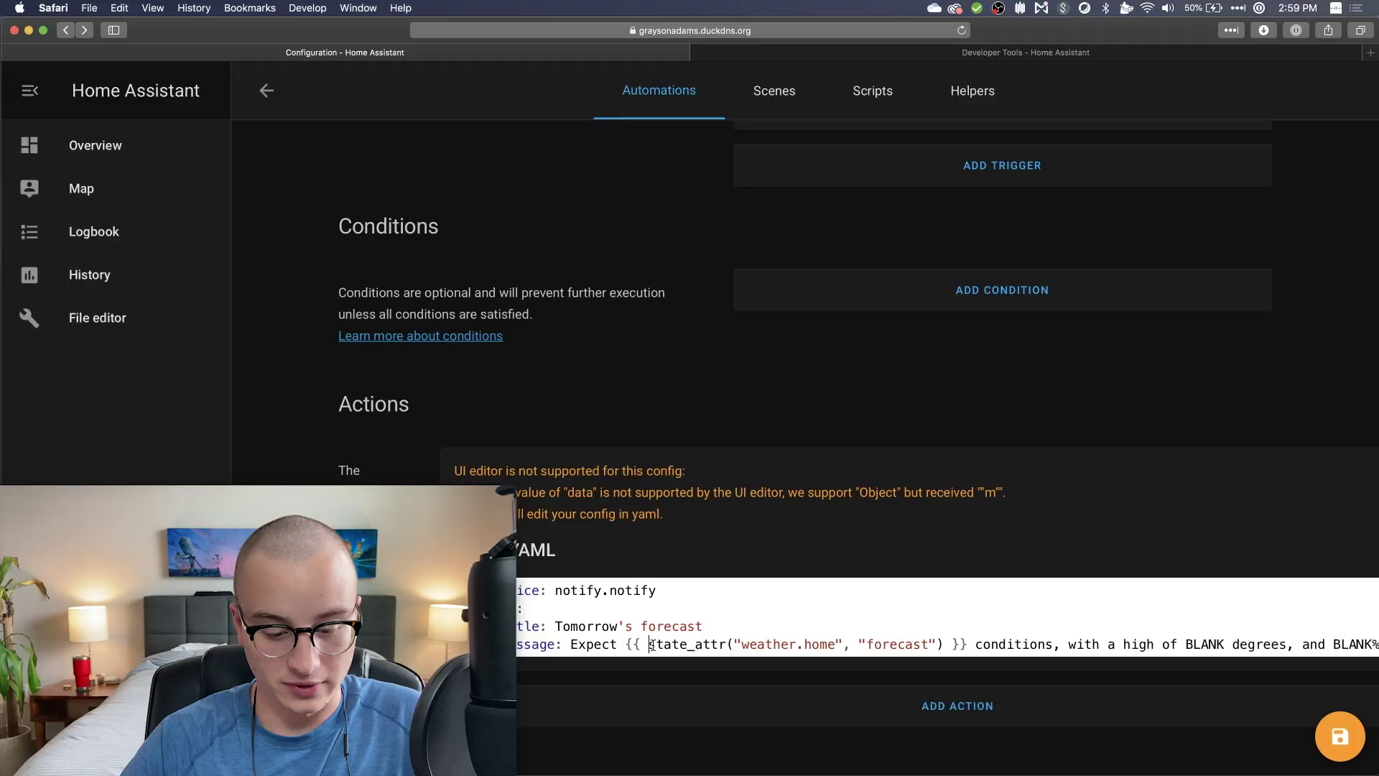
Return to the automation and add the index [0] after the state_attr call to pick the first forecast entry
drag(648, 644, 780, 644)
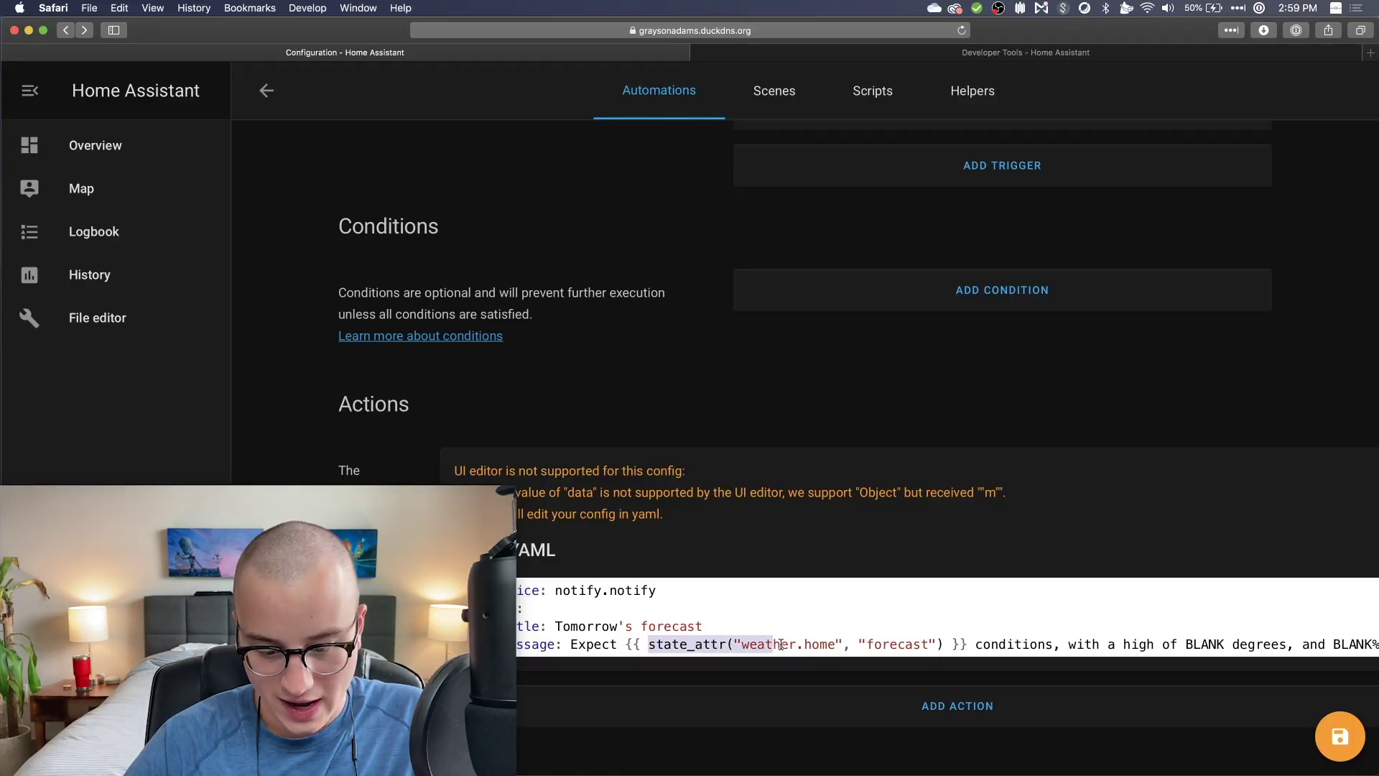
click(942, 644)
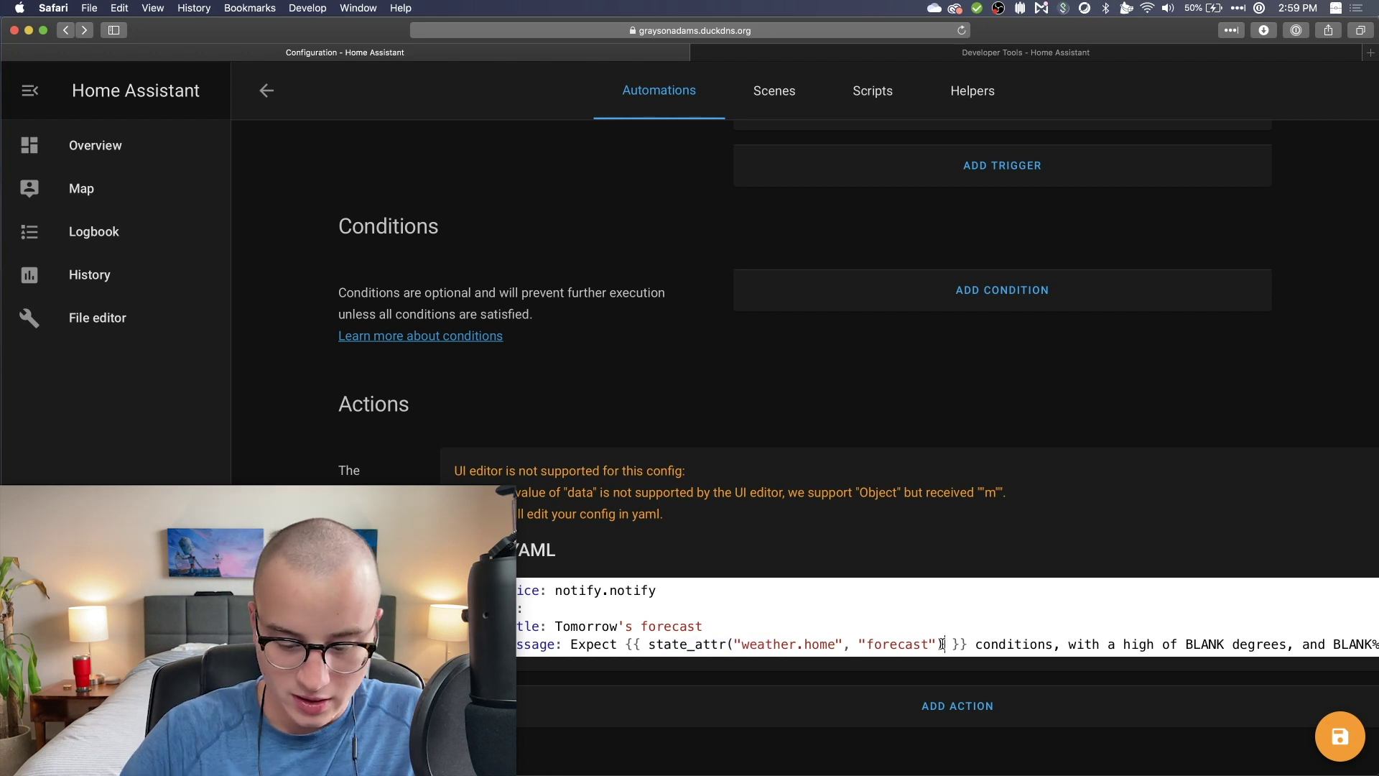
text([0)
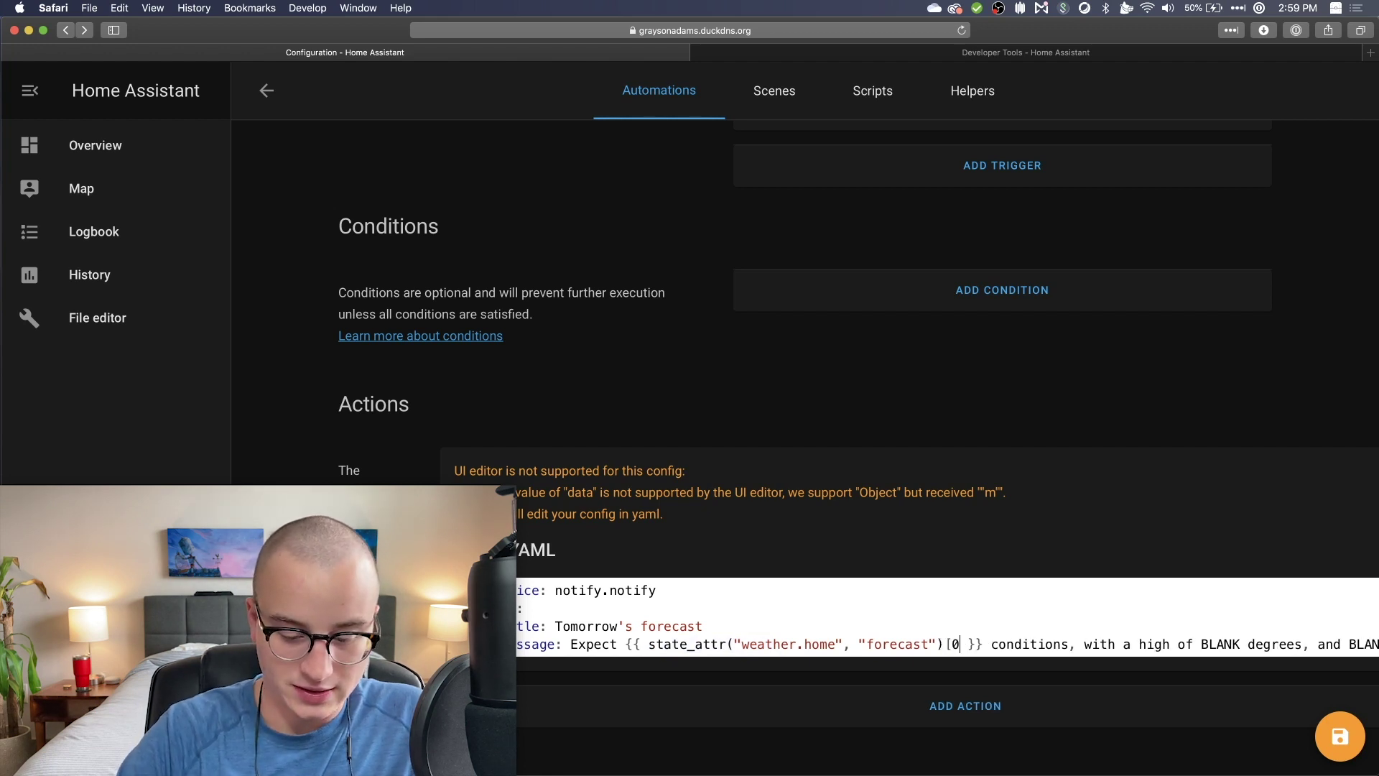
text(])
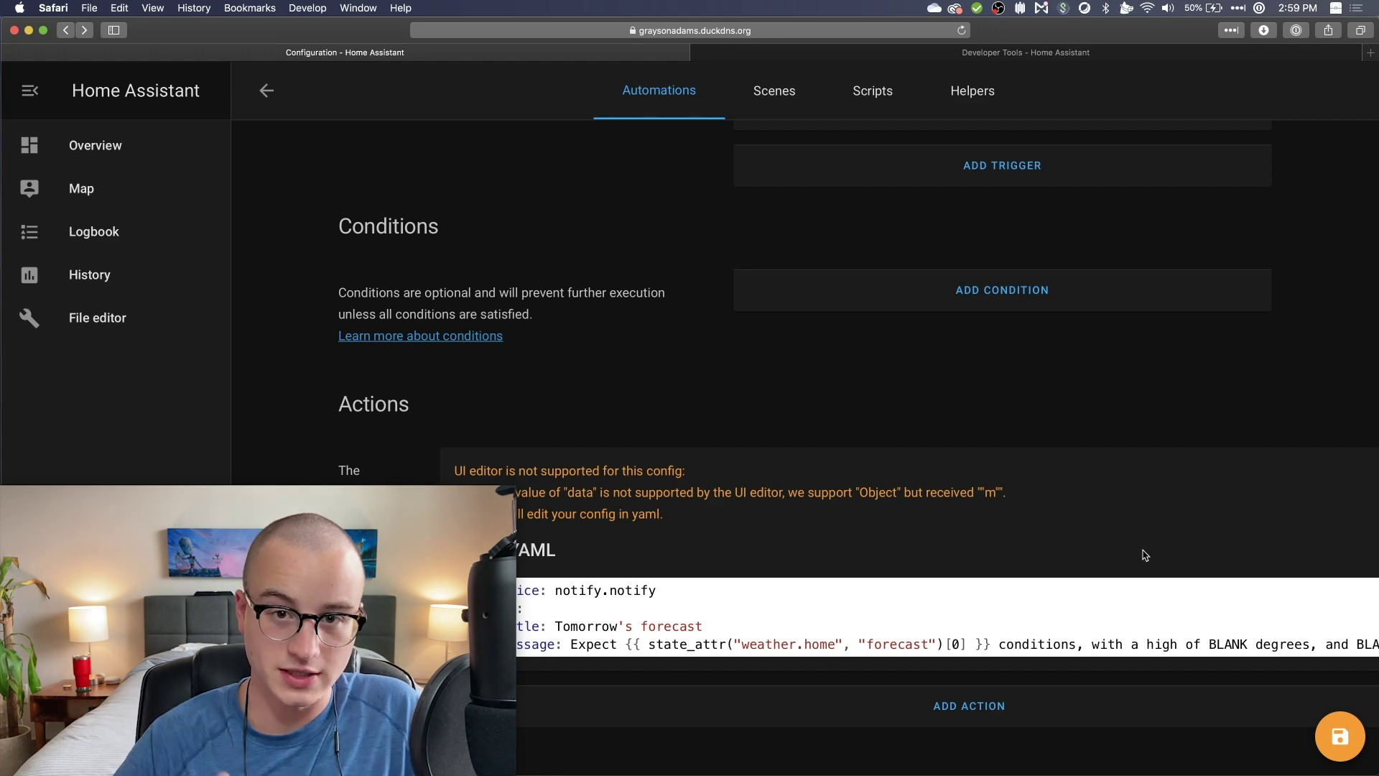
Check the condition attribute of the first forecast entry in Developer Tools and append .condition after [0] in the message template
click(899, 53)
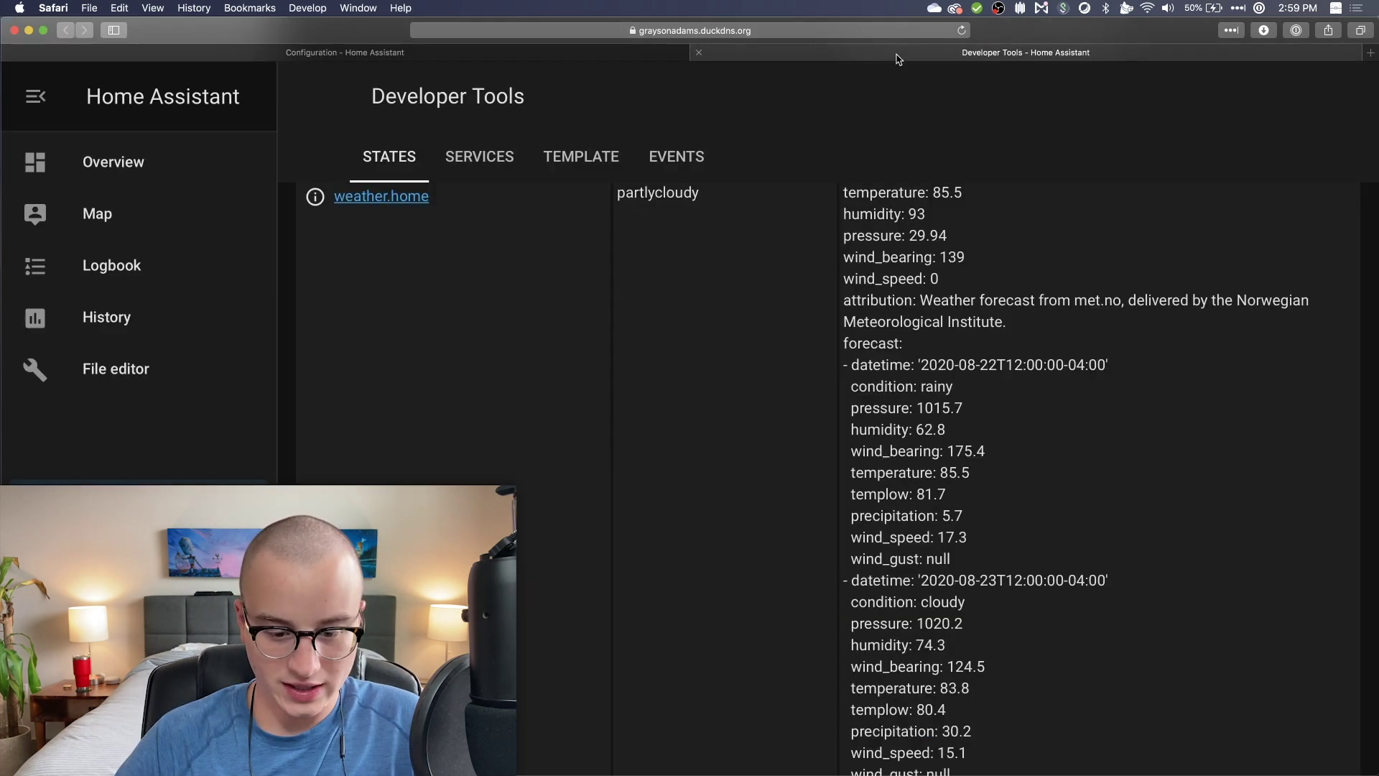
triple_click(897, 388)
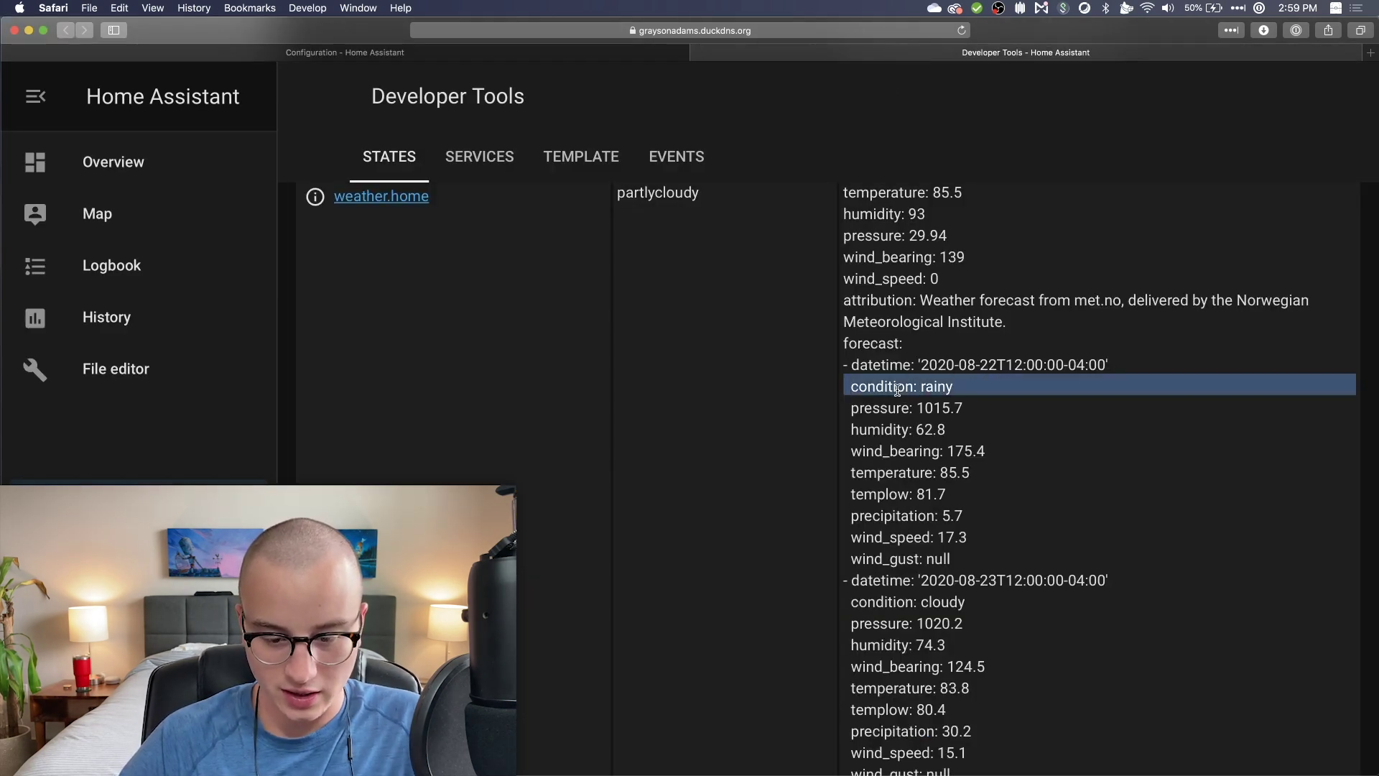
click(394, 62)
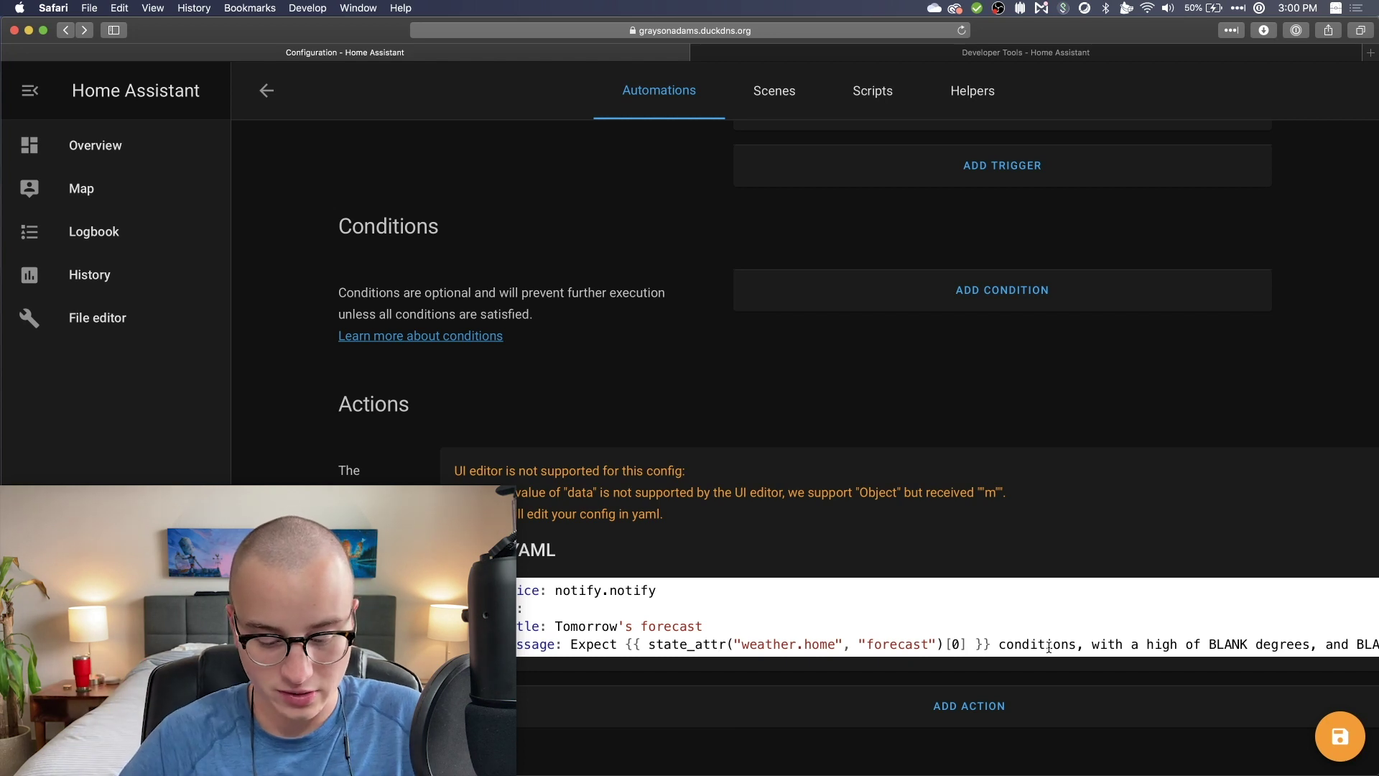
text(.condition)
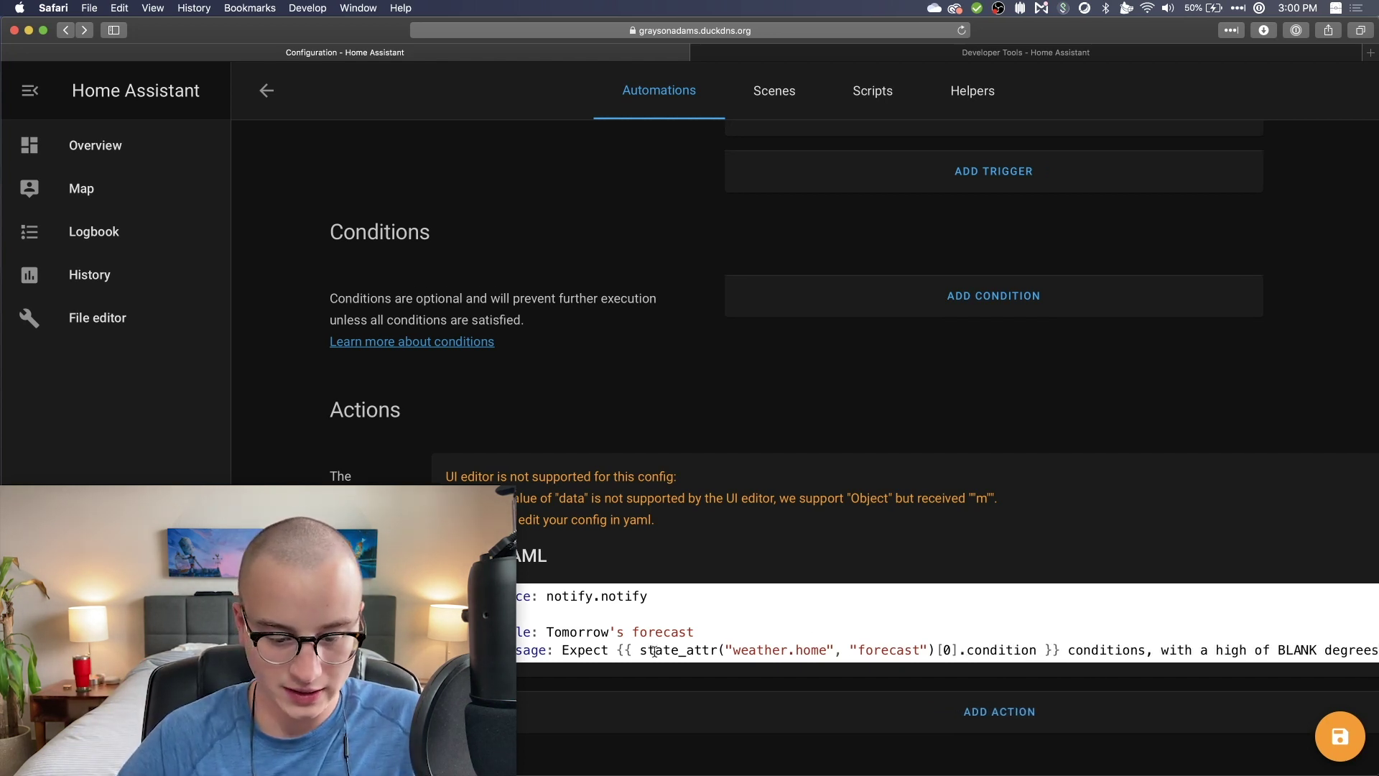
double_click(875, 651)
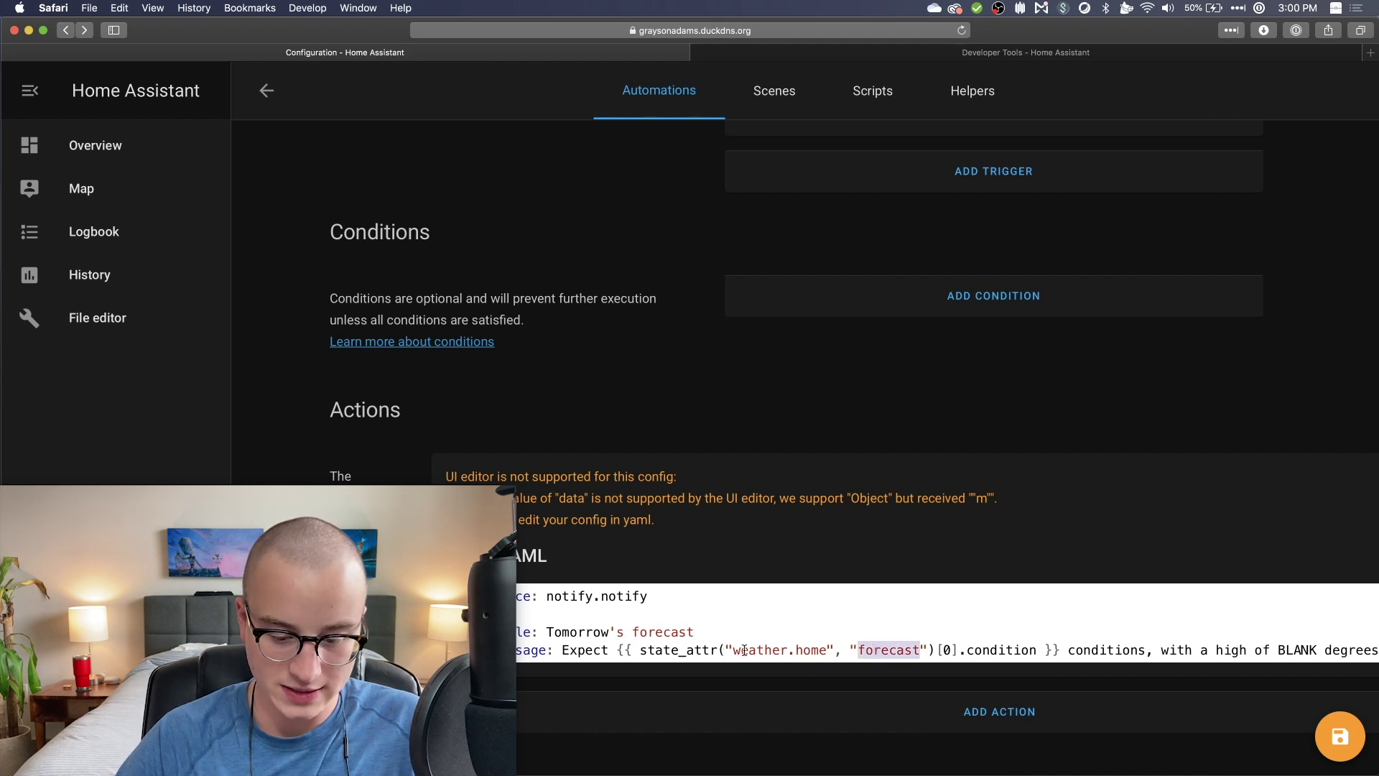
drag(733, 650, 831, 651)
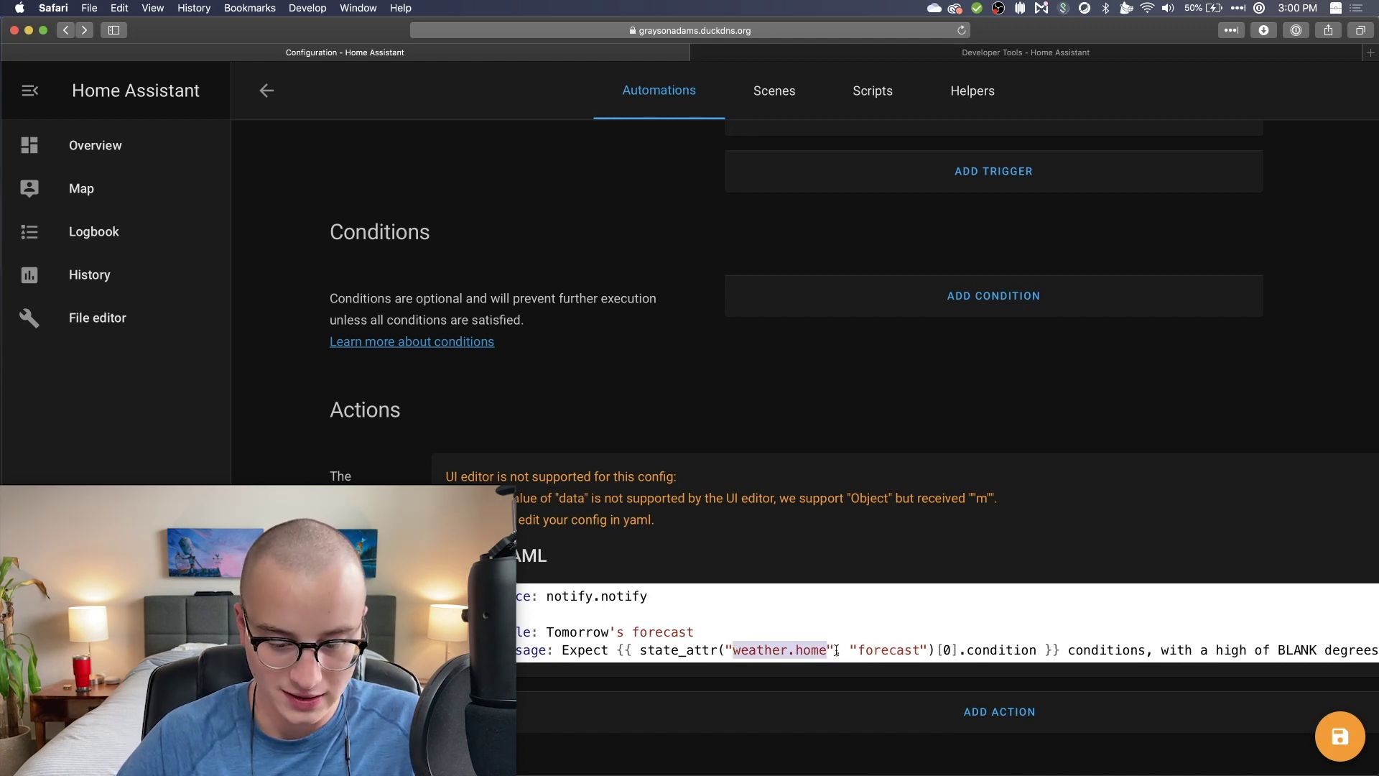
drag(959, 649, 934, 649)
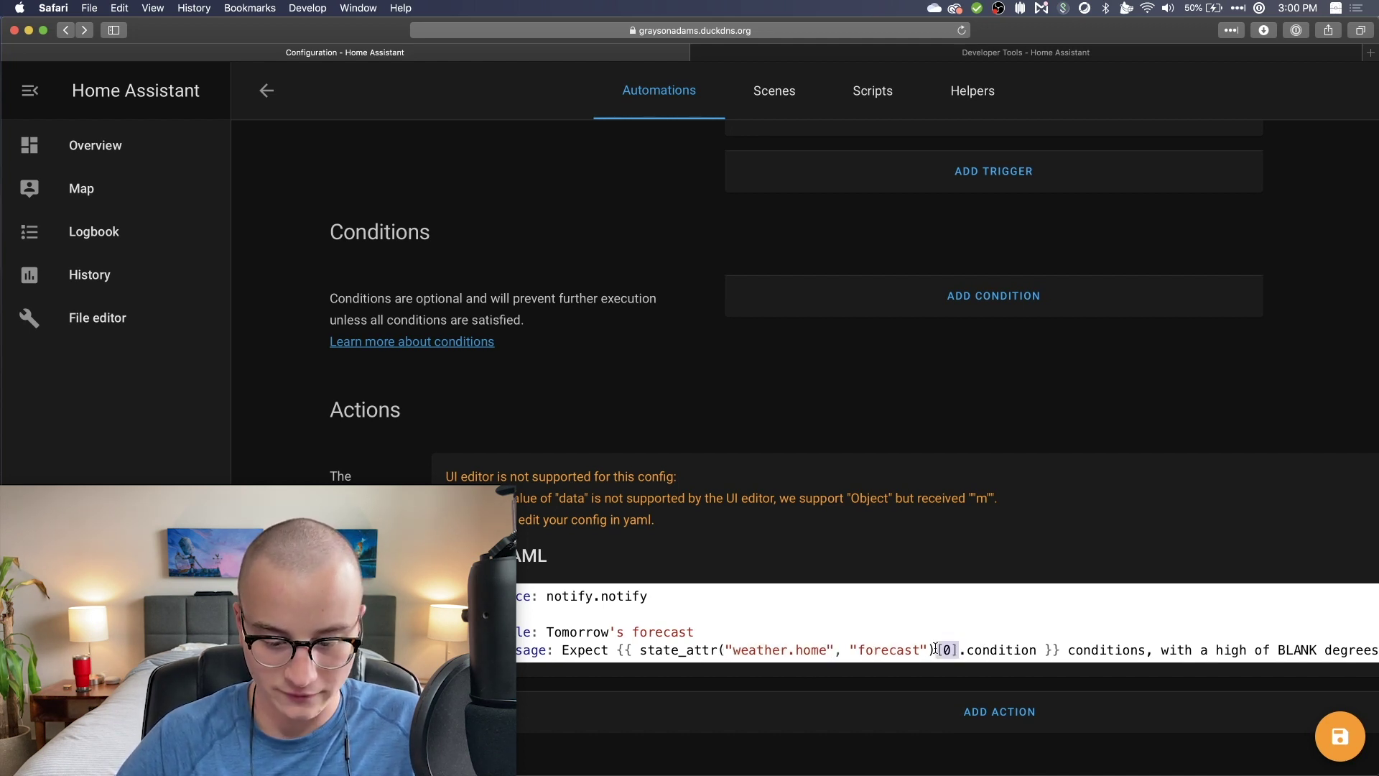
double_click(1011, 651)
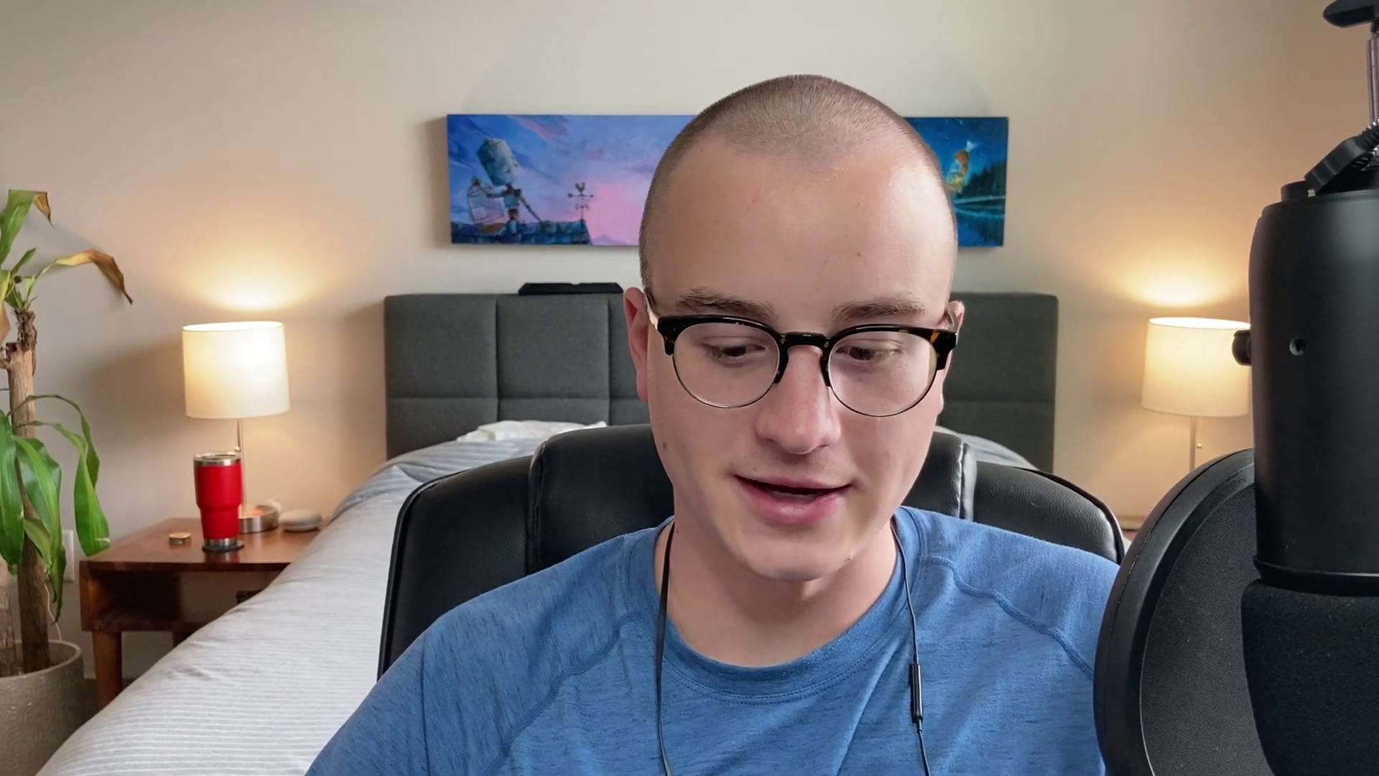
Copy the whole condition template, including its braces, over the BLANK that follows "with a high of"
drag(1060, 650, 619, 654)
key(super+c)
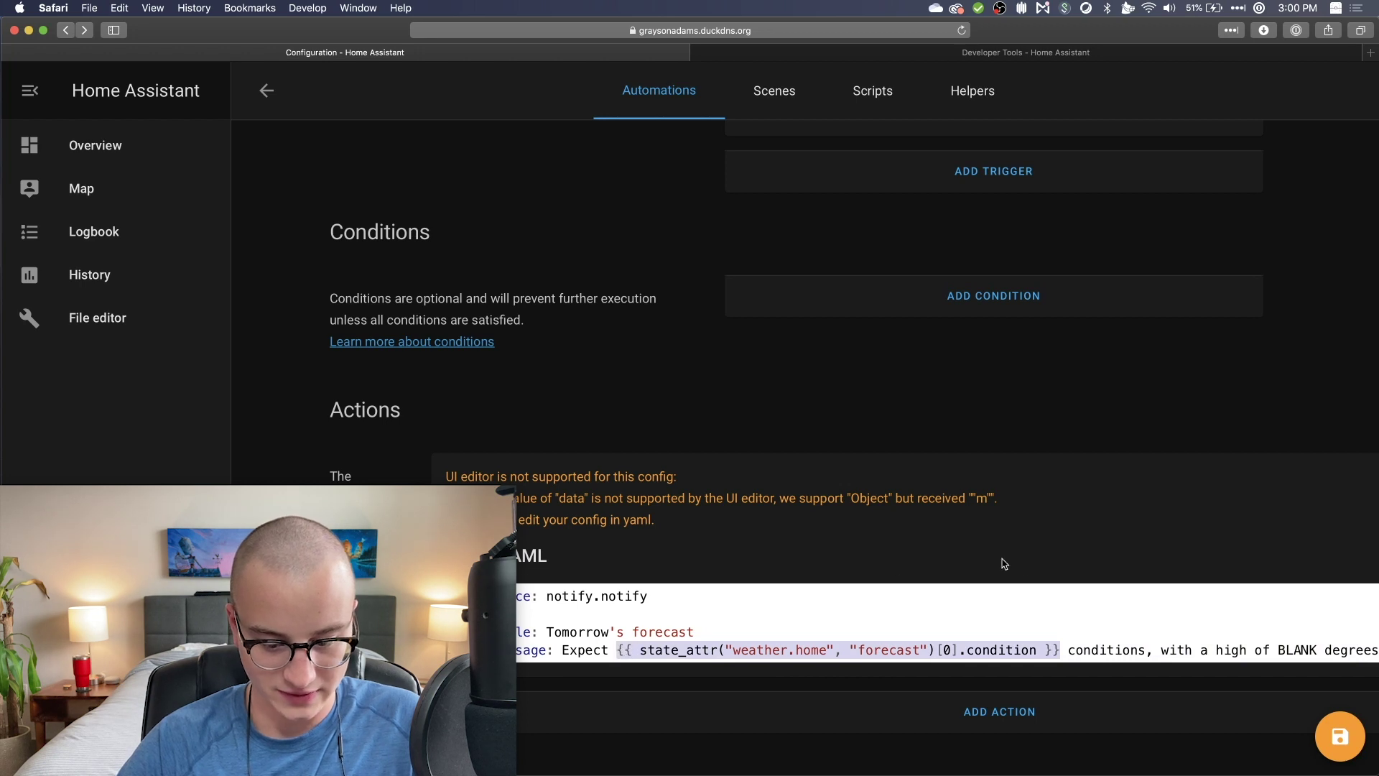
scroll(1096, 613, right, 5)
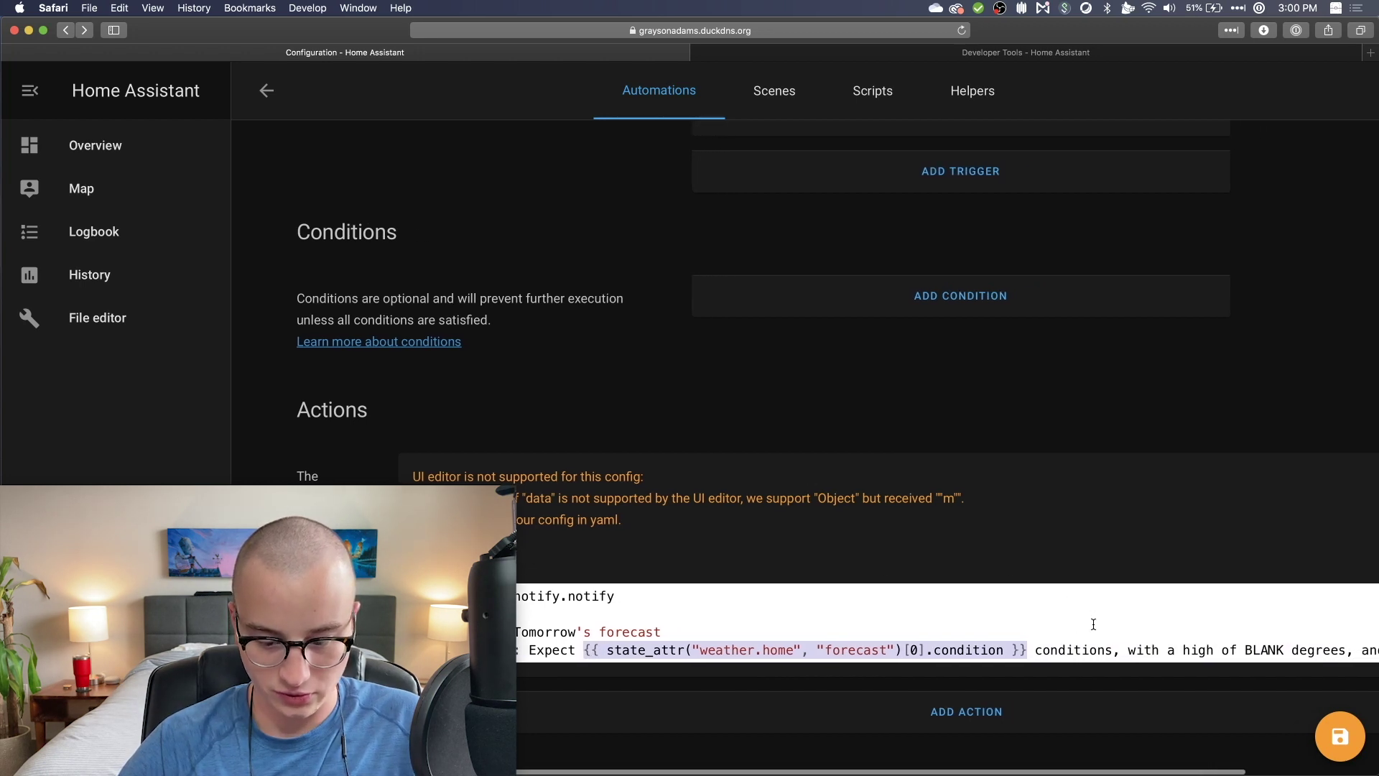
scroll(1089, 623, right, 3)
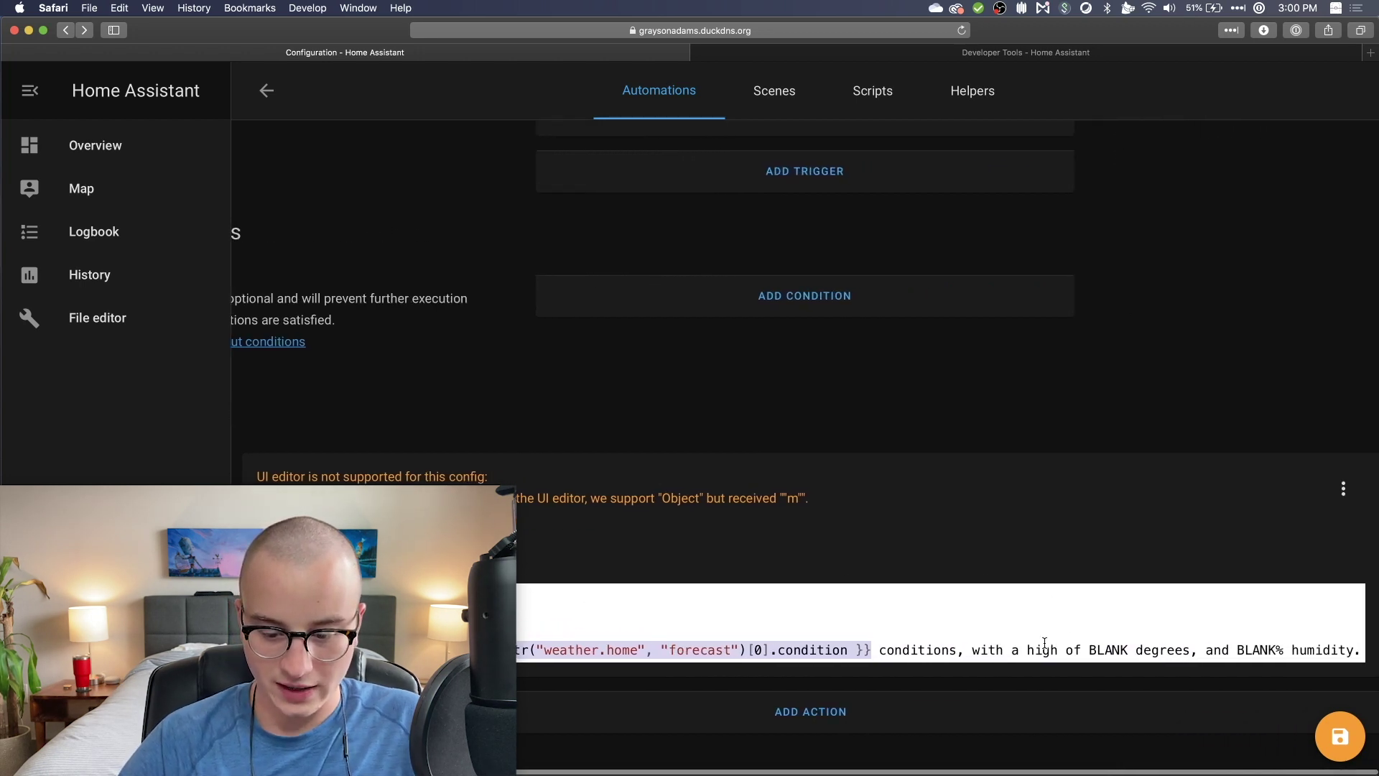
click(1099, 650)
double_click(1103, 650)
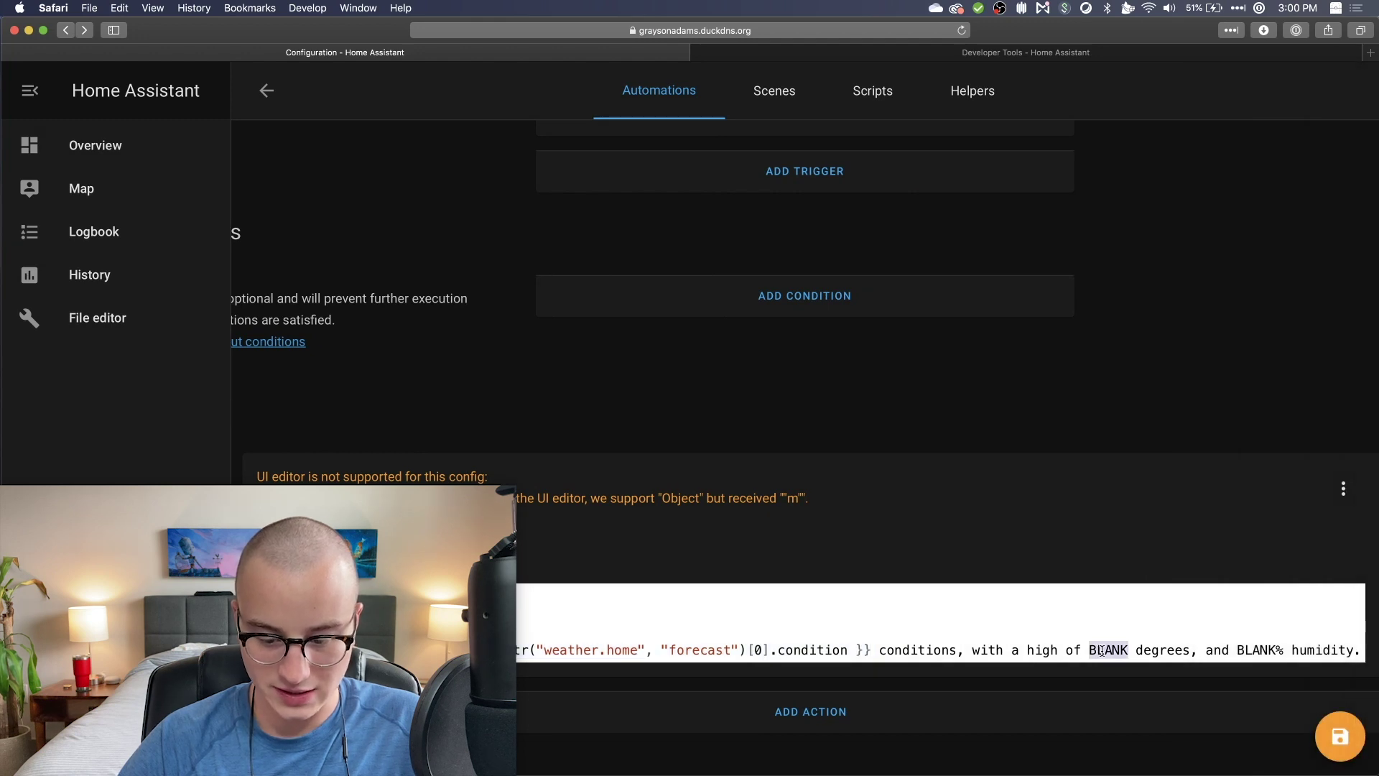
key(super+v)
Check the first forecast entry's temperature attribute in Developer Tools and replace condition with temperature in the template after "with a high of"
double_click(1049, 649)
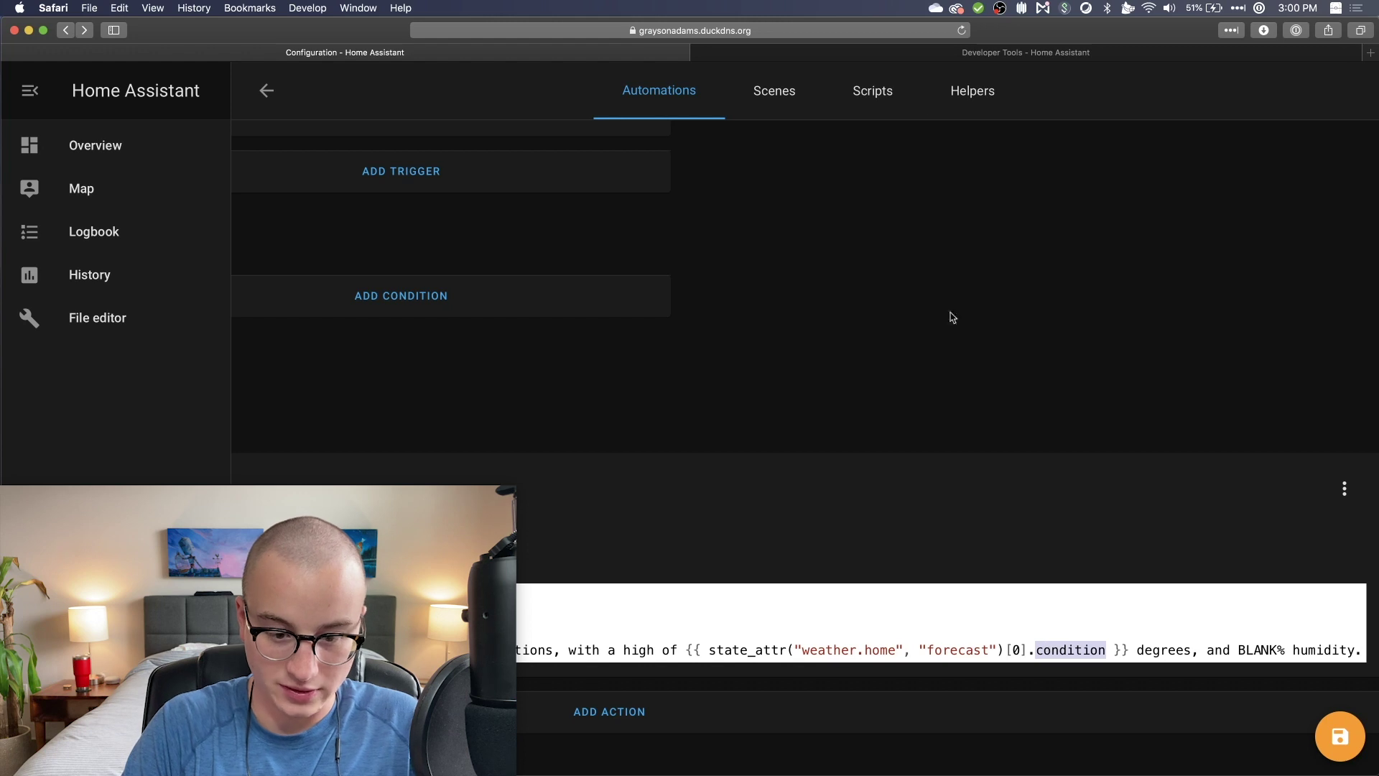
click(910, 50)
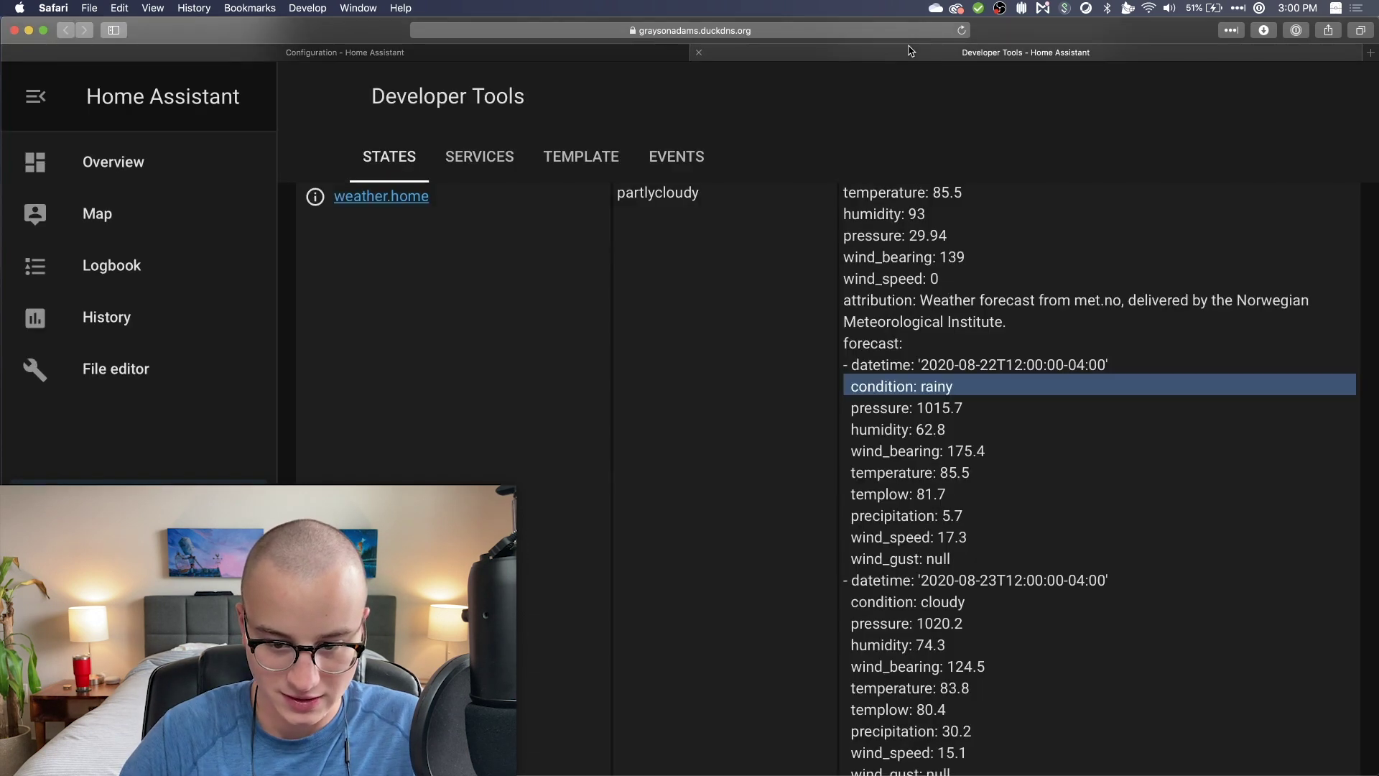
double_click(872, 475)
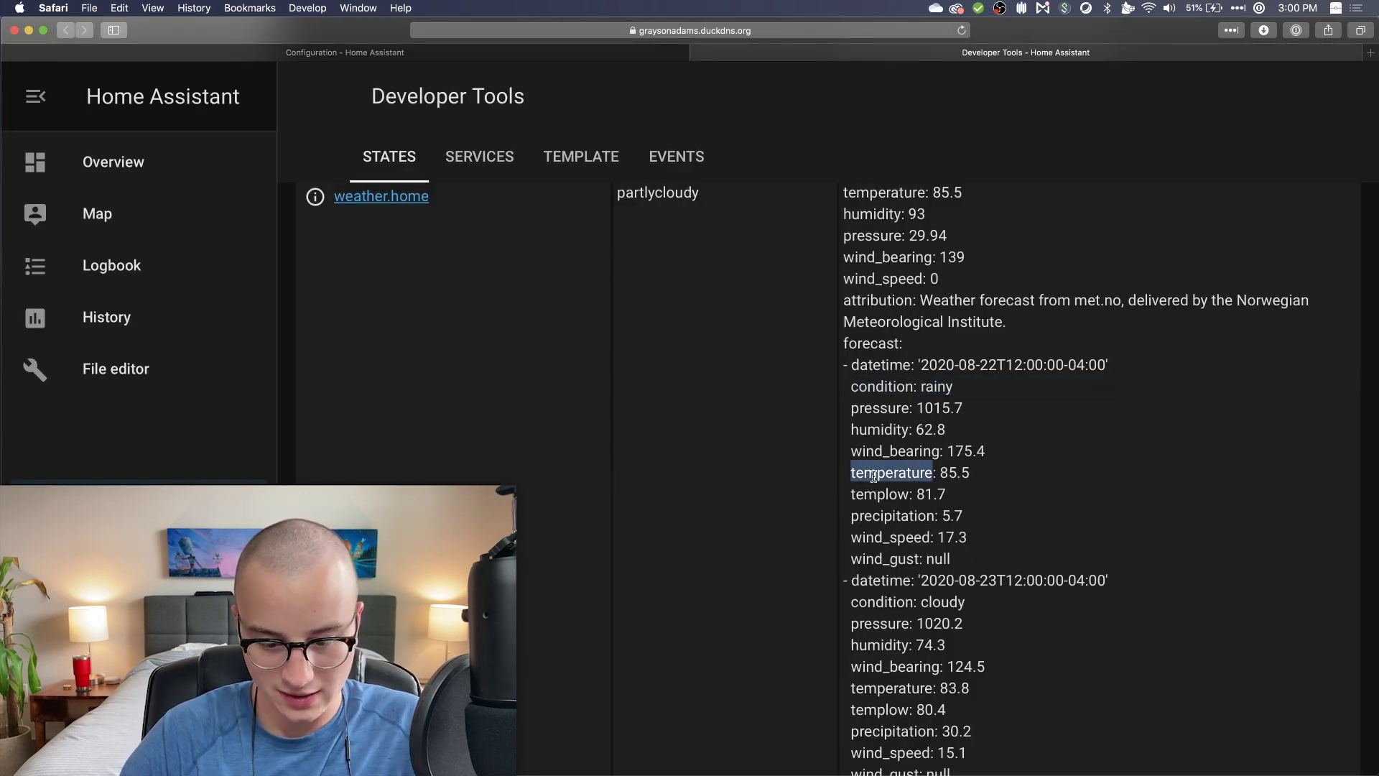
click(484, 54)
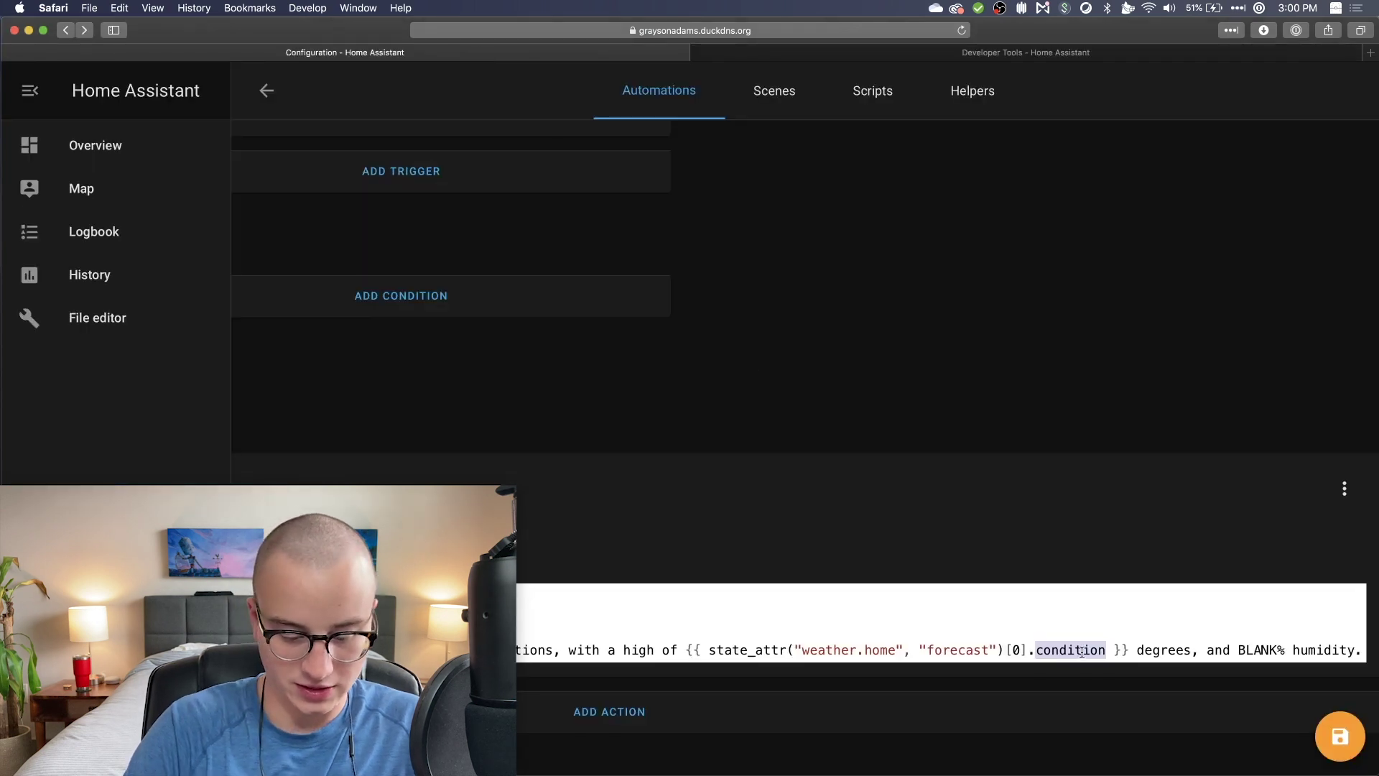
text(temperature)
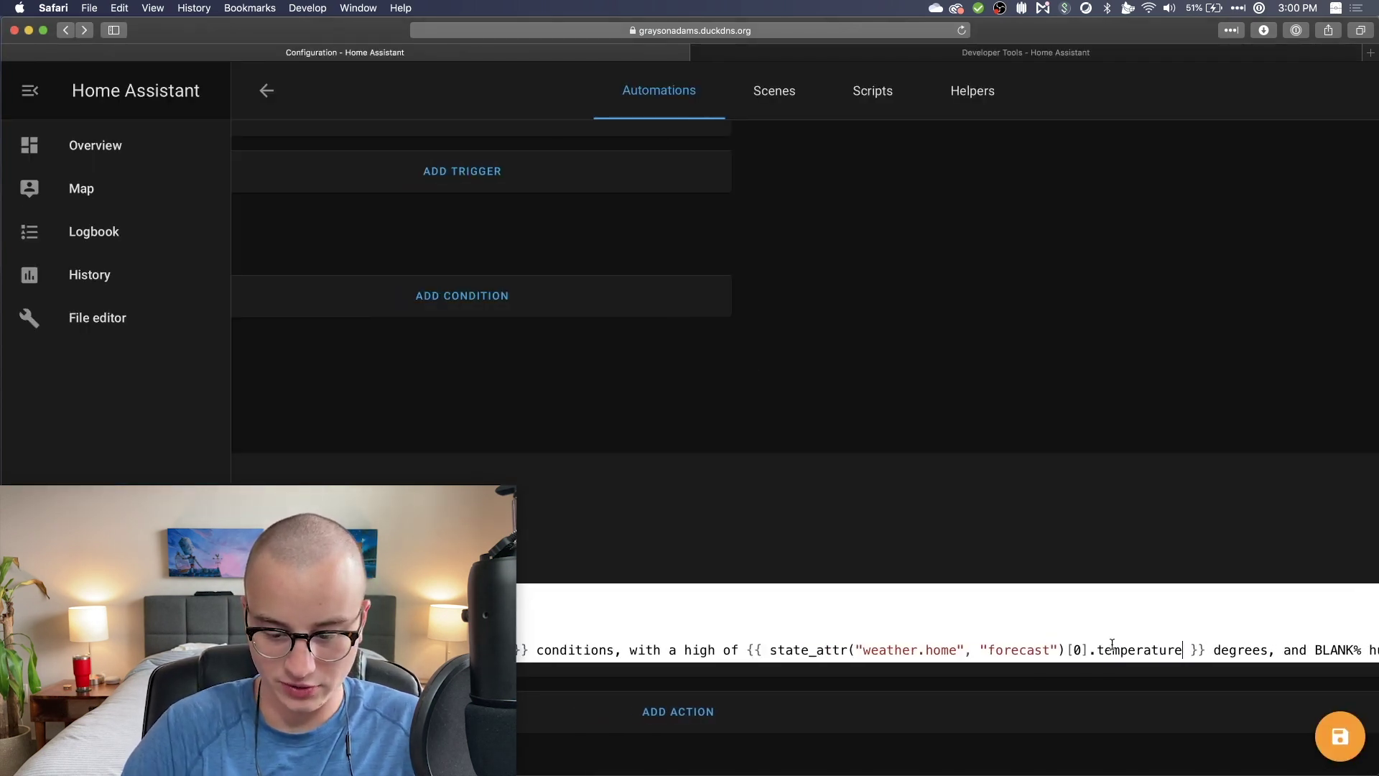
Paste the copied condition template over the remaining BLANK before "% humidity" in the message
scroll(1101, 640, right, 3)
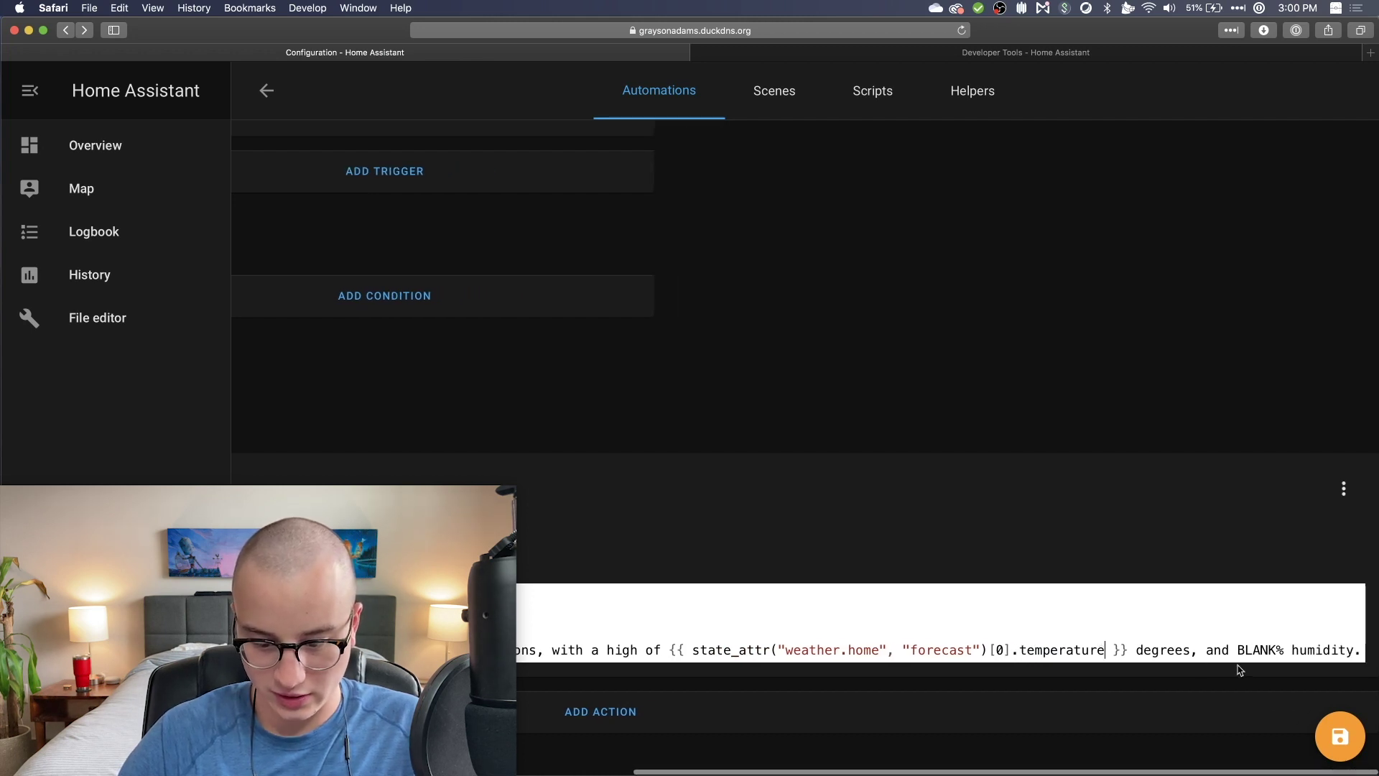
double_click(1259, 649)
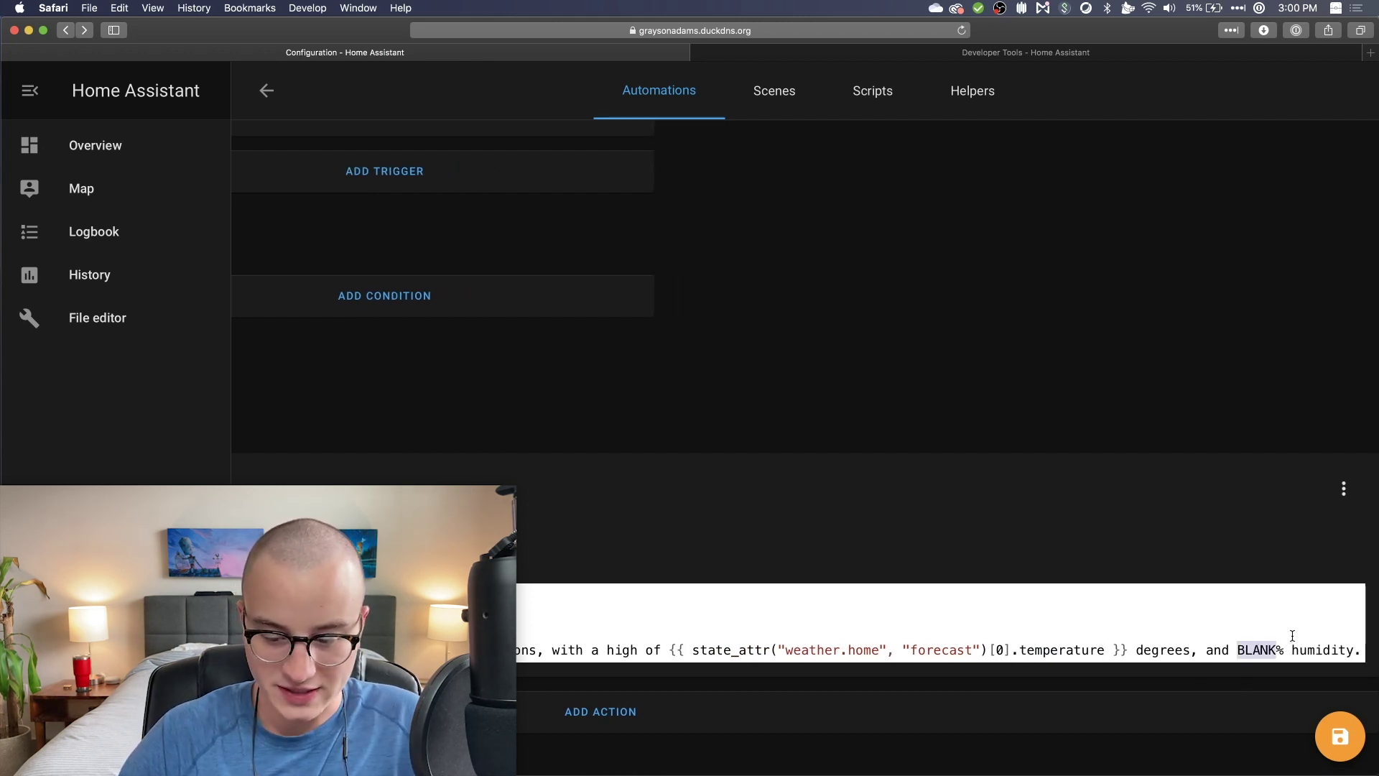
key(super+v)
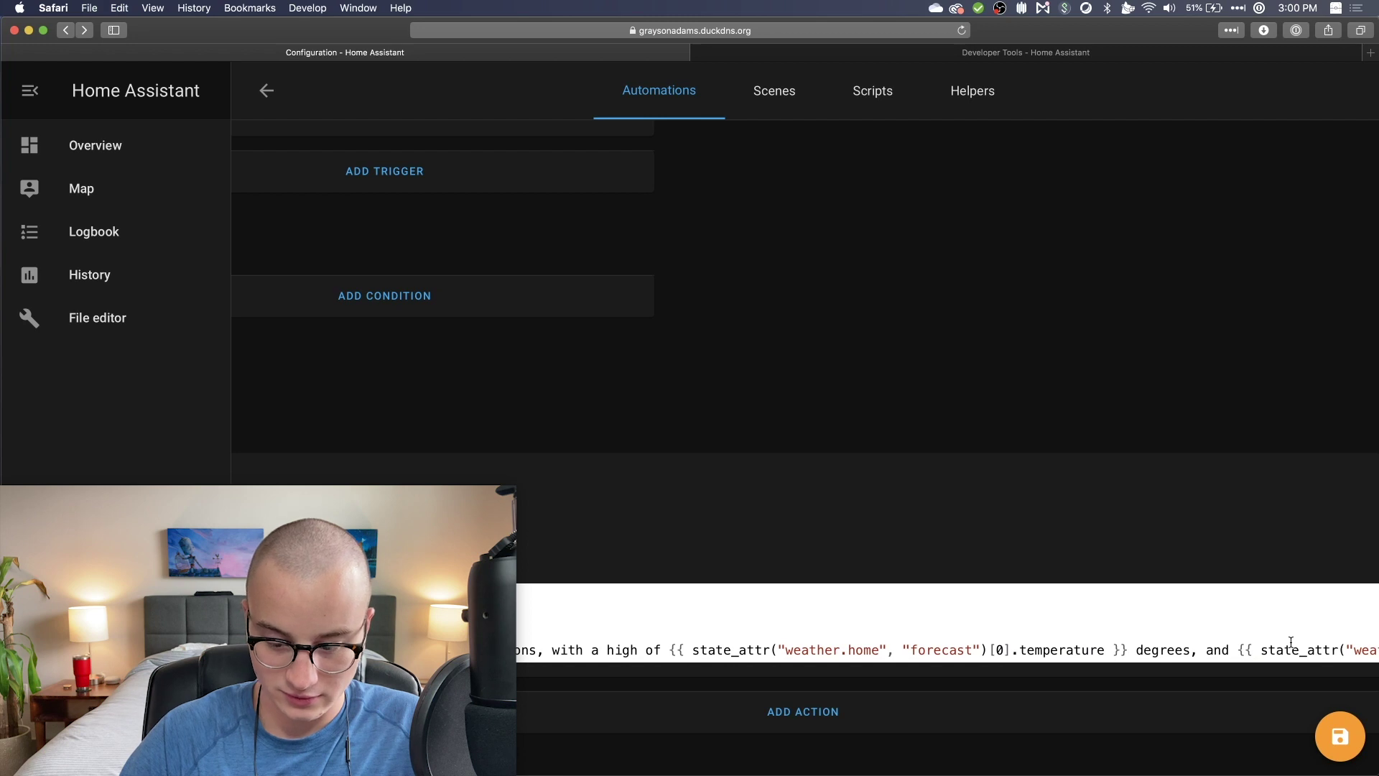
Check the forecast's humidity attribute in Developer Tools and replace condition with humidity in the message's last template
scroll(1291, 642, right, 5)
double_click(1231, 649)
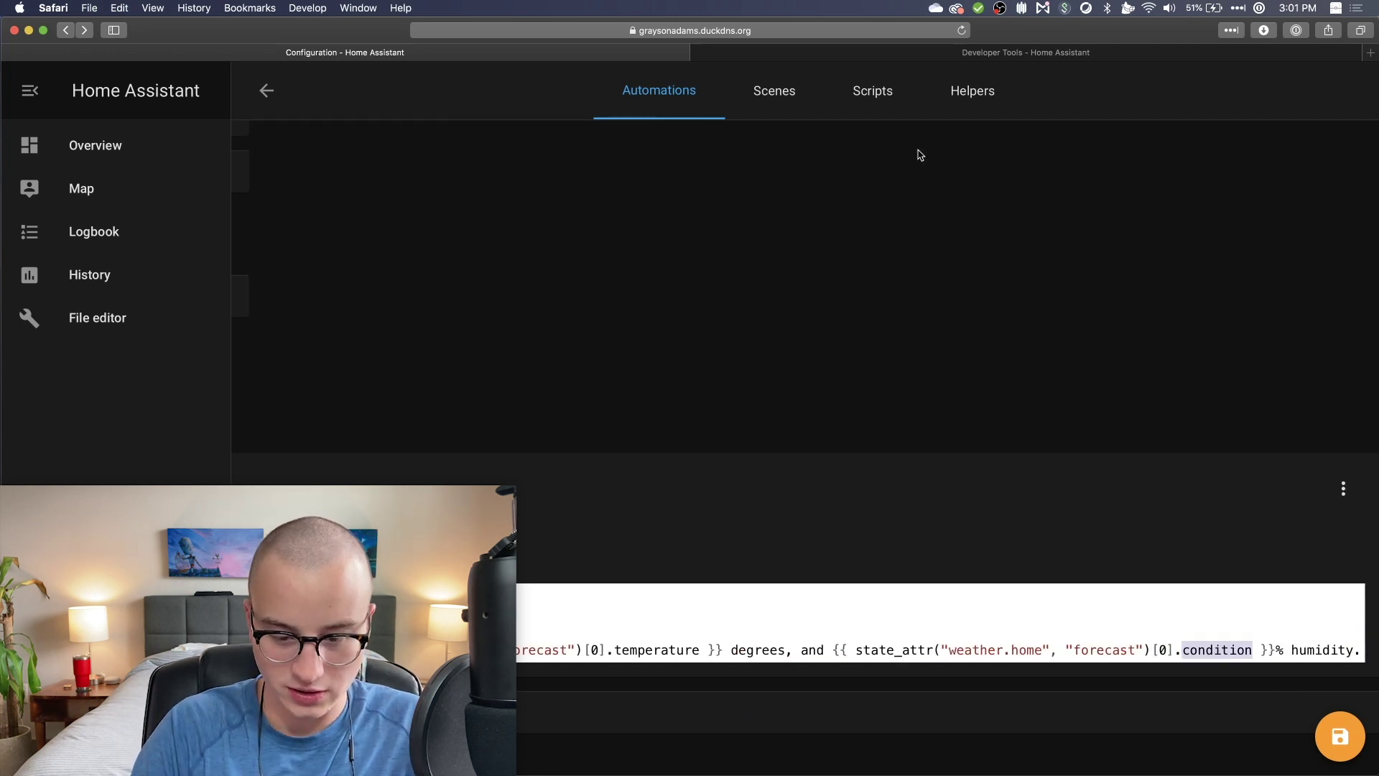
click(936, 54)
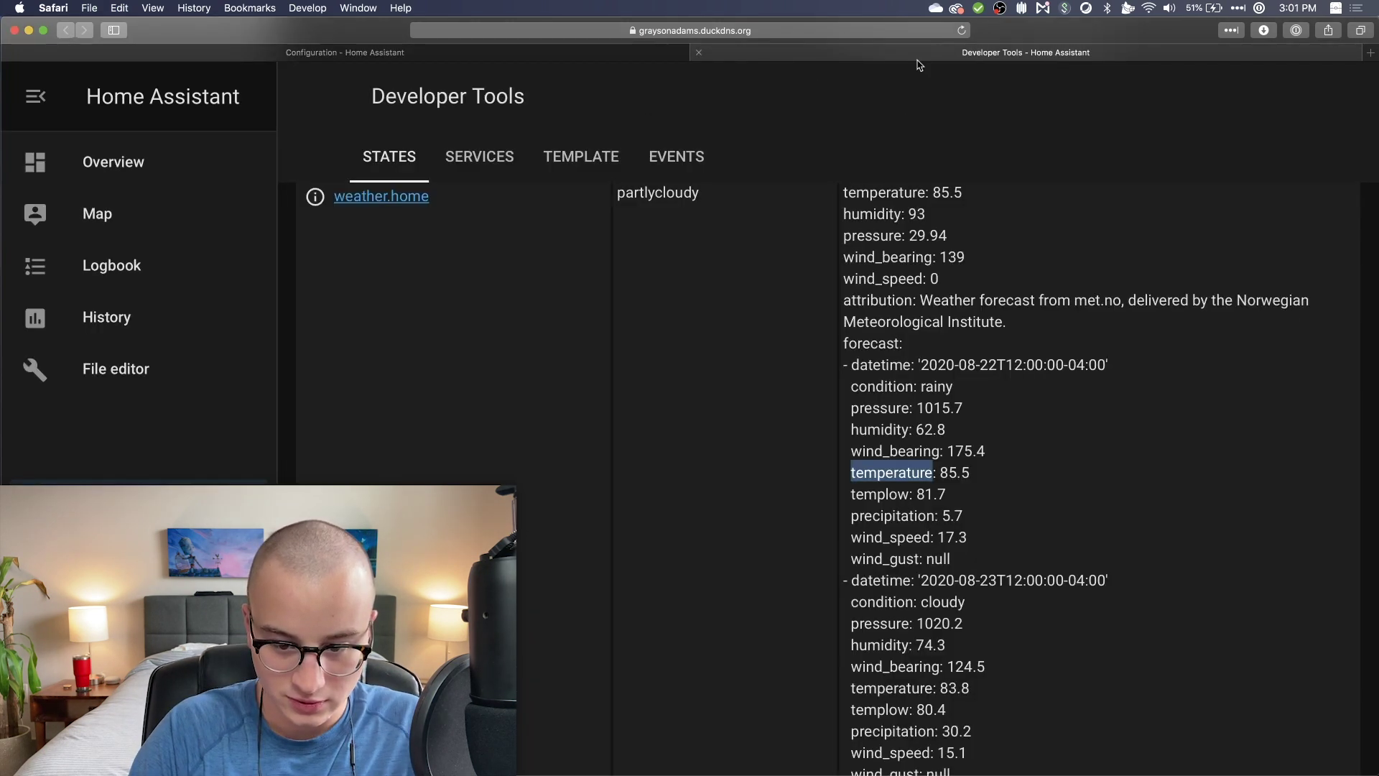
click(643, 56)
text(humidity)
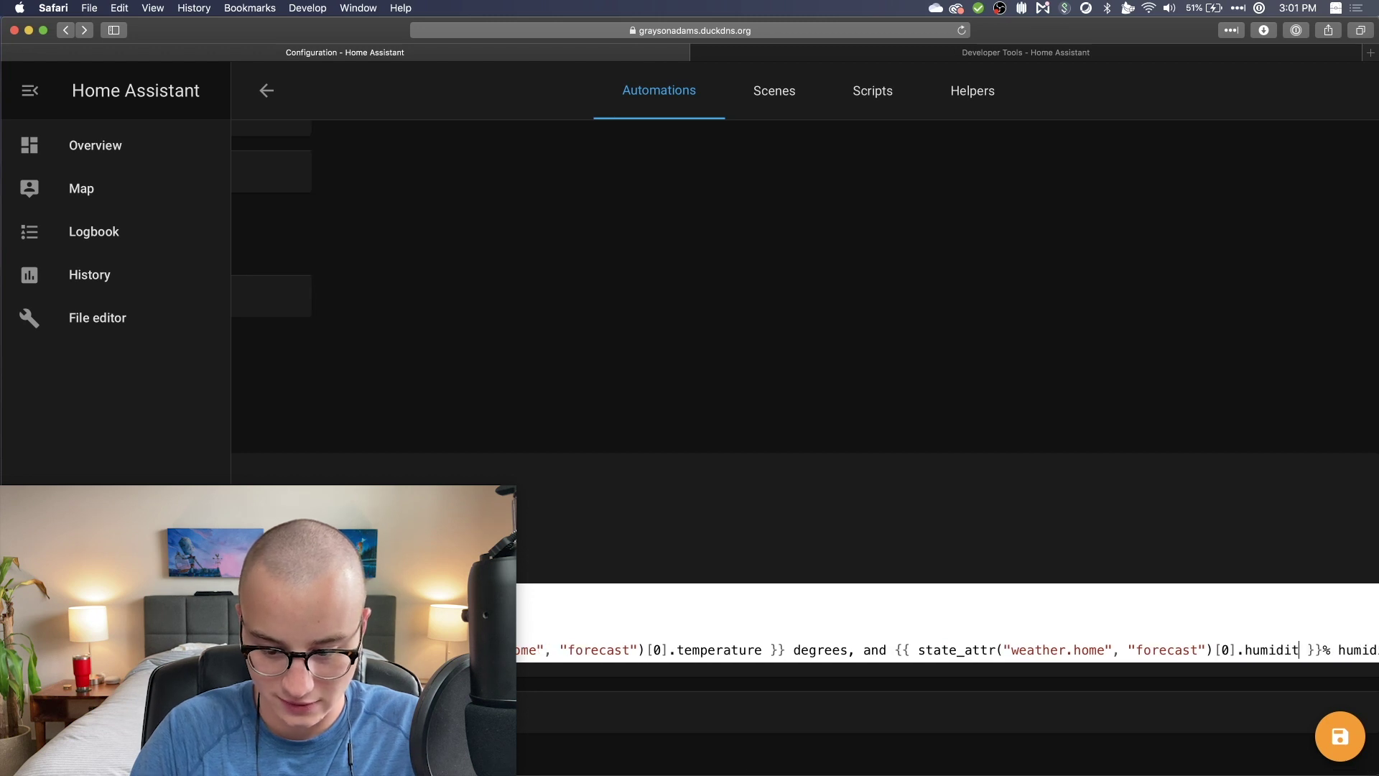
Review the full notification message from its condition template to its humidity template, along with the UI editor notice above the YAML
scroll(1133, 516, left, 1)
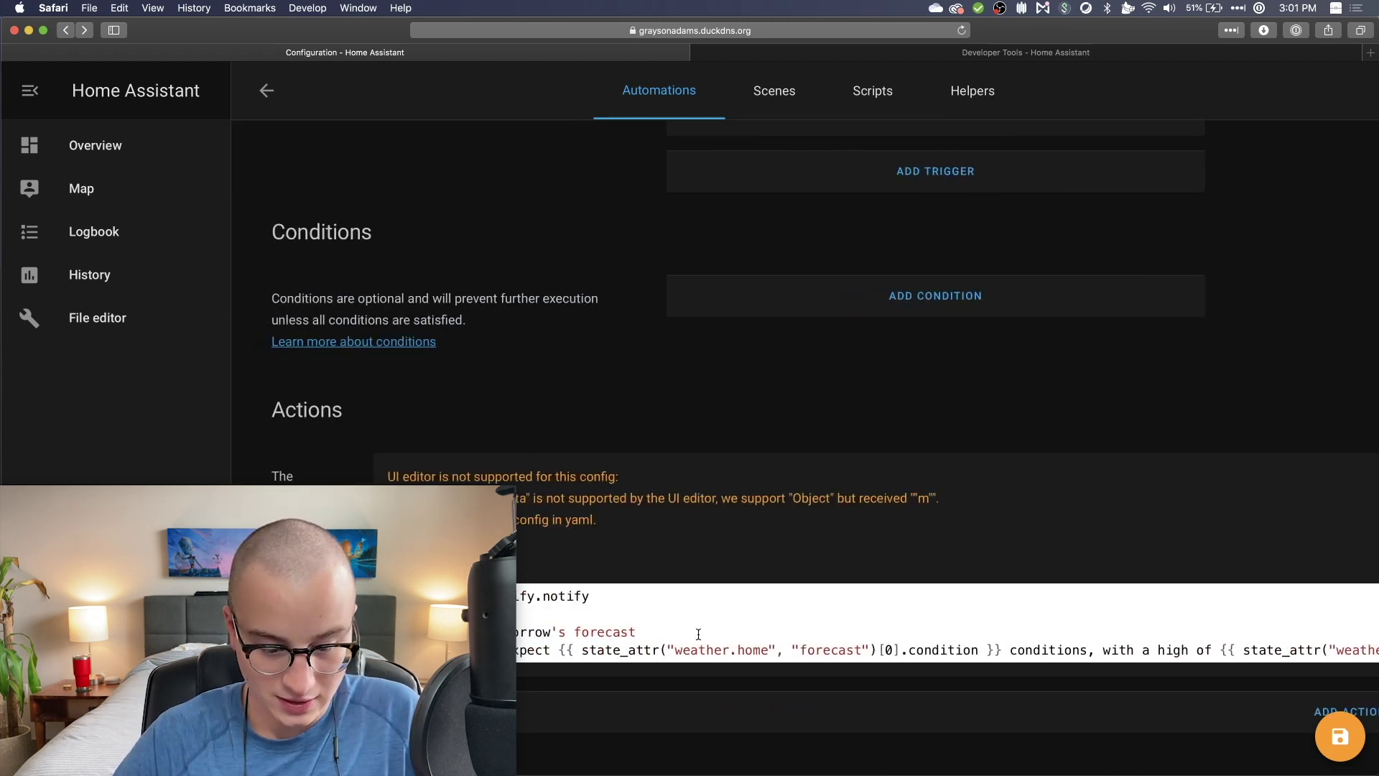
scroll(698, 634, right, 5)
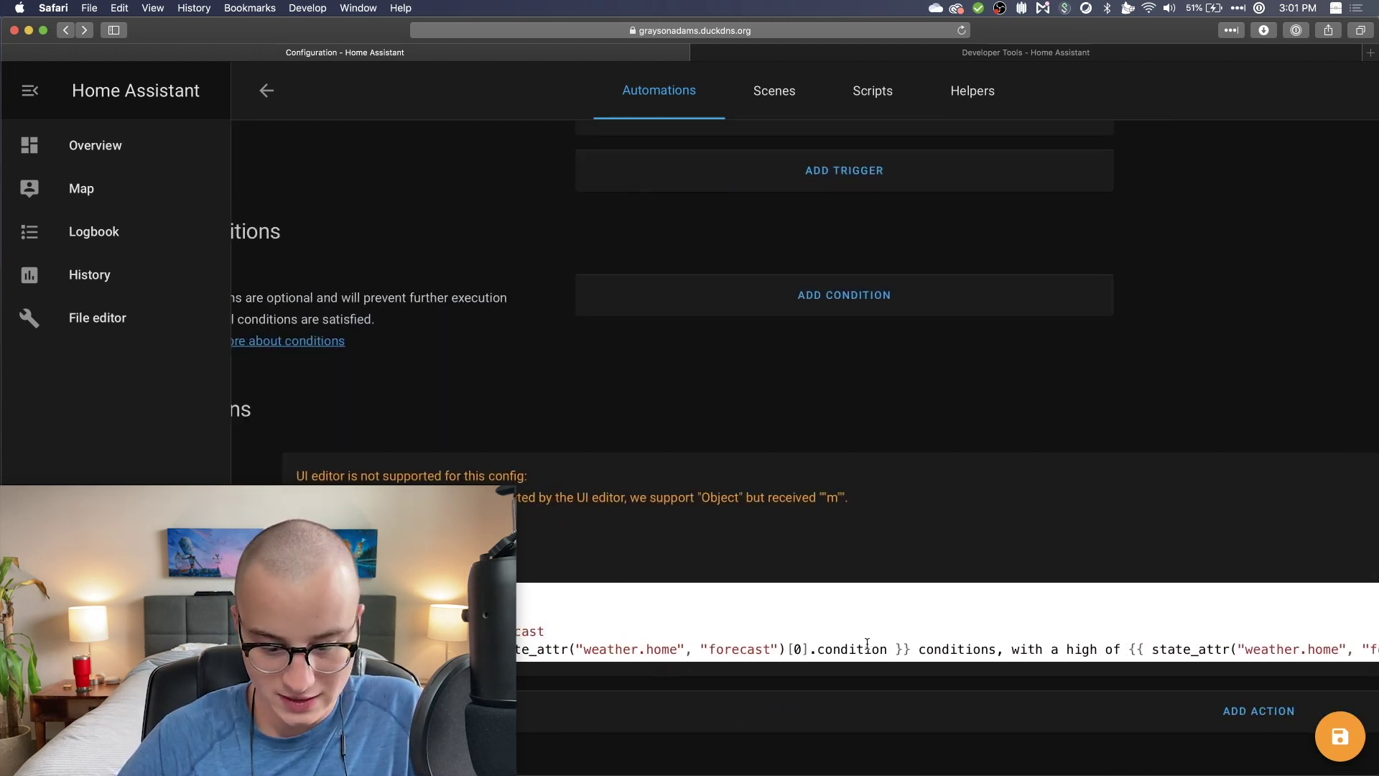
scroll(1123, 668, right, 10)
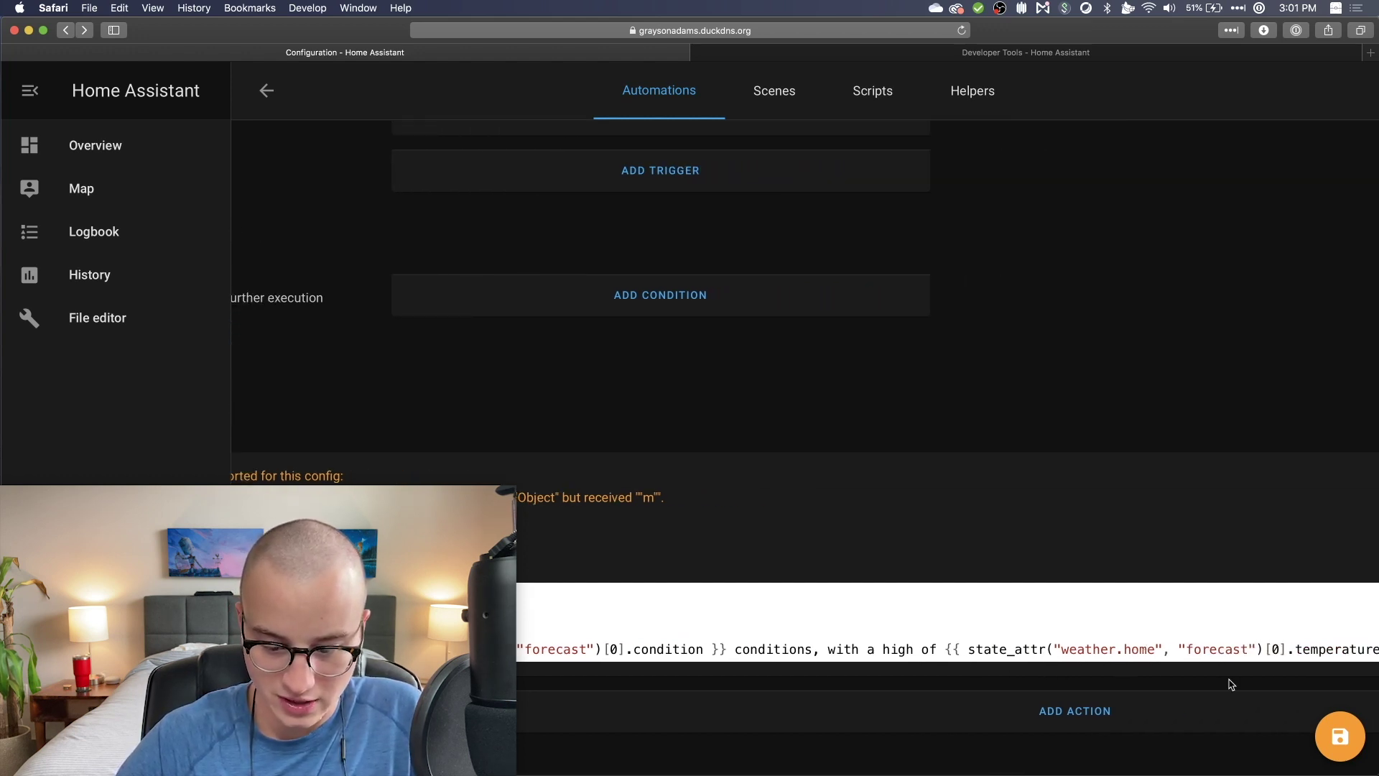
scroll(1231, 684, right, 20)
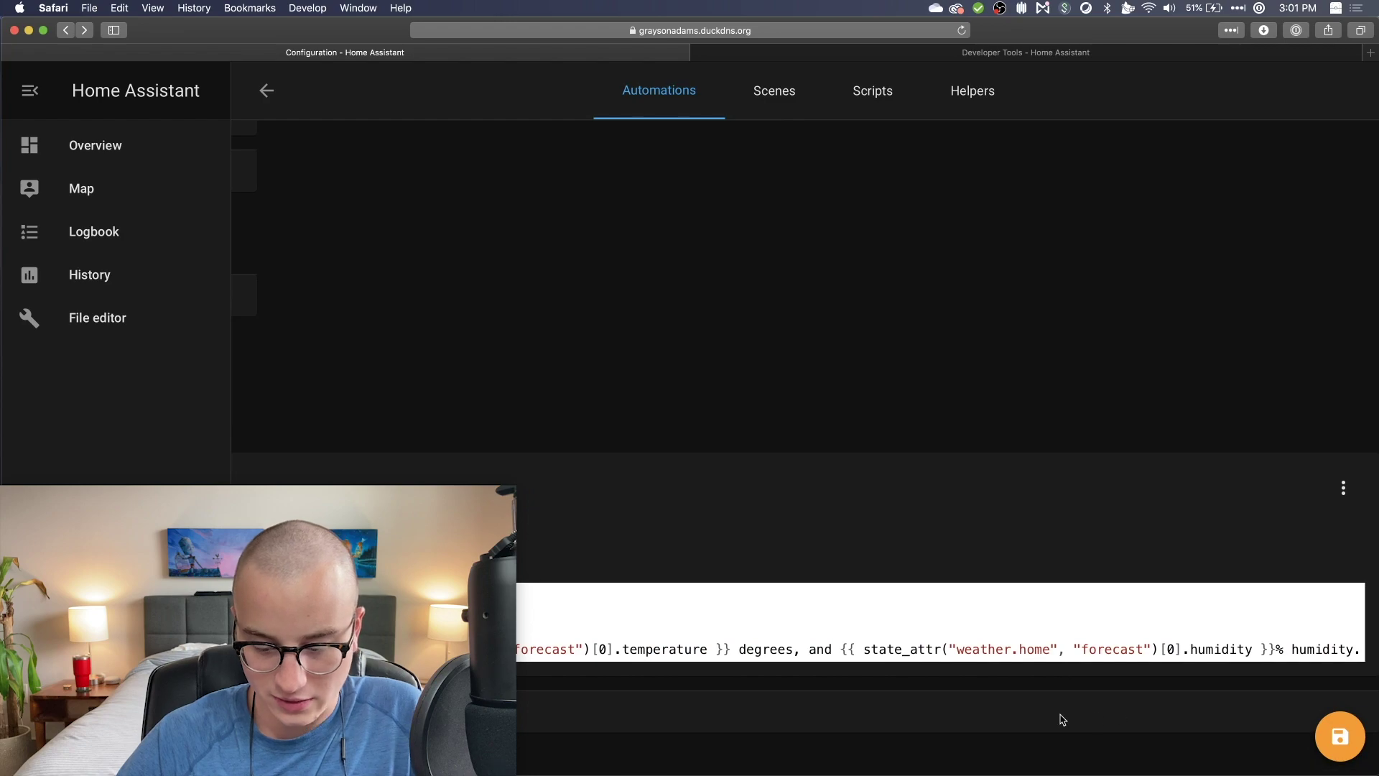
scroll(1049, 717, left, 10)
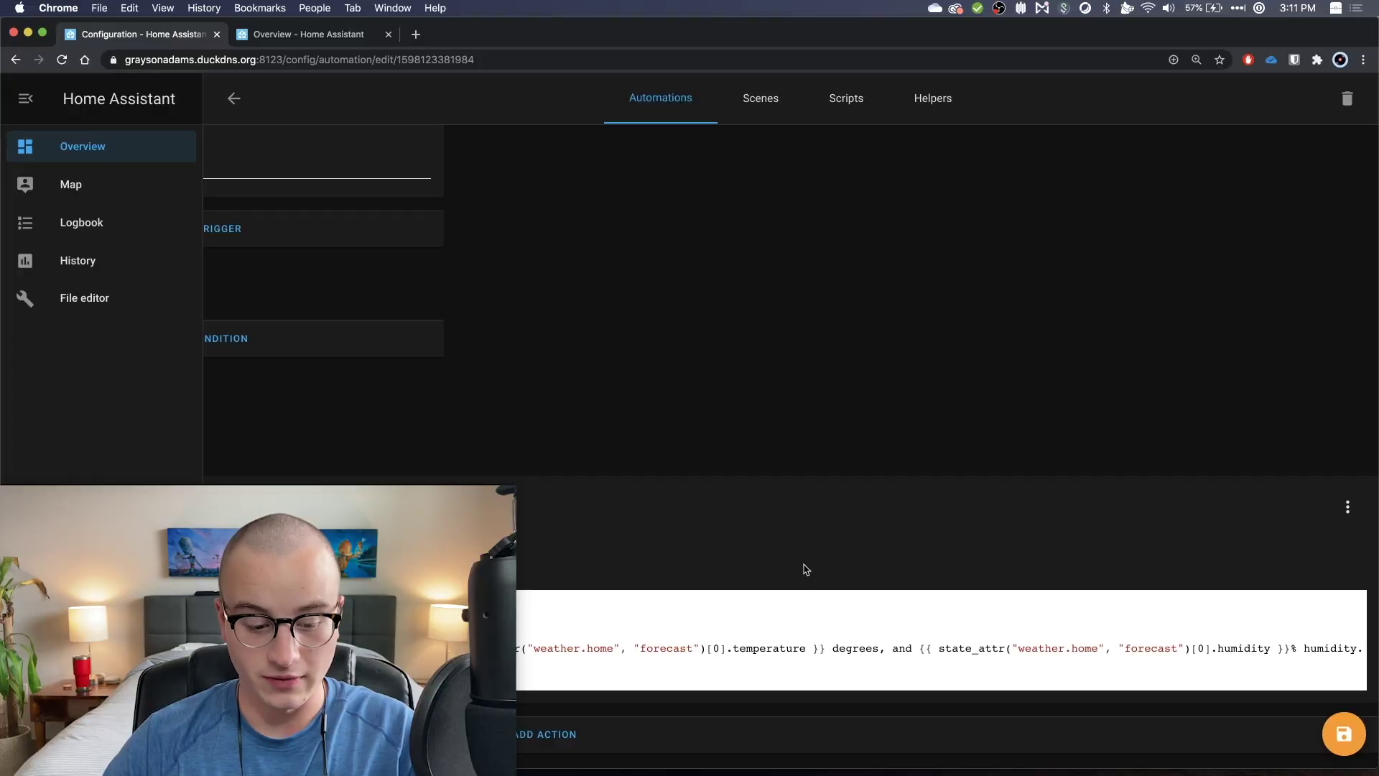
scroll(806, 569, left, 10)
drag(660, 533, 503, 533)
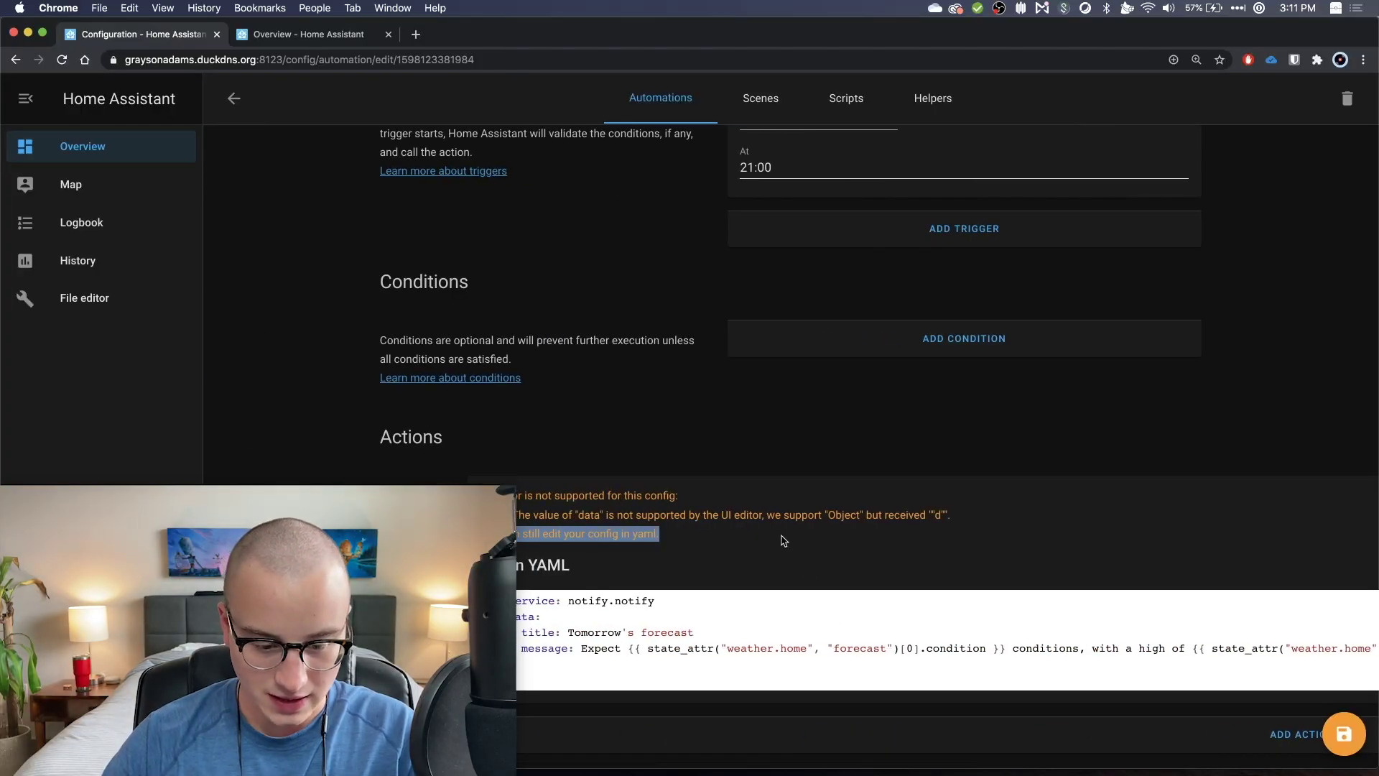
scroll(783, 540, right, 10)
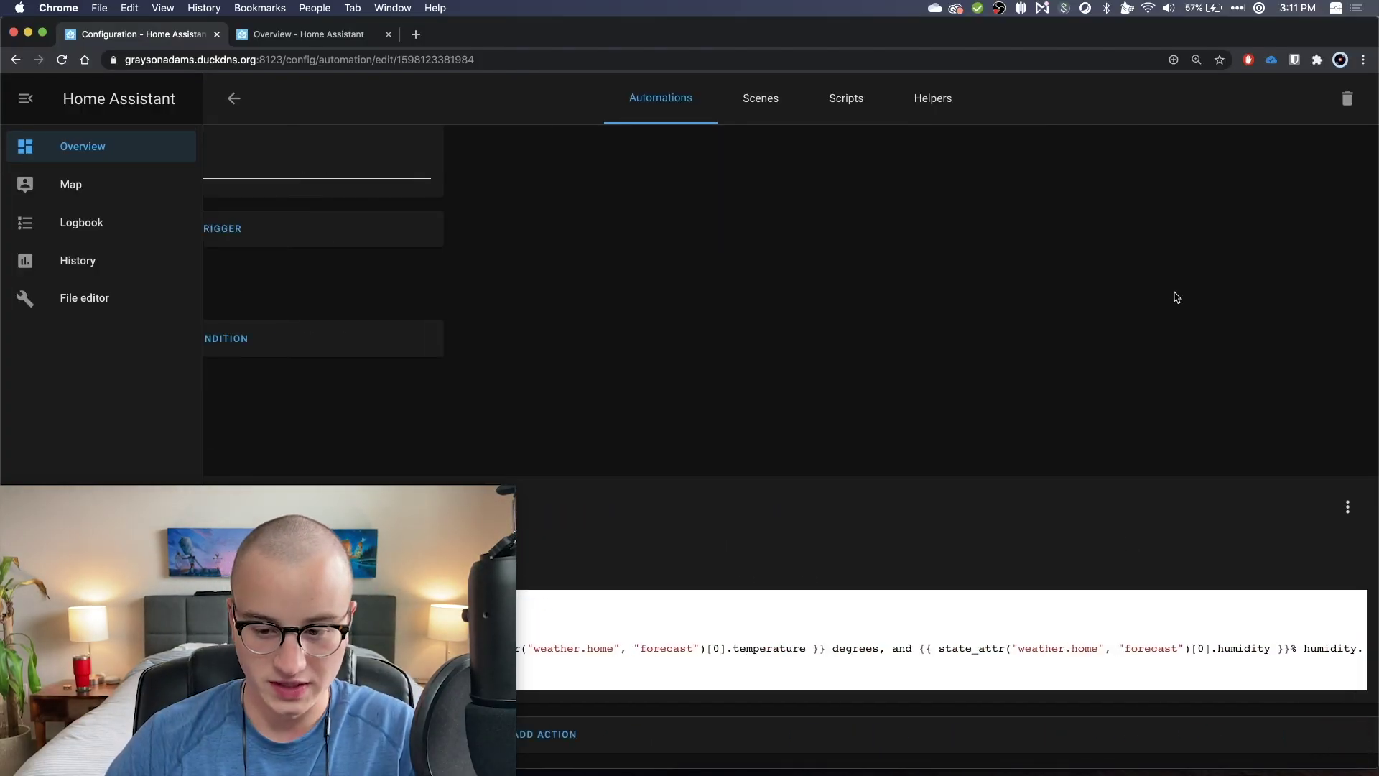